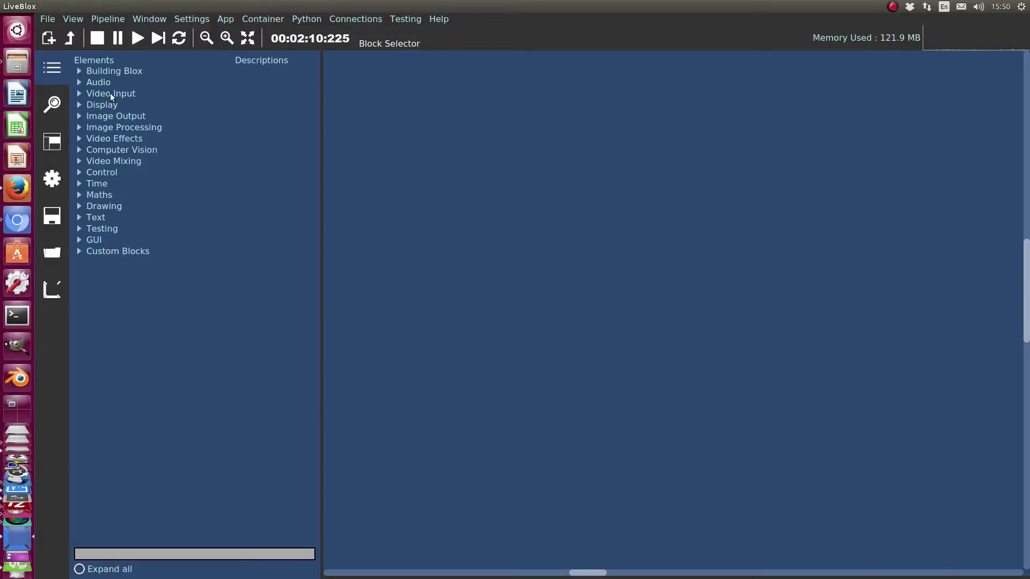
Step: Add a Camera video input block to the empty canvas
double_click(102, 192)
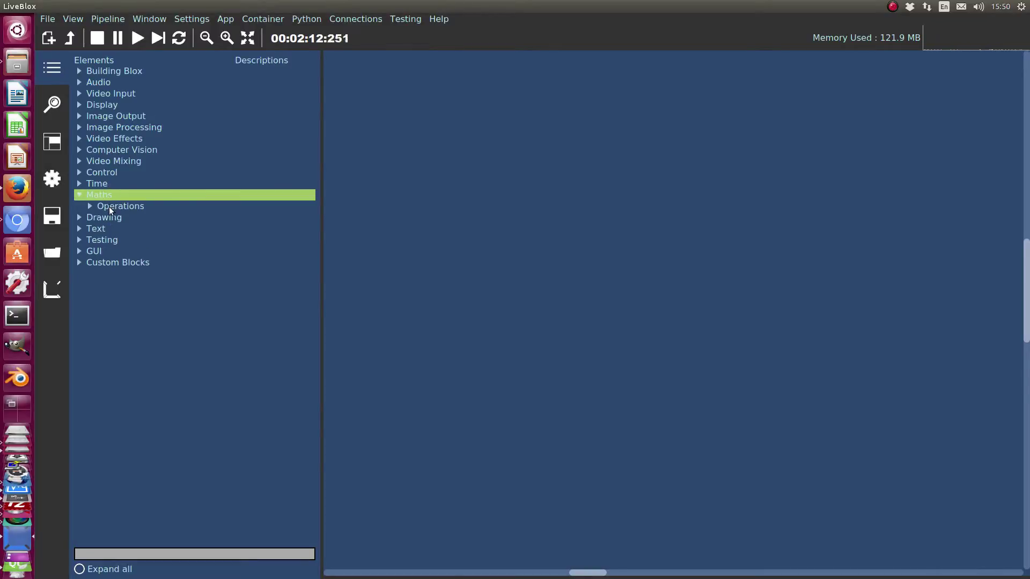
double_click(145, 93)
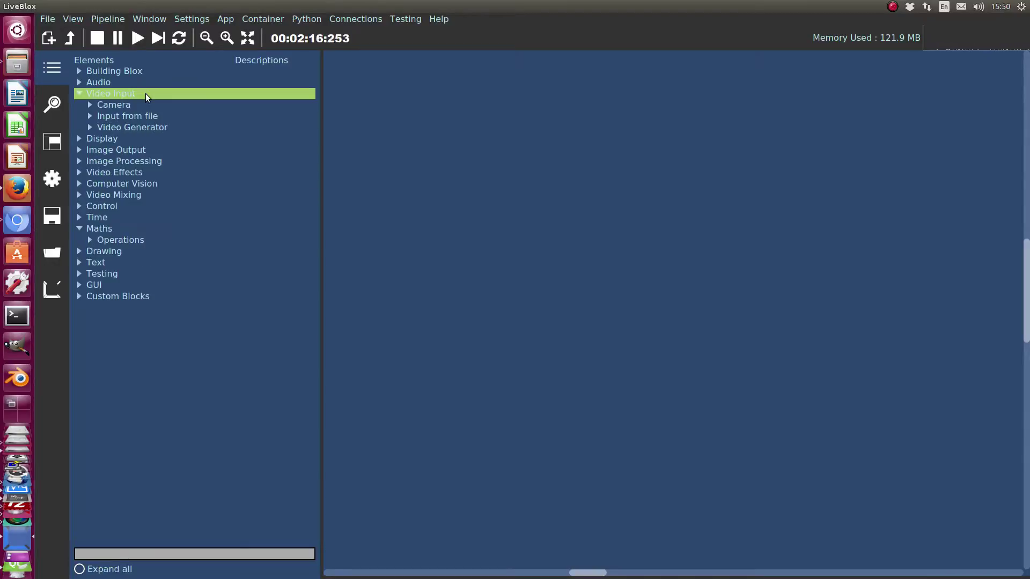
double_click(132, 106)
left_click(129, 117)
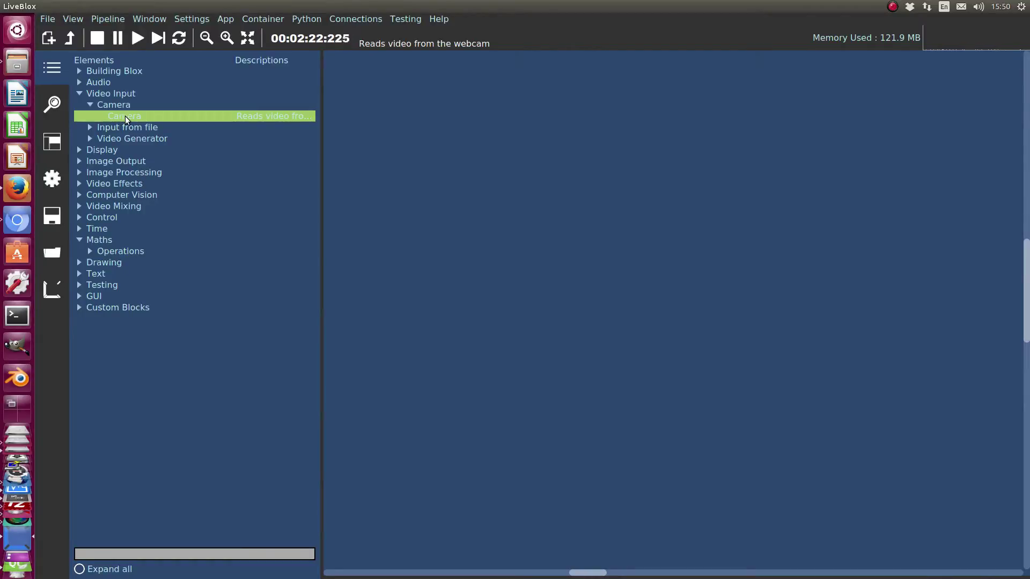
left_click_drag(125, 116, 470, 231)
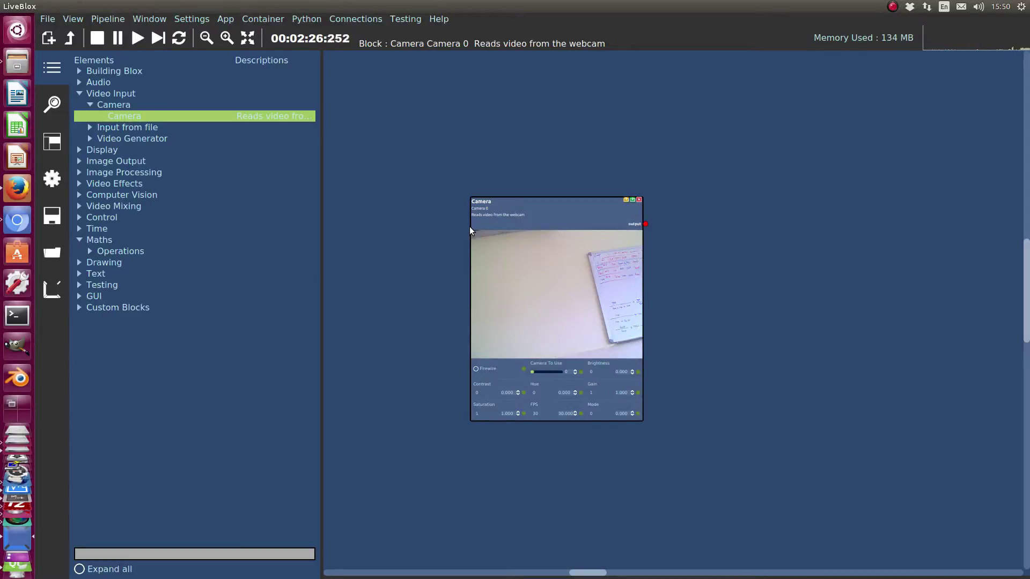
scroll(430, 182, "up", 3)
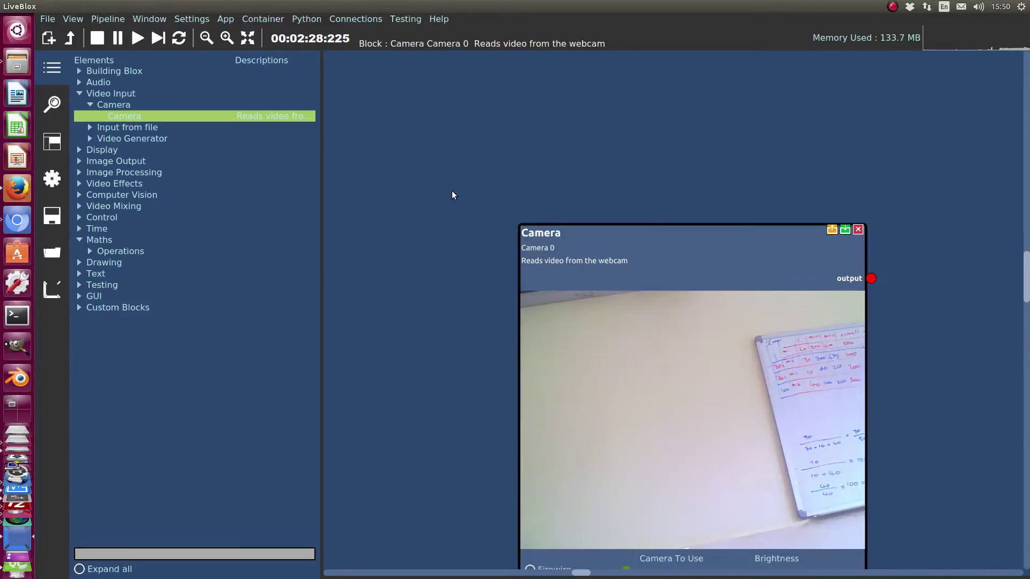
scroll(451, 191, "down", 3)
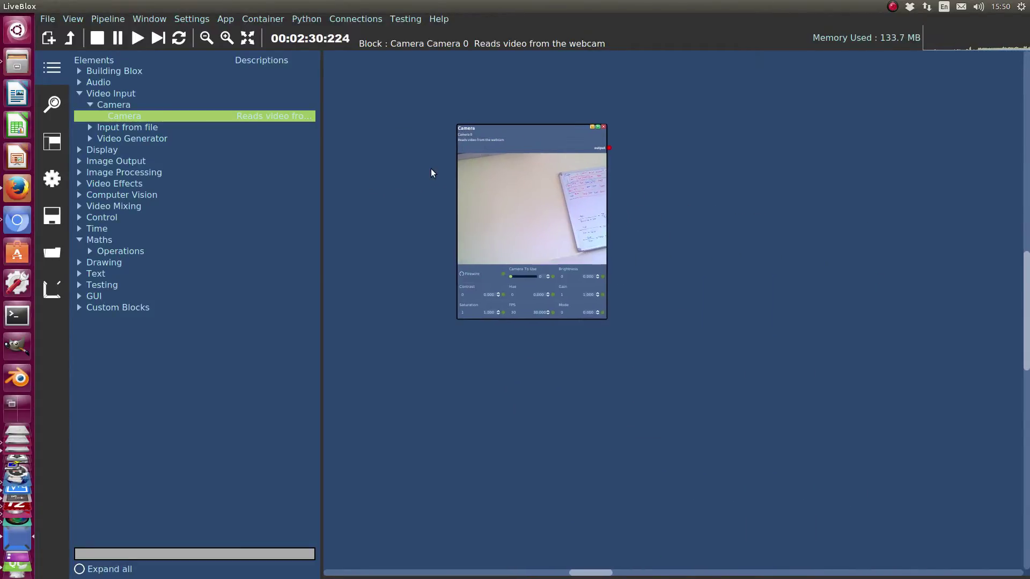
Step: Add a Ripple video effect block to the canvas beside the Camera block
double_click(111, 185)
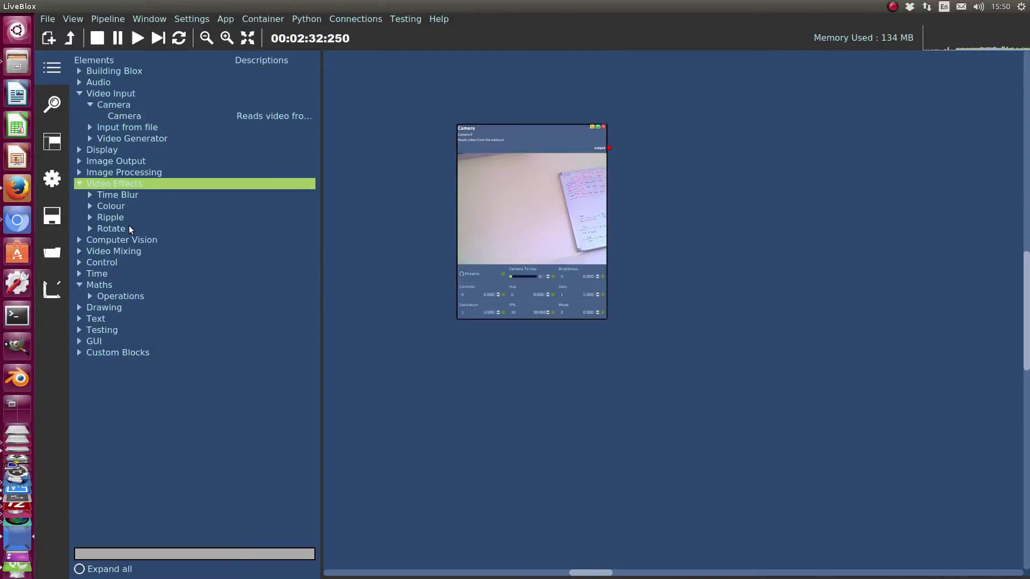
double_click(124, 218)
double_click(117, 229)
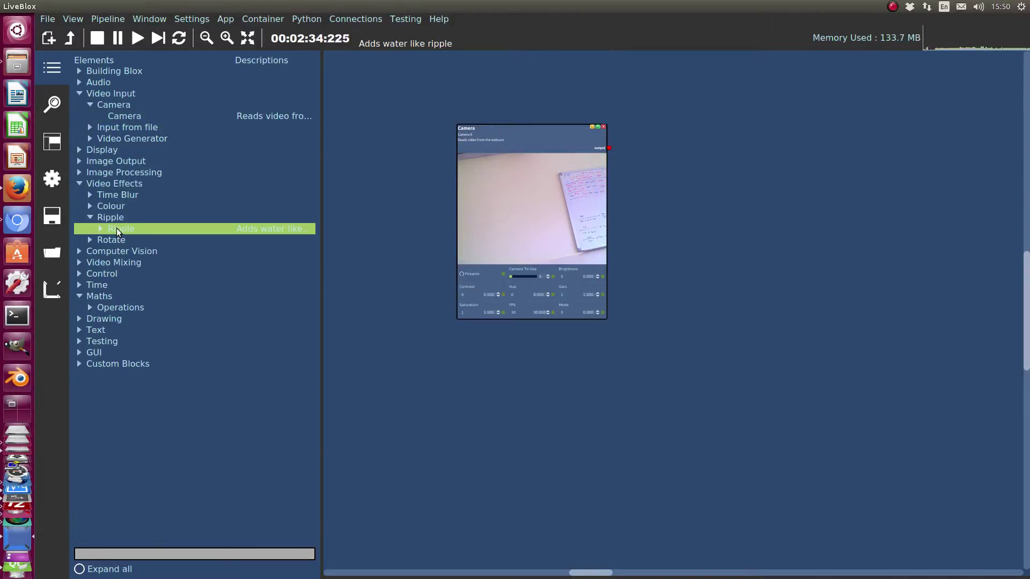
left_click_drag(117, 228, 635, 156)
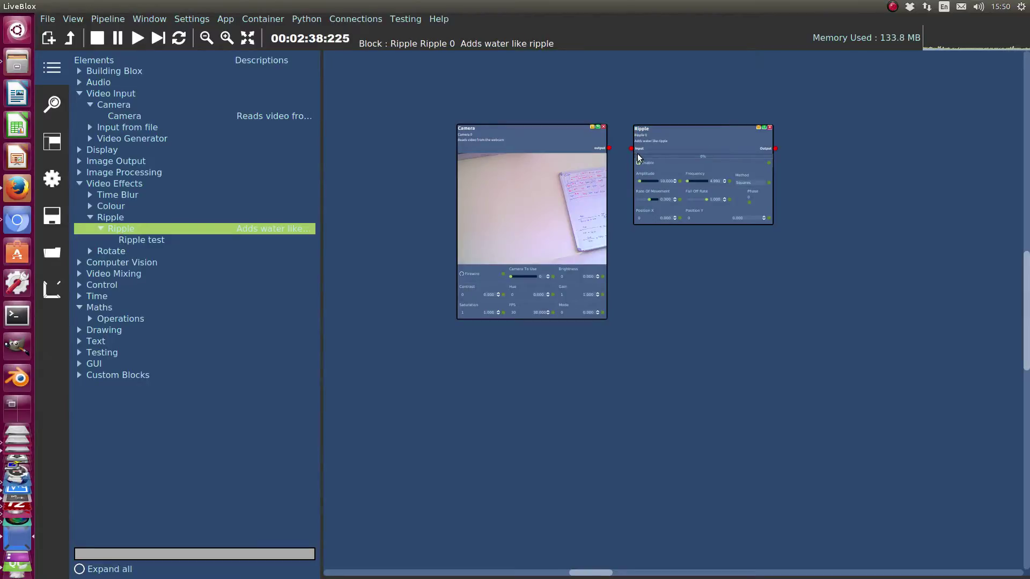
Step: Delete the Ripple block beside the Camera block
scroll(637, 154, "up", 2)
scroll(589, 182, "down", 2)
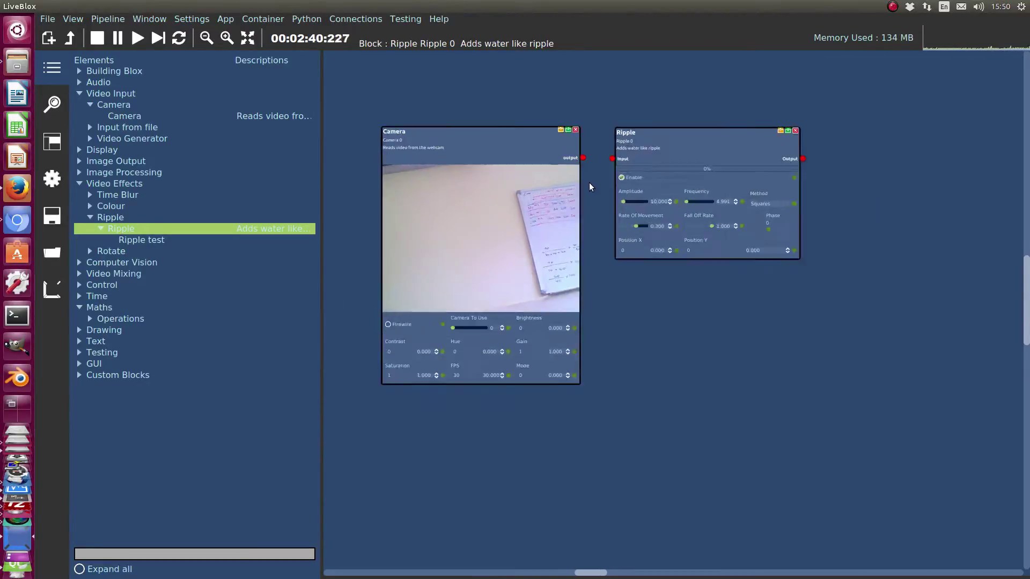
scroll(774, 144, "up", 2)
left_click(779, 198)
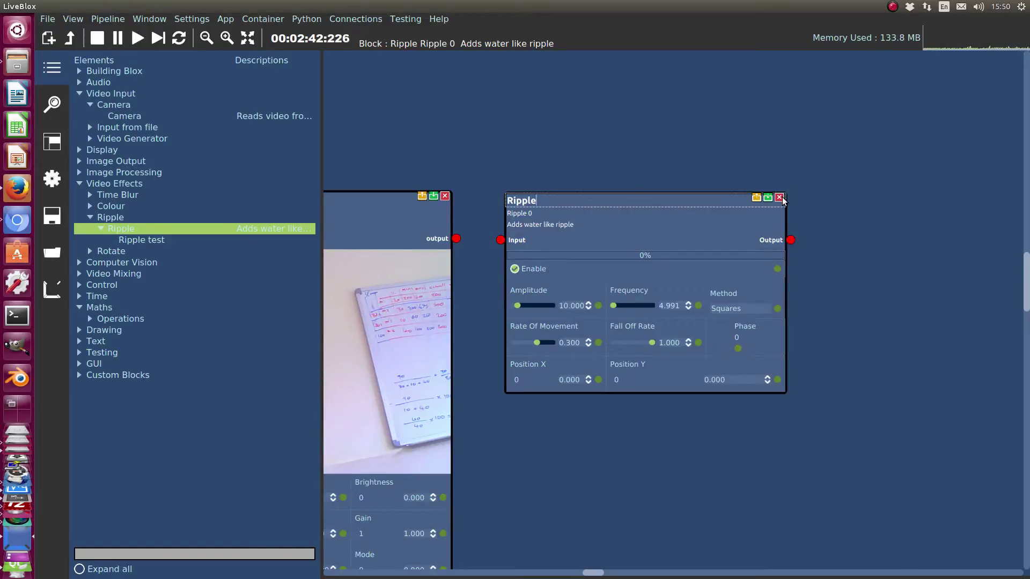
scroll(662, 241, "down", 2)
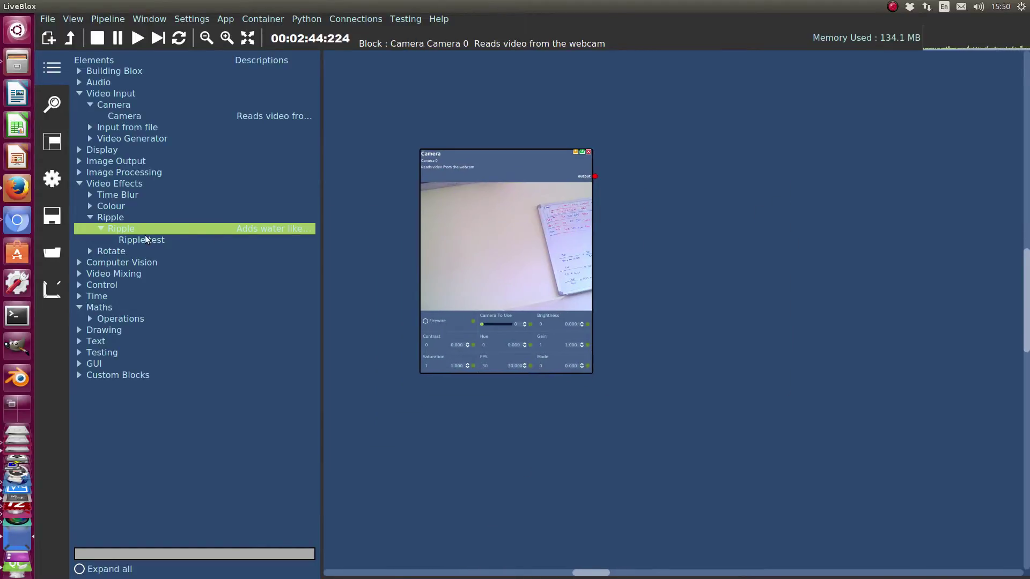
Step: Place three Ripple blocks in a column beside the Camera block
left_click(642, 176)
left_click(655, 305)
left_click(659, 449)
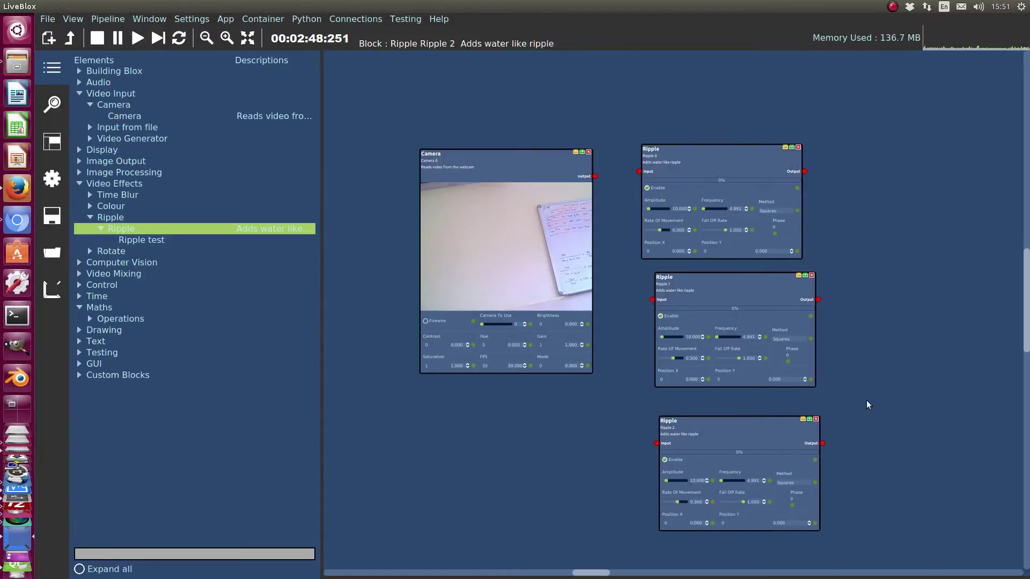
Step: Delete the lower two Ripple blocks, keeping only the uppermost one
scroll(819, 419, "up", 5)
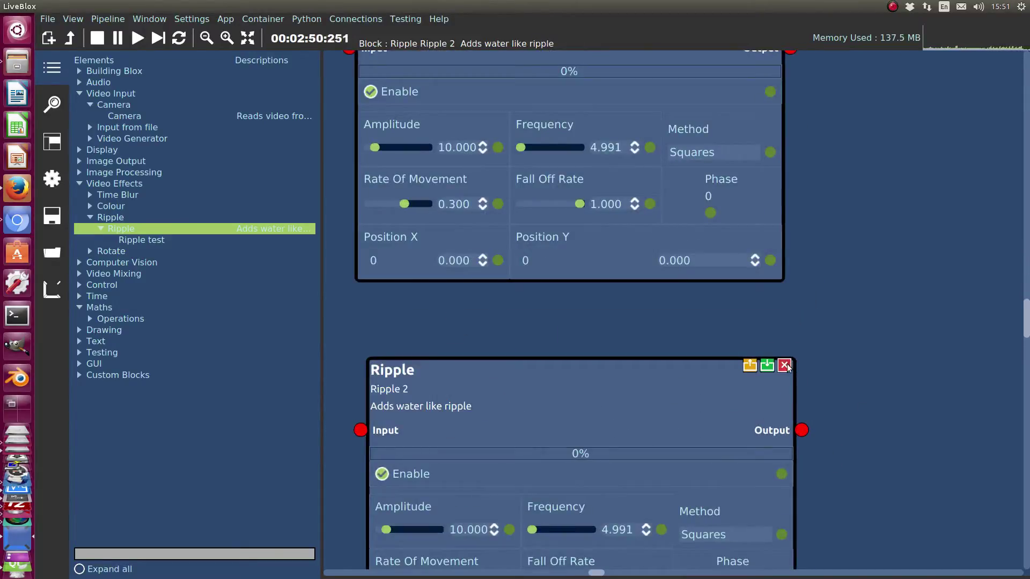
left_click(784, 367)
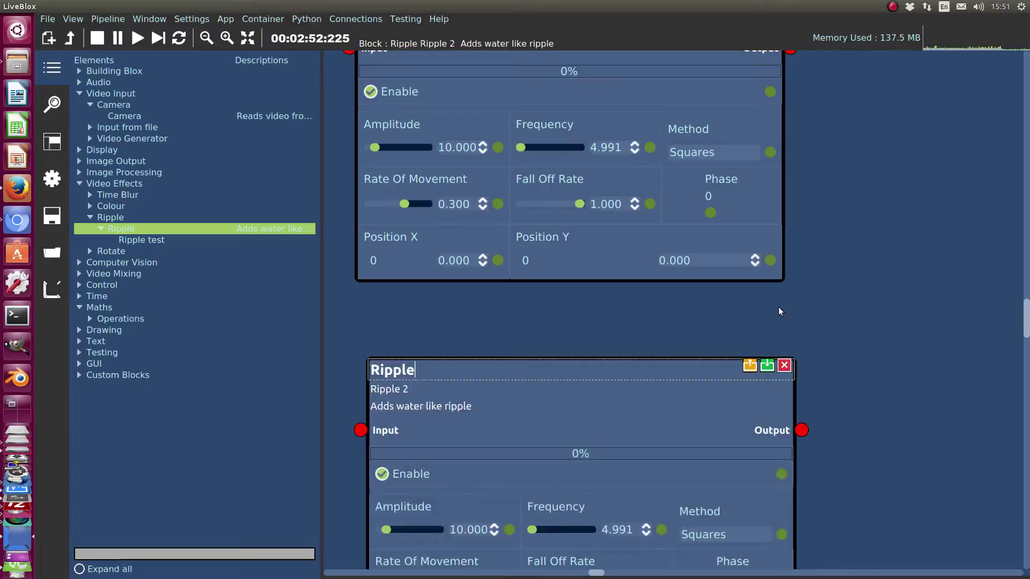
left_click(731, 213)
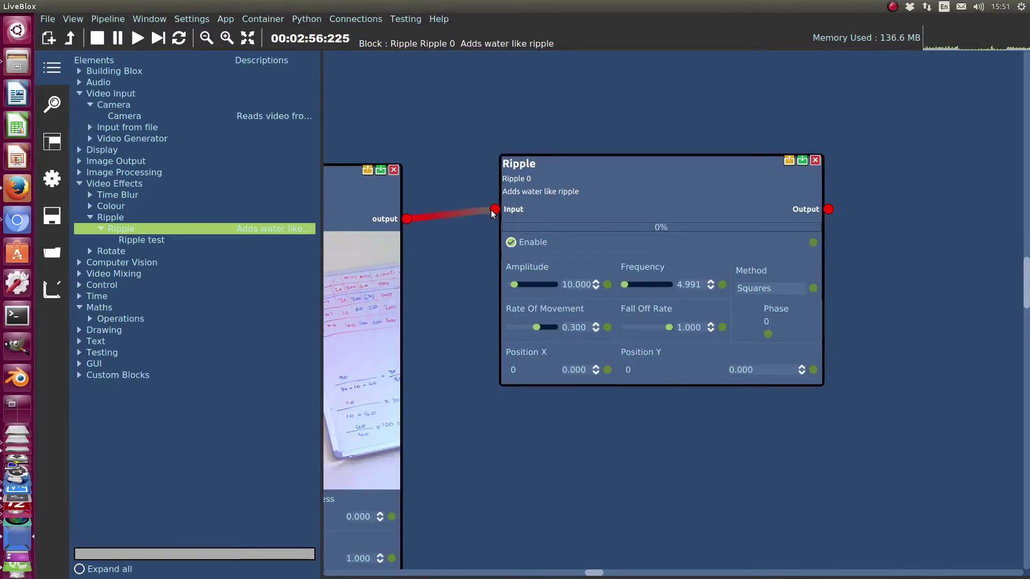
Step: Connect the Camera block's output to the Ripple block's input and move the Ripple block slightly higher
left_click_drag(491, 210, 493, 212)
left_click_drag(634, 195, 645, 117)
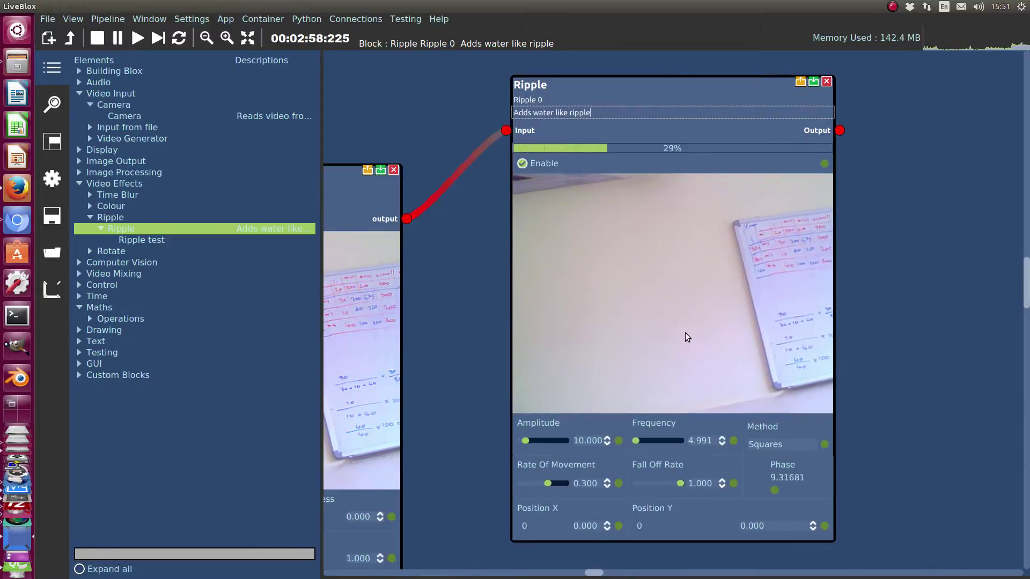
Step: Set the Ripple block's amplitude to 71, frequency to 330 and rate of movement to 0.139
left_click_drag(562, 281, 524, 242)
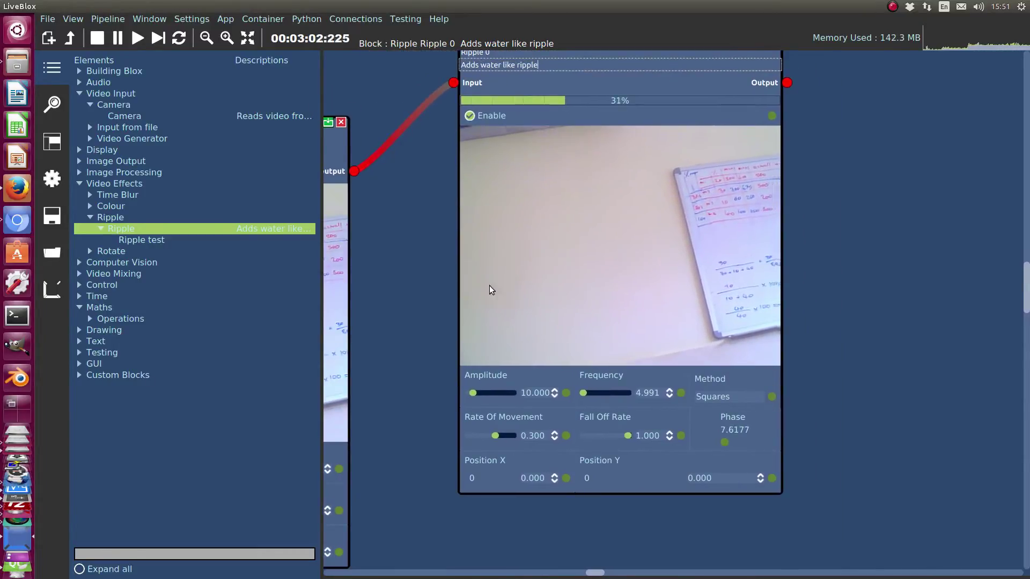
left_click(489, 118)
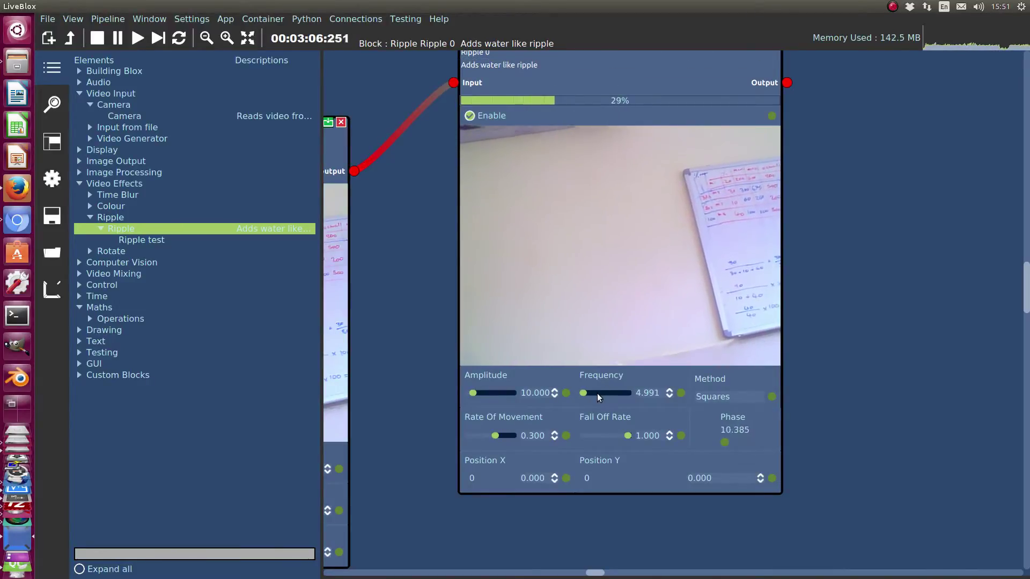
left_click_drag(473, 394, 501, 391)
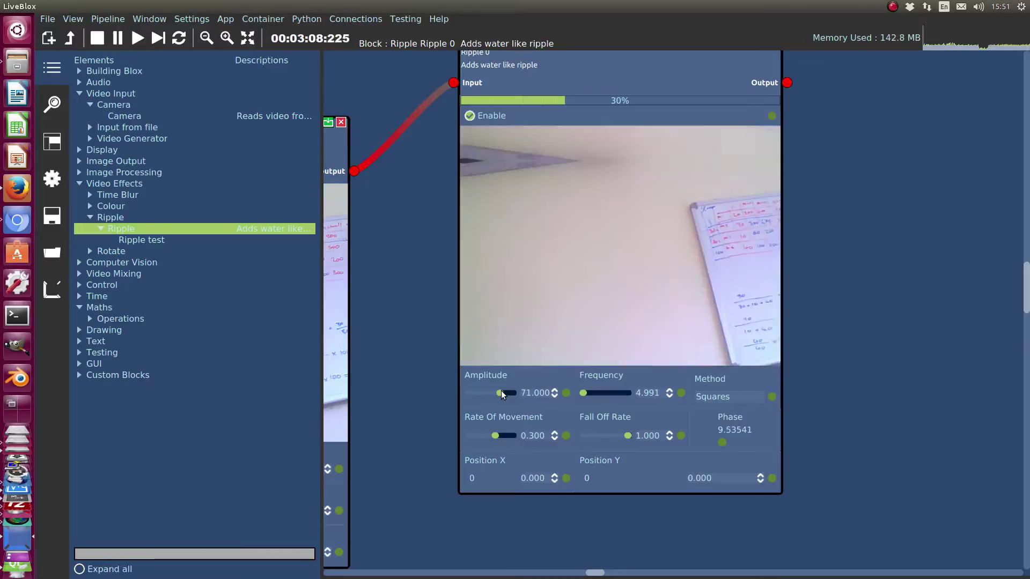
mouse_move(584, 393)
left_mouse_down()
mouse_move(606, 394)
mouse_move(596, 396)
left_mouse_up()
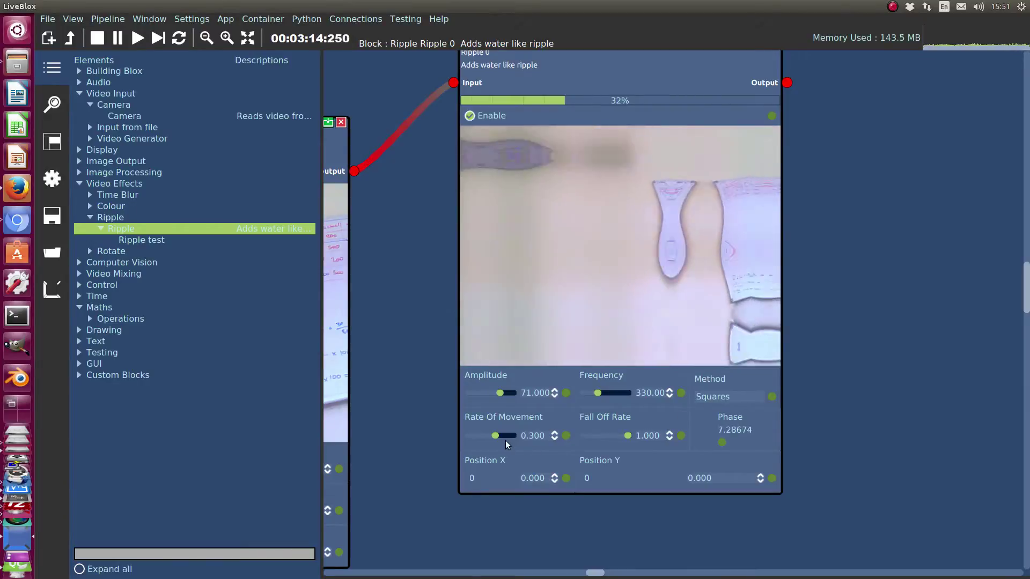
mouse_move(494, 436)
left_mouse_down()
mouse_move(512, 435)
mouse_move(493, 439)
left_mouse_up()
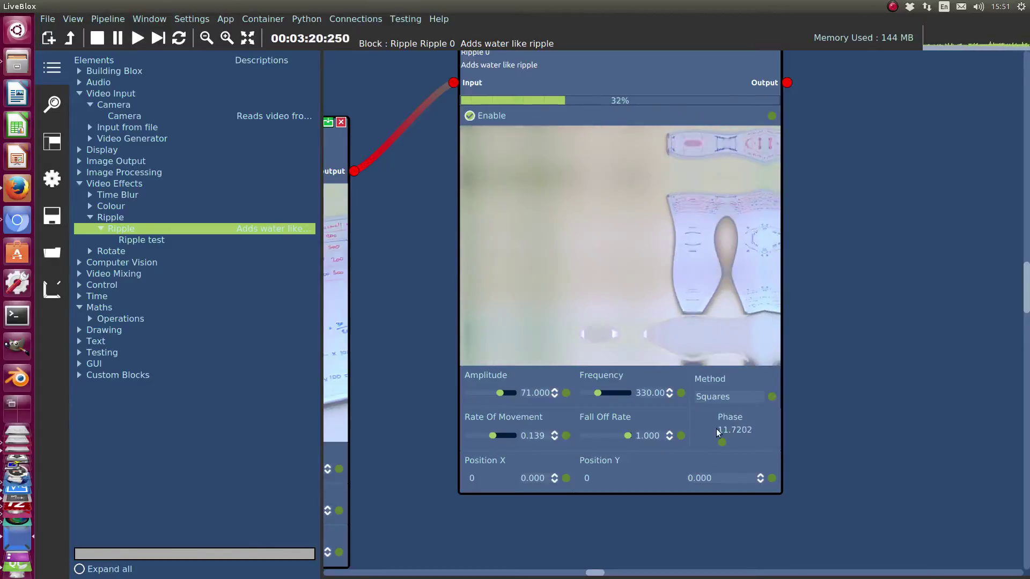
Step: Switch the Ripple method to Water and position the ripple centre at about X 417, Y 338
left_click(725, 398)
left_click(742, 467)
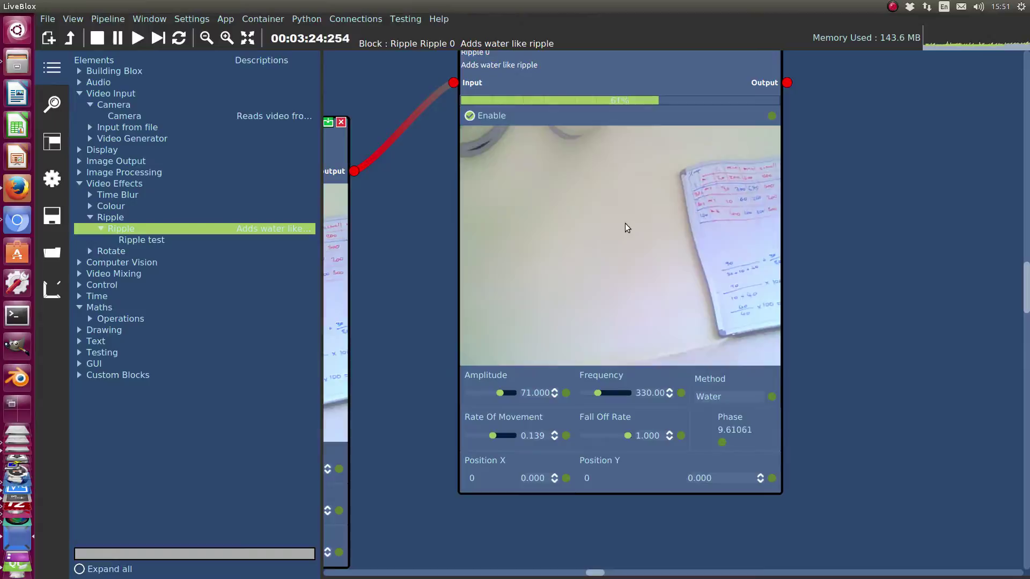
left_click(611, 246)
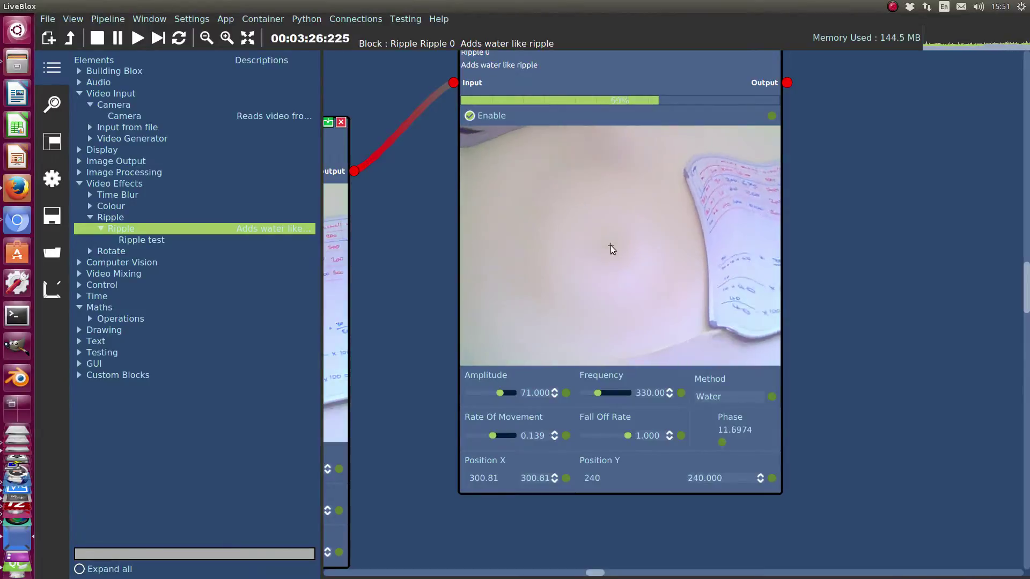
left_click(698, 190)
left_click(631, 238)
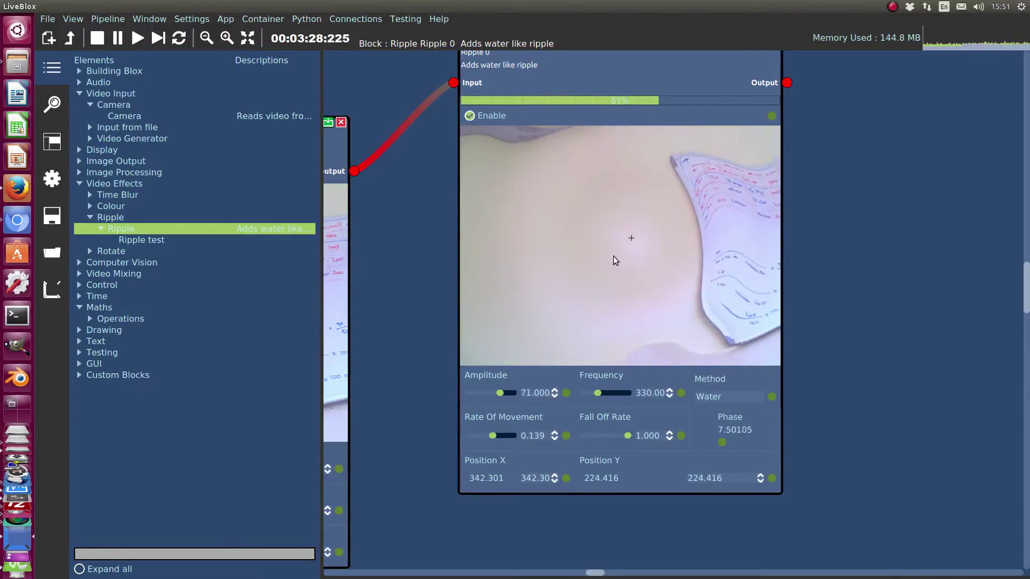
left_click(545, 294)
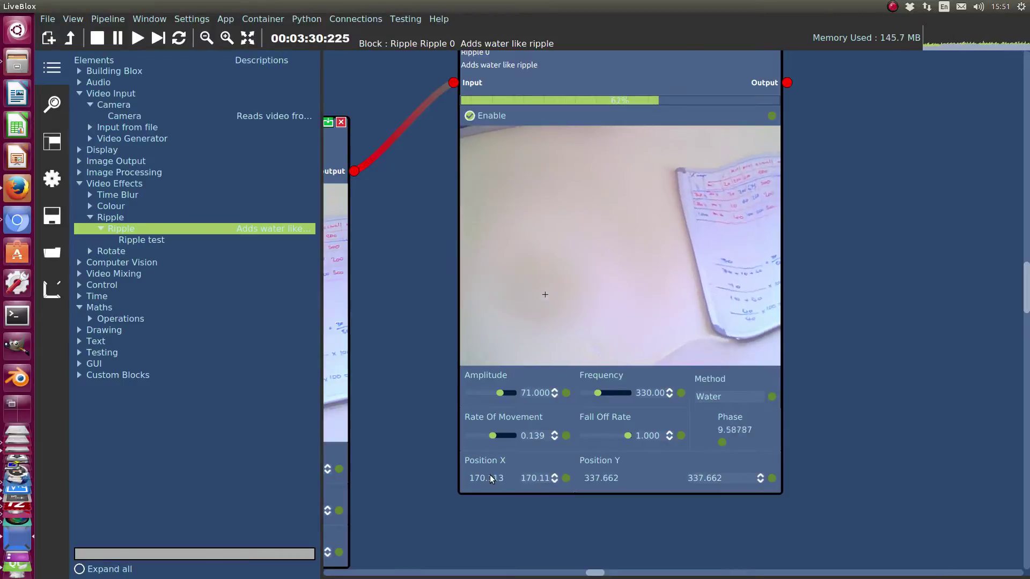
left_click_drag(491, 476, 496, 517)
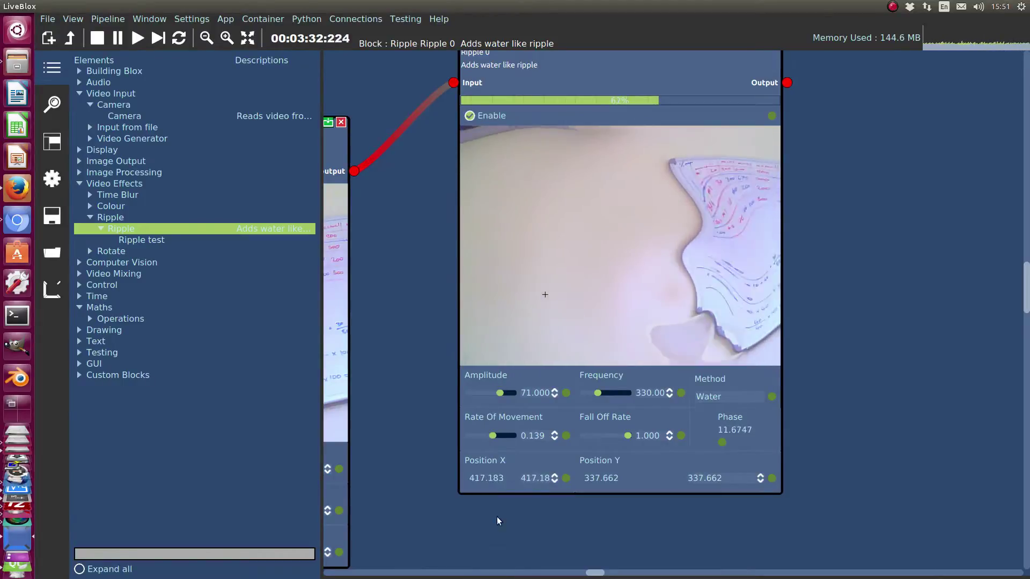
Step: Examine the connected Camera and Ripple blocks at different zoom levels and canvas positions
scroll(475, 510, "up", 6)
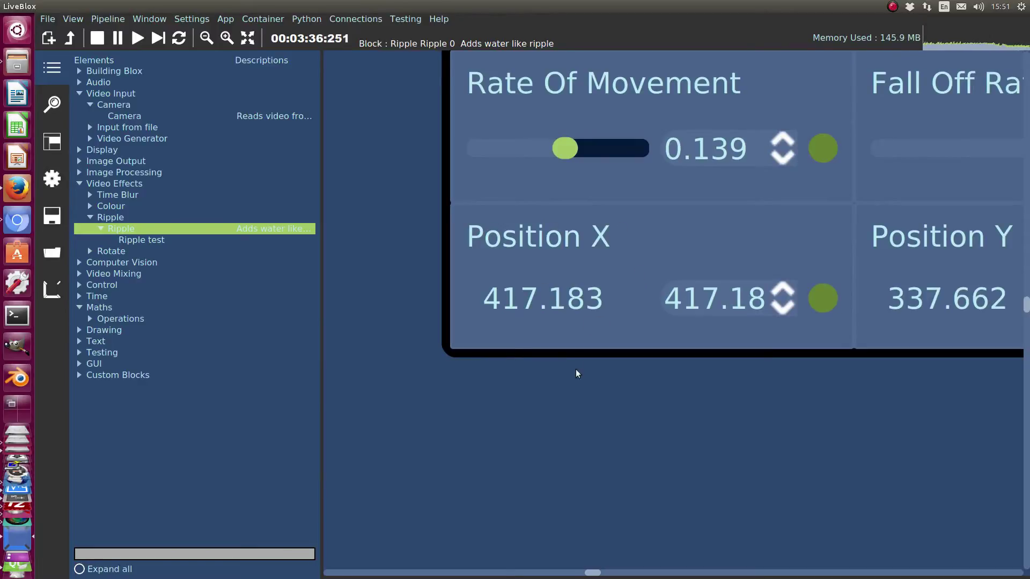
scroll(589, 382, "down", 6)
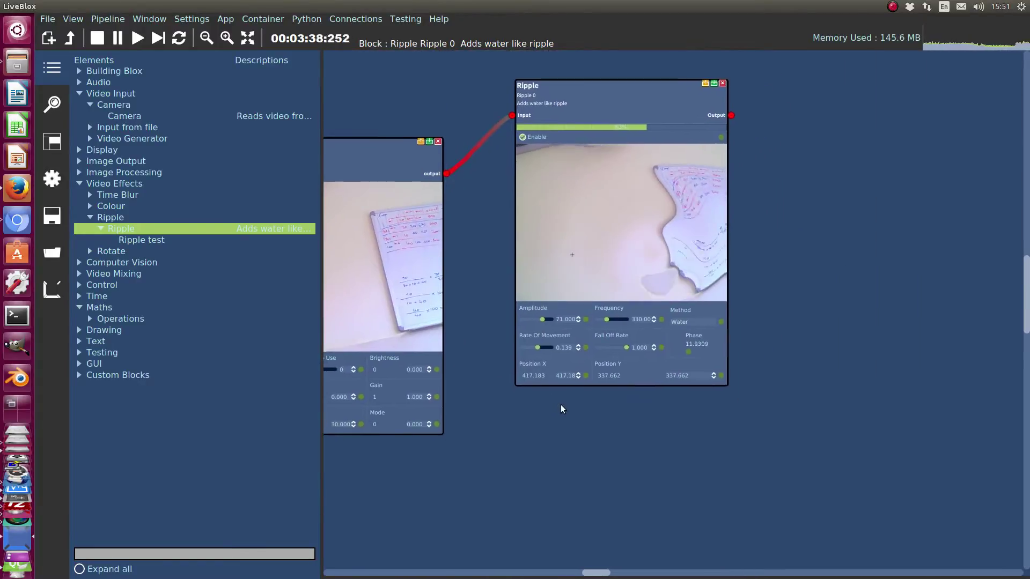
scroll(561, 409, "down", 2)
scroll(590, 407, "up", 2)
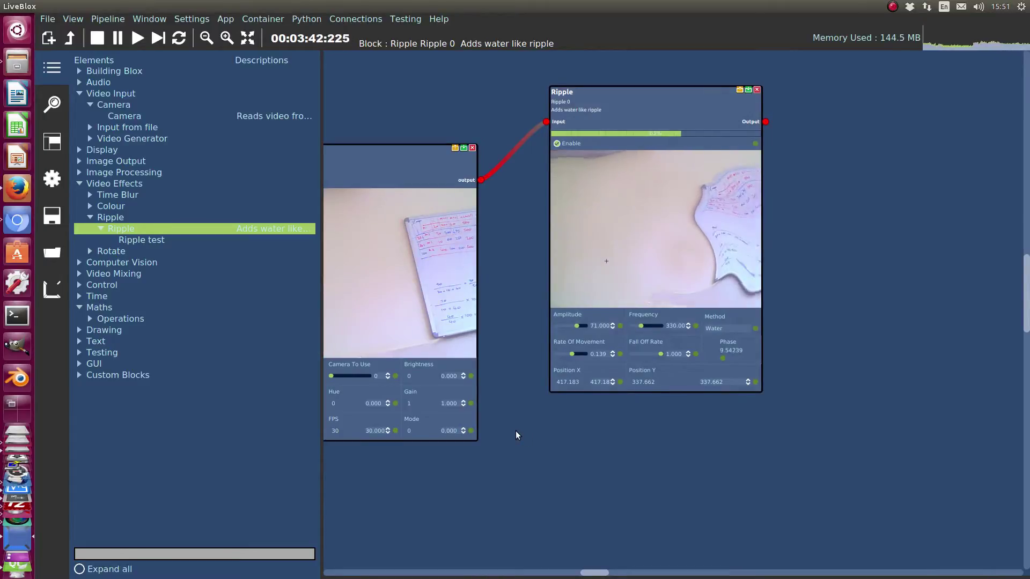
left_click_drag(516, 431, 550, 399)
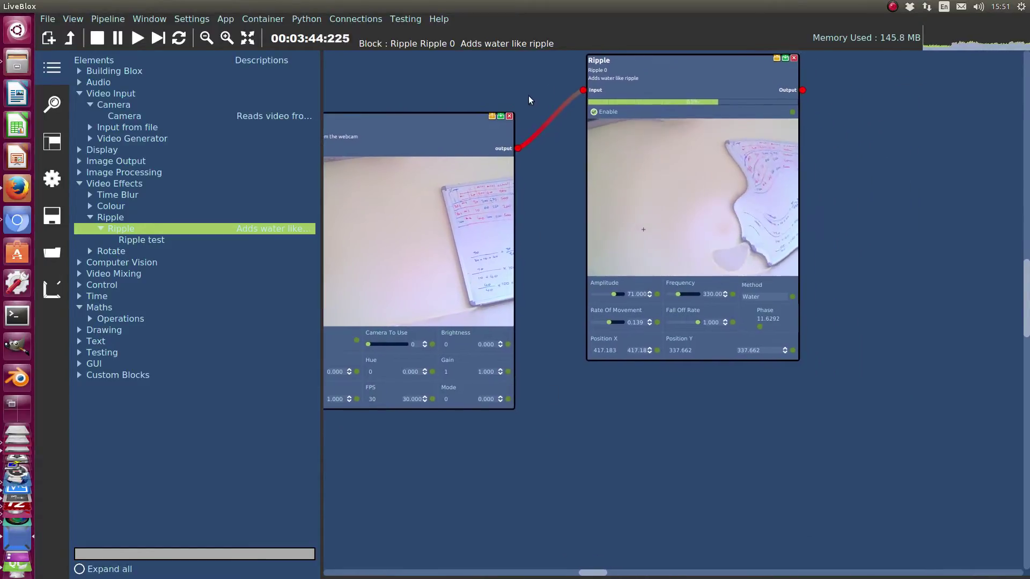
left_click_drag(529, 96, 588, 150)
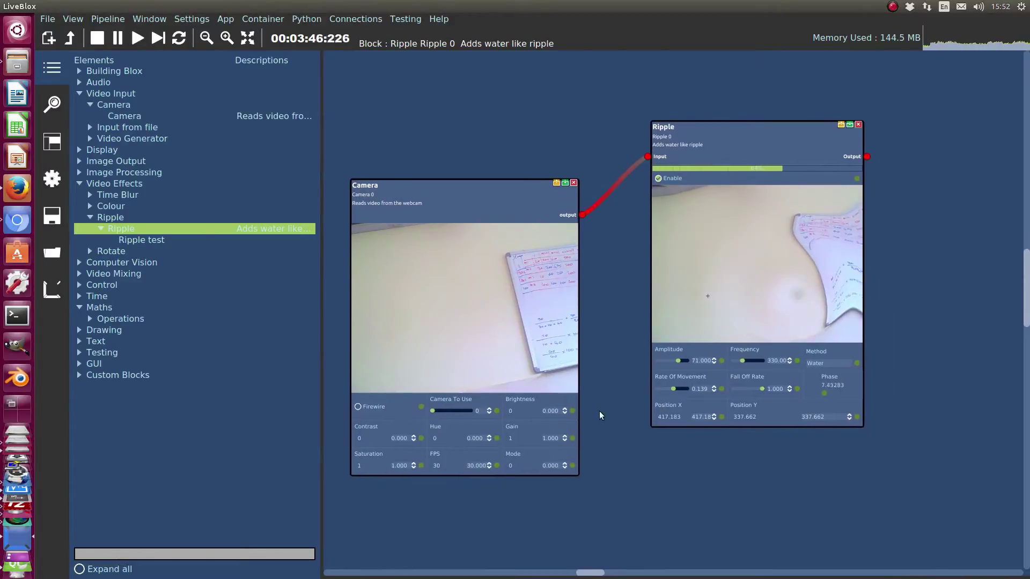
scroll(604, 432, "up", 4)
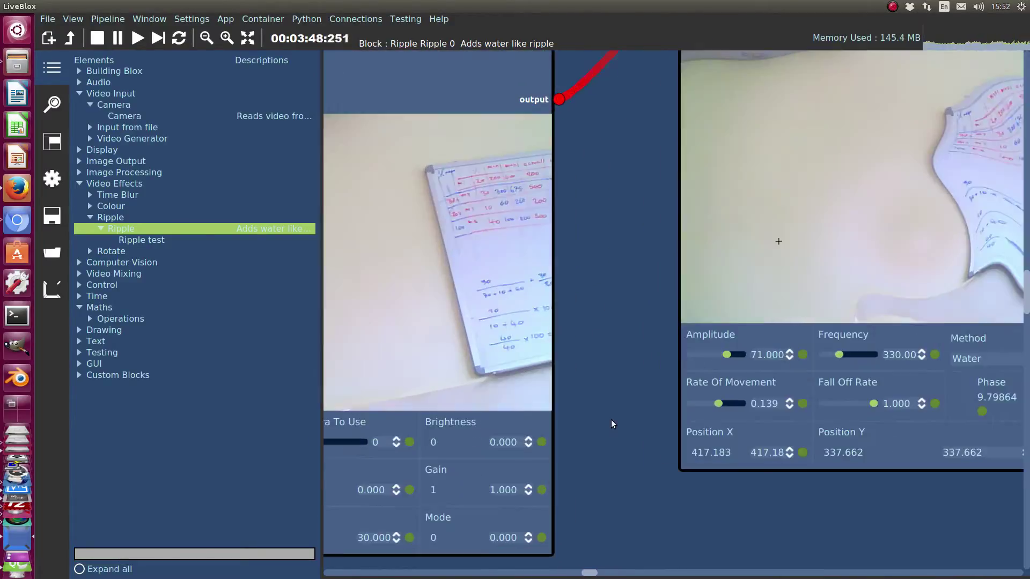
scroll(611, 421, "down", 1)
scroll(610, 421, "up", 1)
scroll(607, 379, "down", 4)
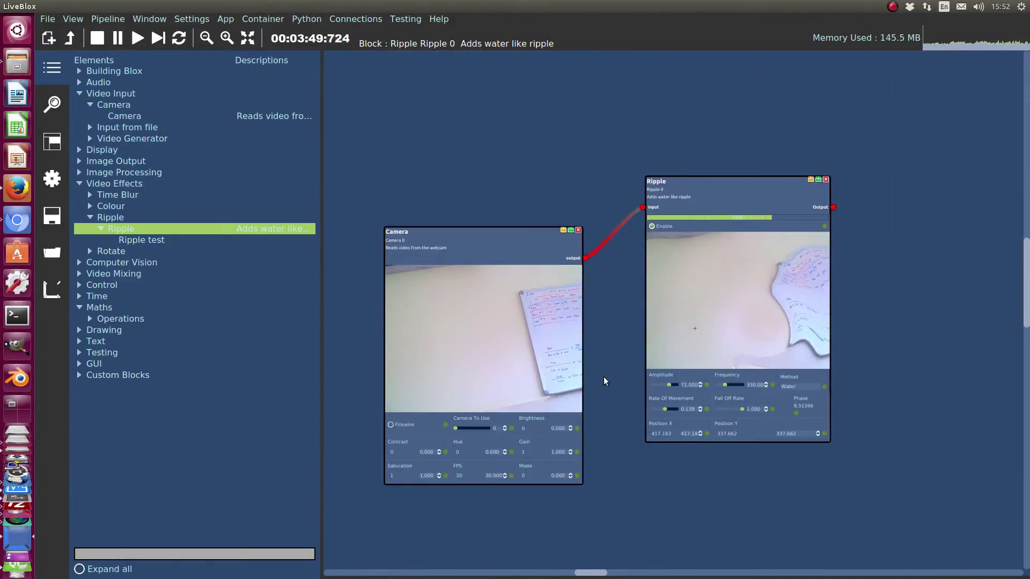
Step: Zoom the canvas out two levels and back in to view the linked blocks more closely
left_click(207, 37)
left_click(207, 37)
left_click(226, 39)
left_click(224, 40)
left_click(223, 42)
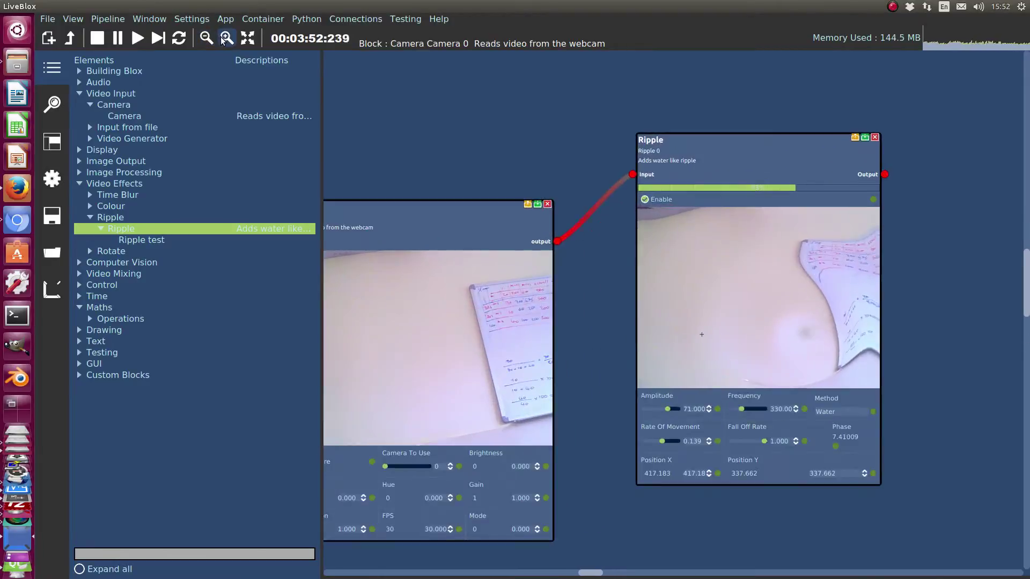
Step: Examine the linked Camera and Ripple blocks at several zoom levels, ending close in on the Ripple parameters
left_click(224, 41)
left_click(223, 41)
left_click(224, 40)
left_click(208, 40)
left_click(207, 40)
left_click(208, 40)
left_click(208, 40)
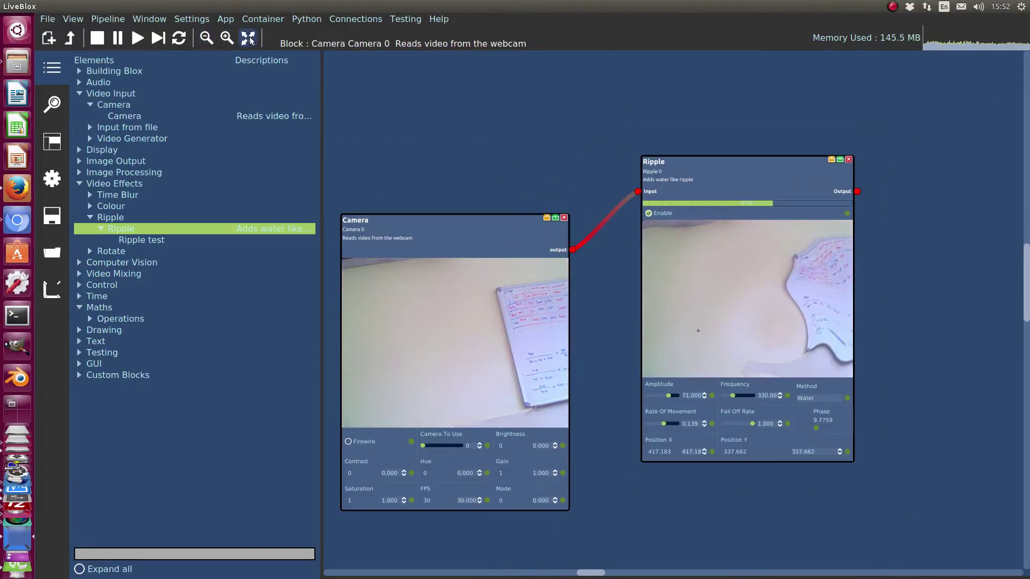
scroll(669, 366, "down", 3)
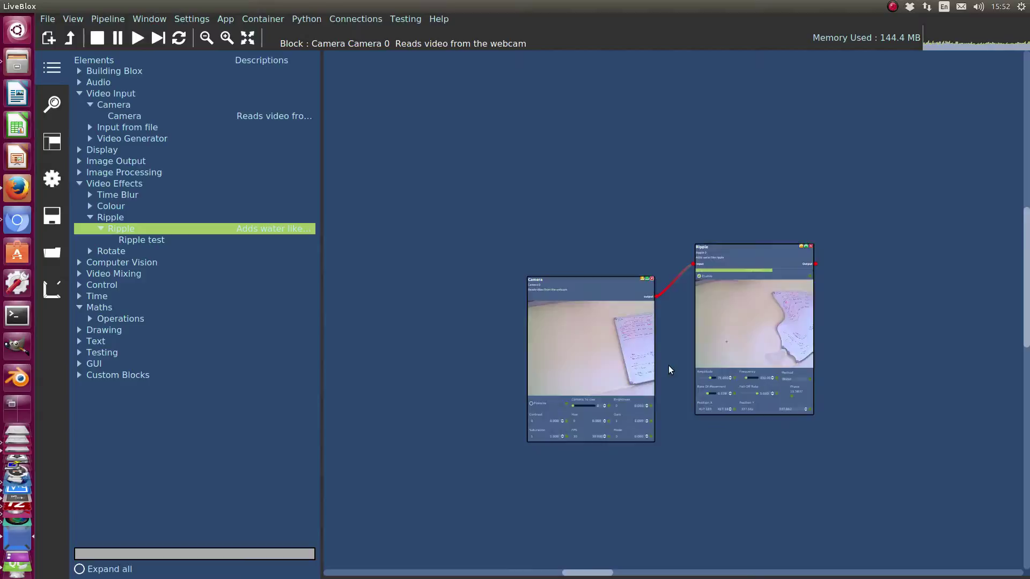
scroll(669, 365, "up", 2)
scroll(528, 417, "up", 3)
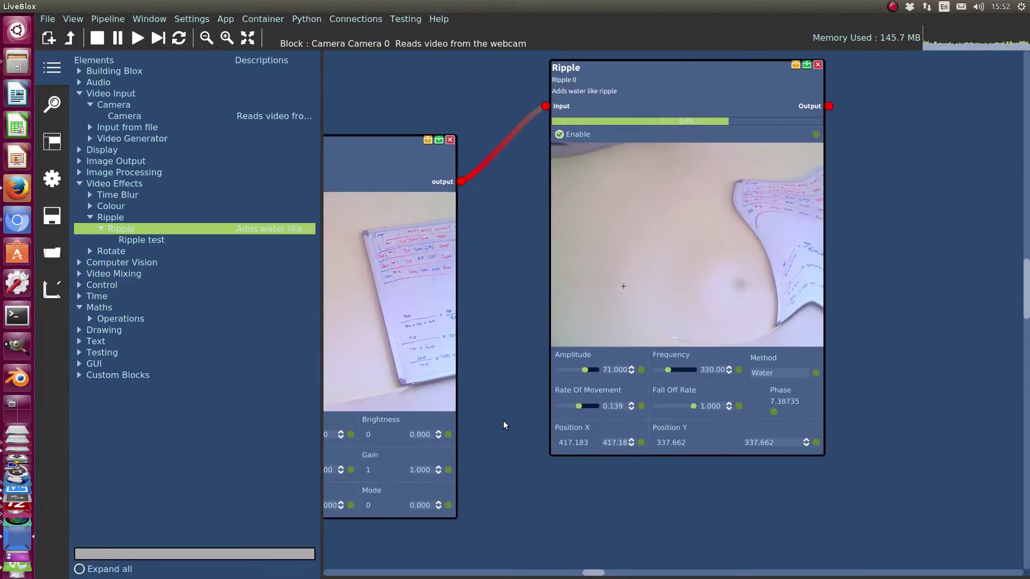
scroll(503, 421, "up", 1)
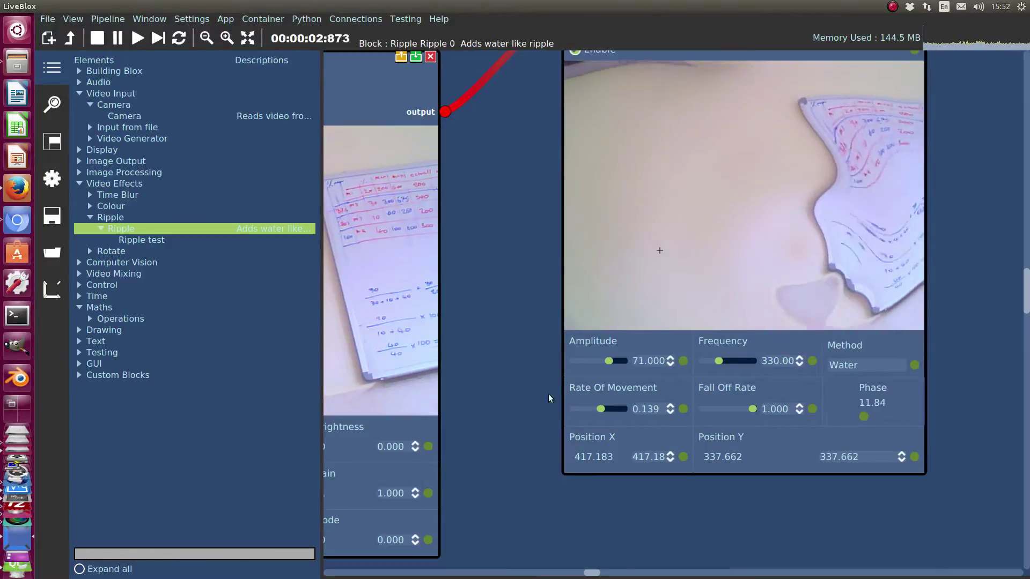
scroll(593, 458, "up", 2)
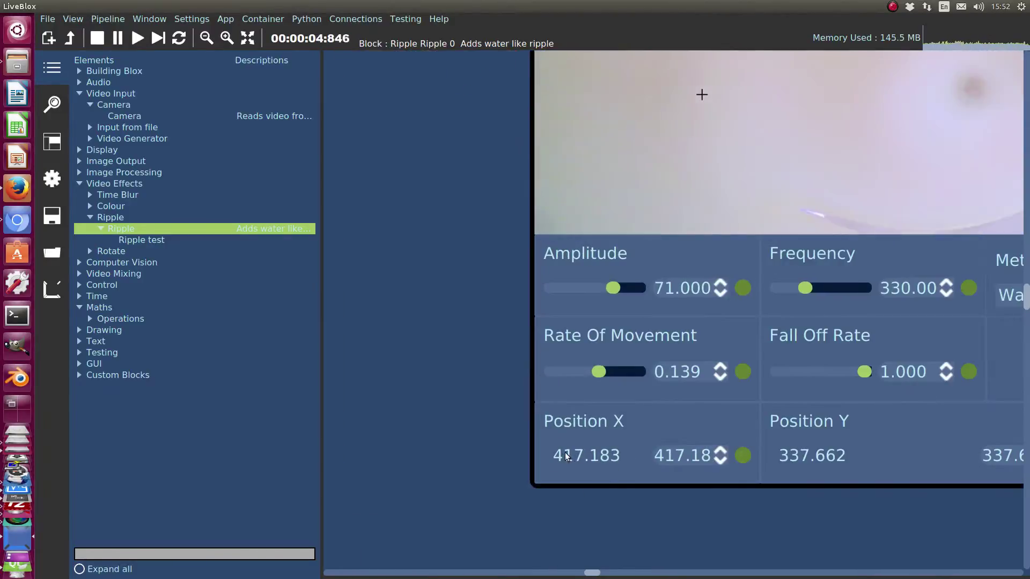
Step: Set the Ripple block's Position X to about 423.077 and its rate of movement to about -0.080
scroll(567, 456, "down", 3)
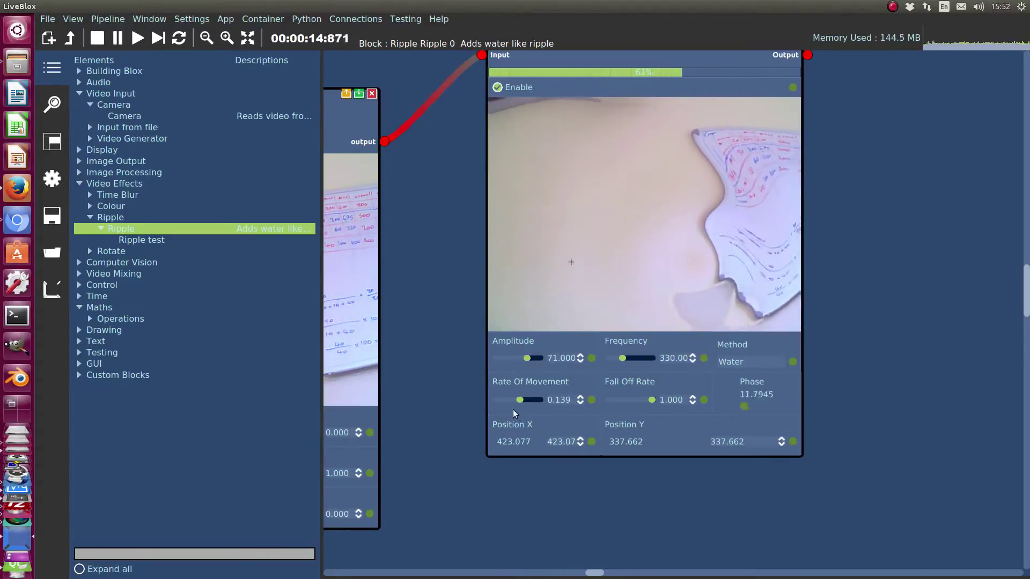
left_click(527, 383)
left_click_drag(516, 404, 512, 347)
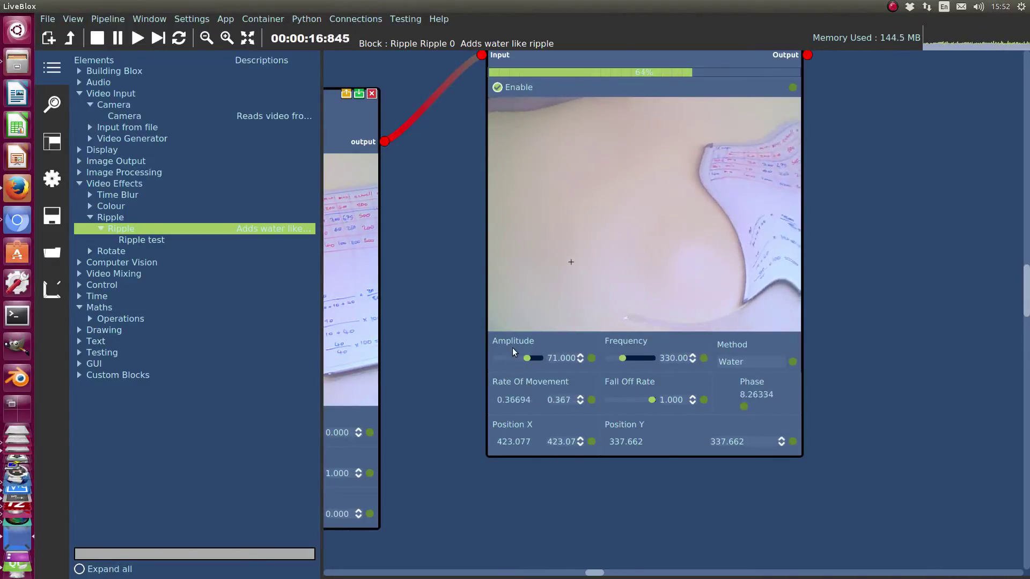
scroll(519, 401, "up", 5)
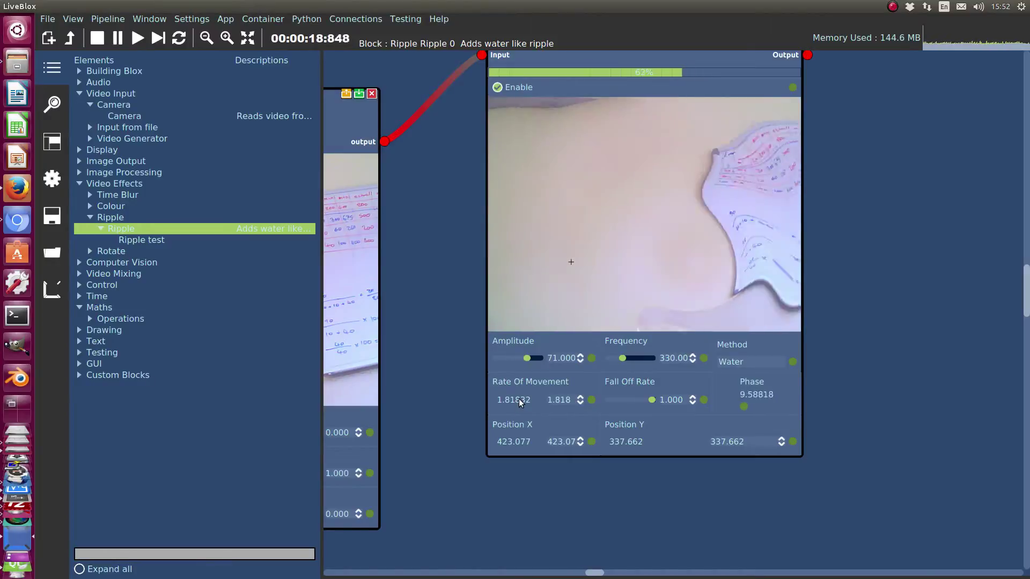
scroll(519, 401, "down", 4)
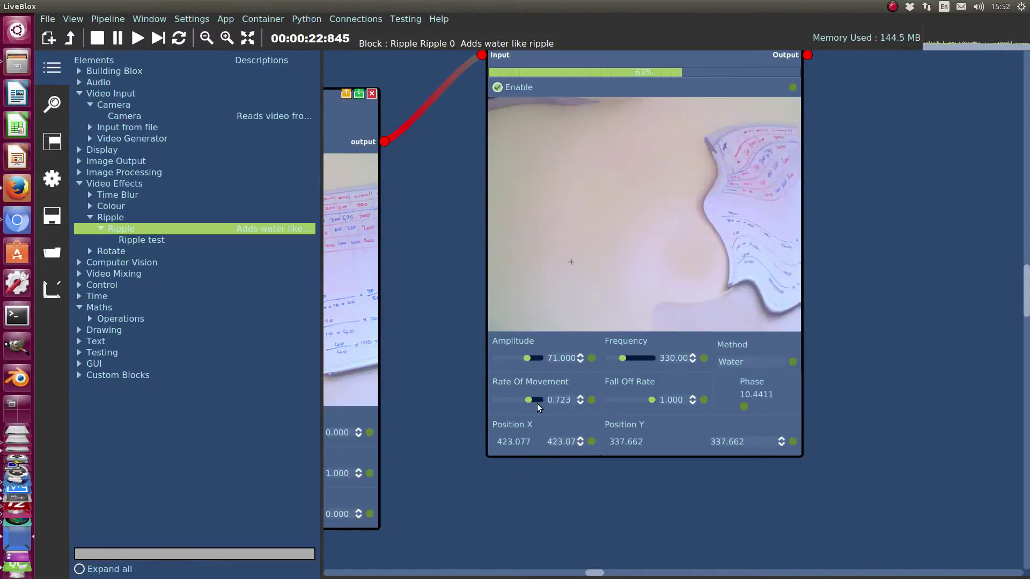
scroll(516, 402, "down", 4)
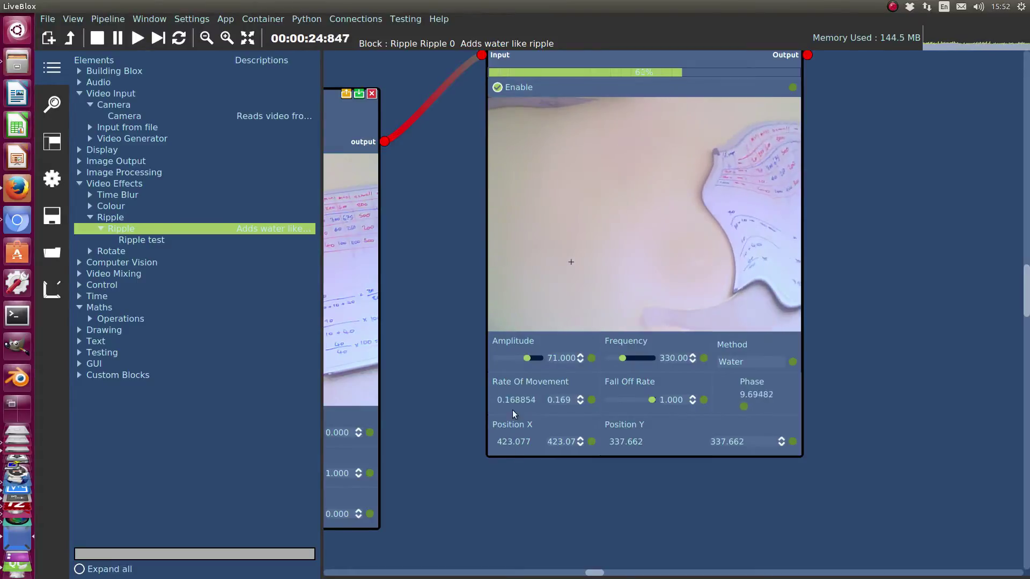
scroll(521, 401, "down", 4)
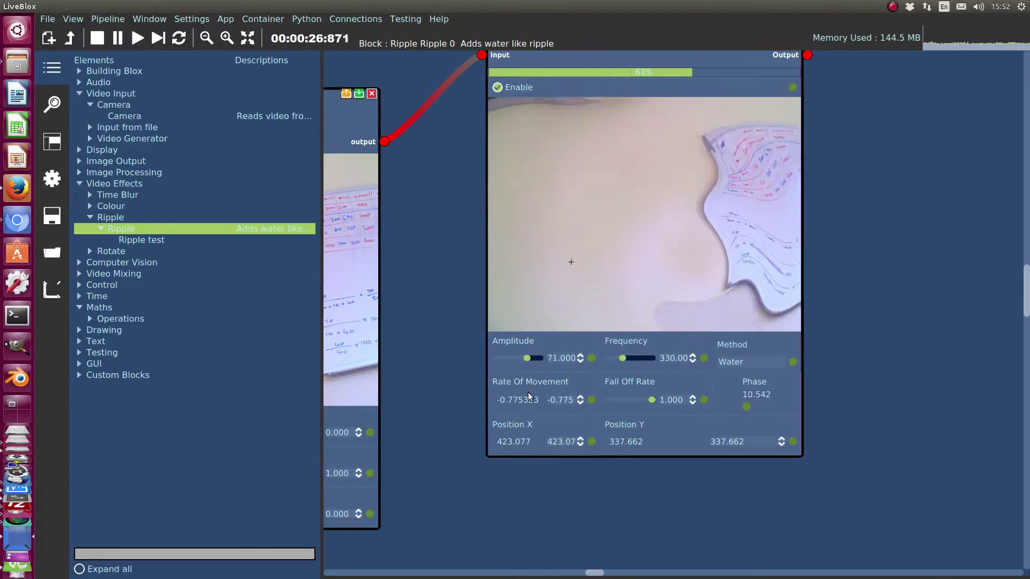
left_click_drag(519, 401, 640, 396)
Step: Rearrange the Camera and Ripple blocks so they sit side by side at nearly the same height
scroll(456, 317, "down", 3)
left_click_drag(723, 224, 702, 294)
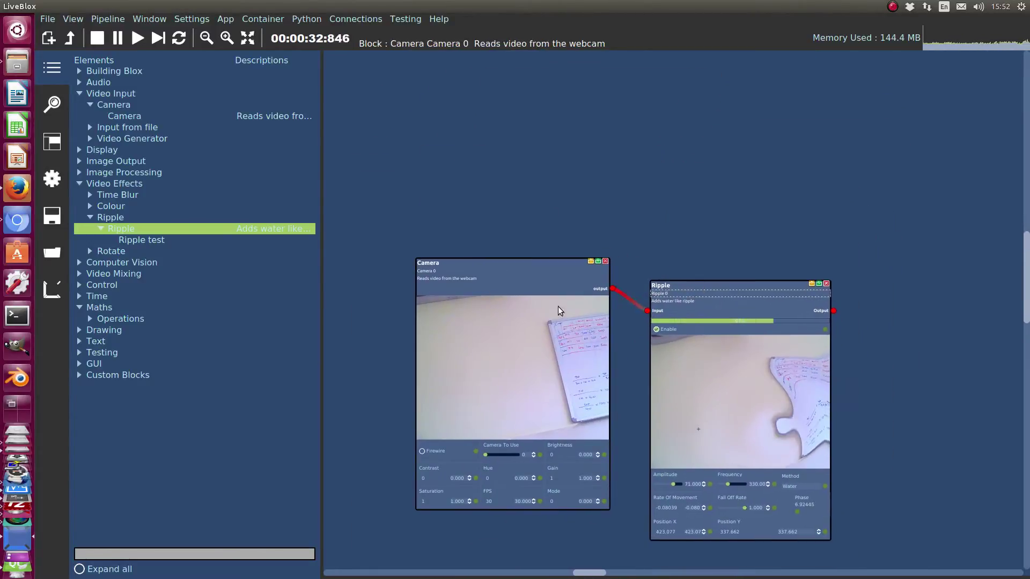
scroll(537, 289, "up", 4)
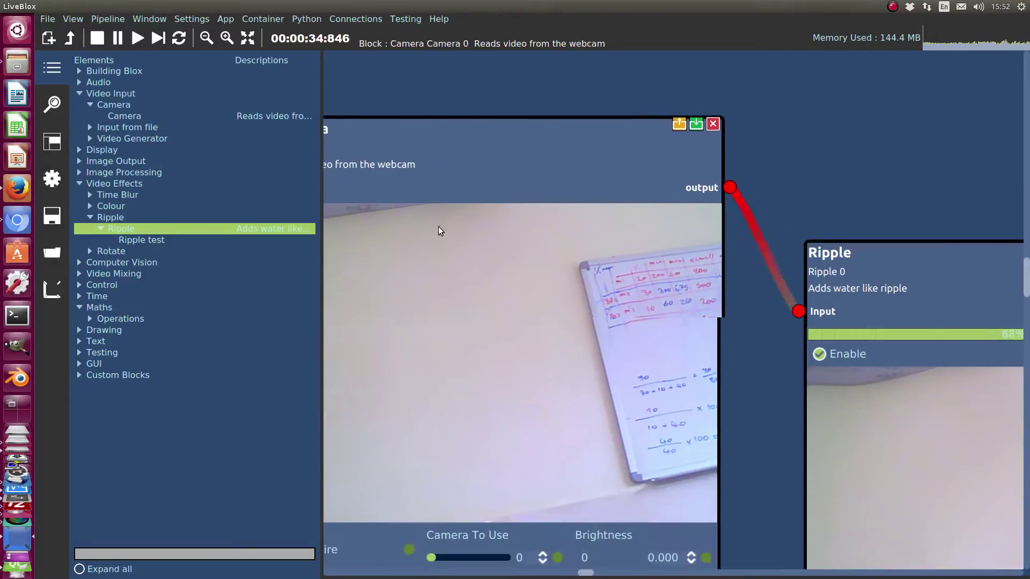
left_click_drag(438, 226, 526, 303)
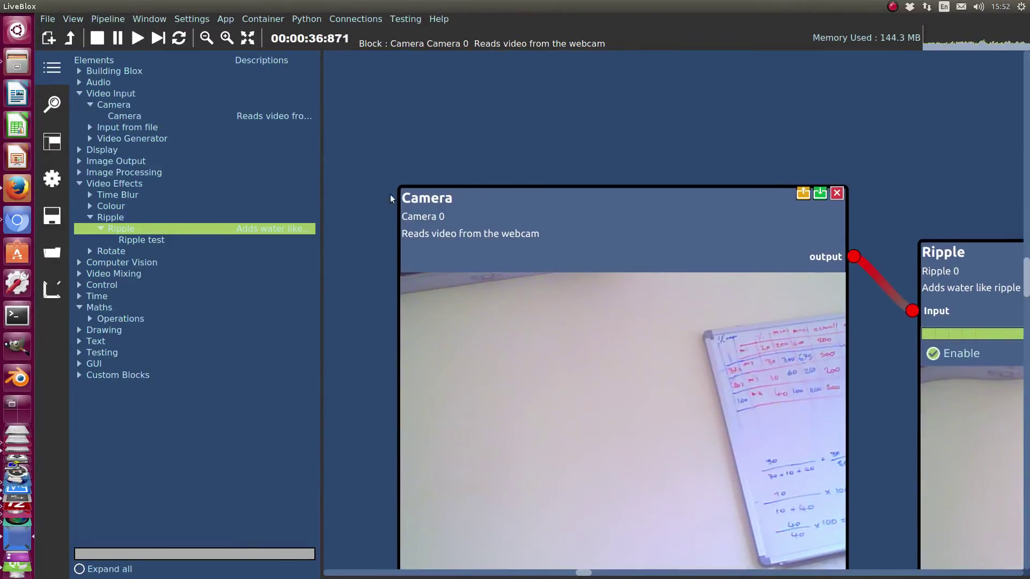
left_click(541, 229)
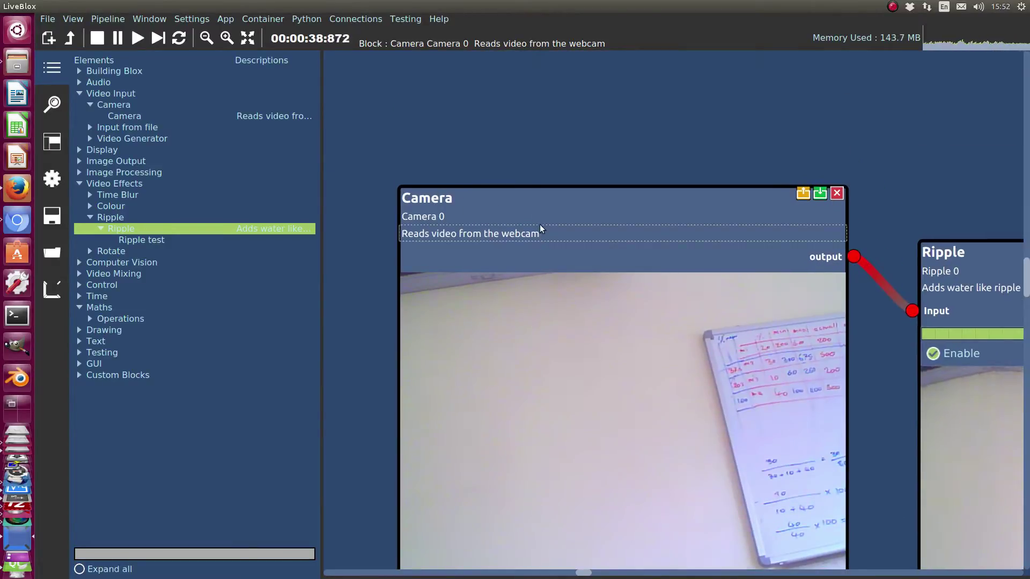
left_click(538, 211)
left_click(556, 252)
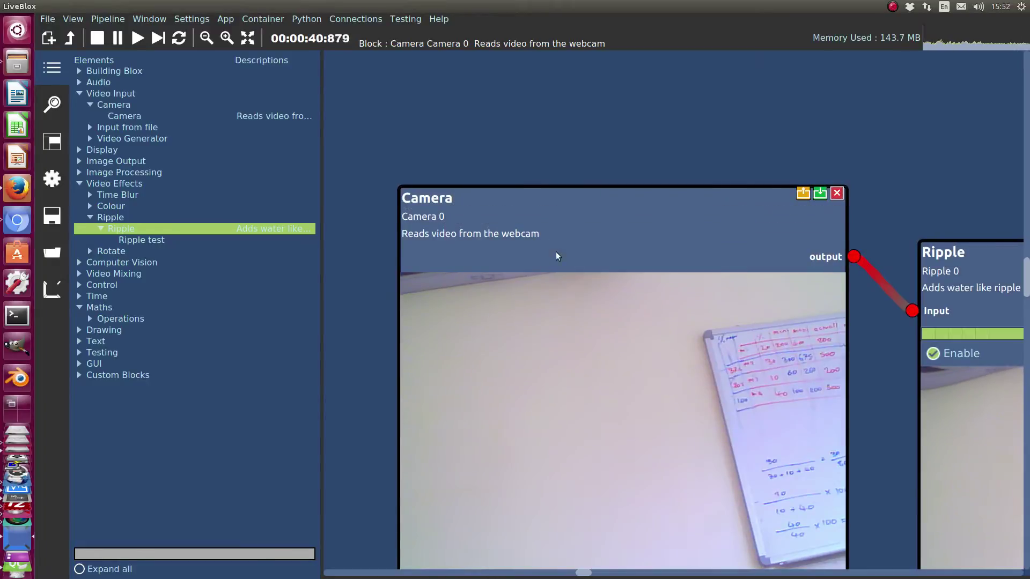
left_click_drag(555, 252, 470, 292)
scroll(814, 444, "down", 5)
left_click_drag(814, 444, 607, 309)
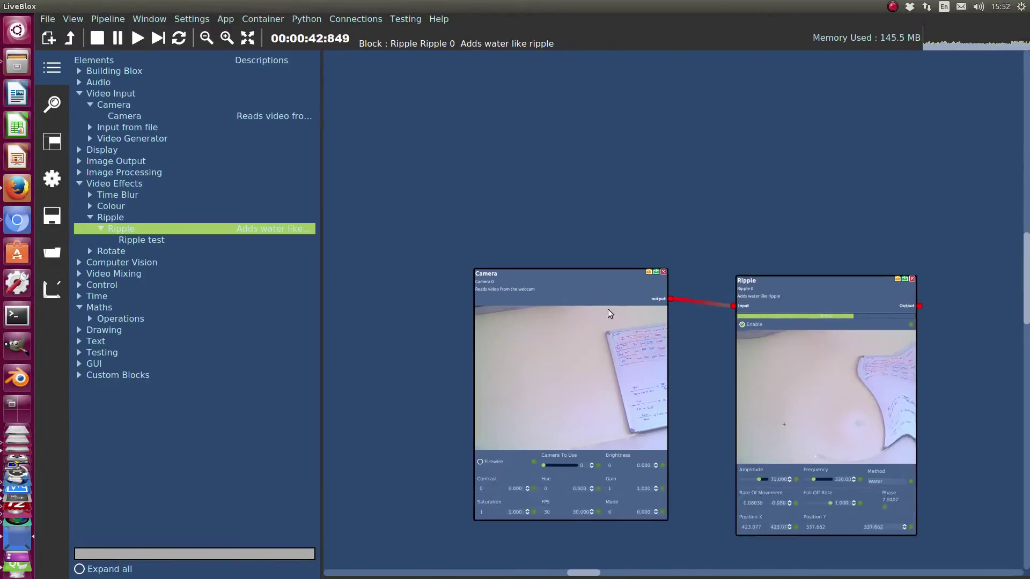
Step: Delete the connection between the Camera output and the Ripple input and reconnect it, three times over
scroll(581, 240, "up", 5)
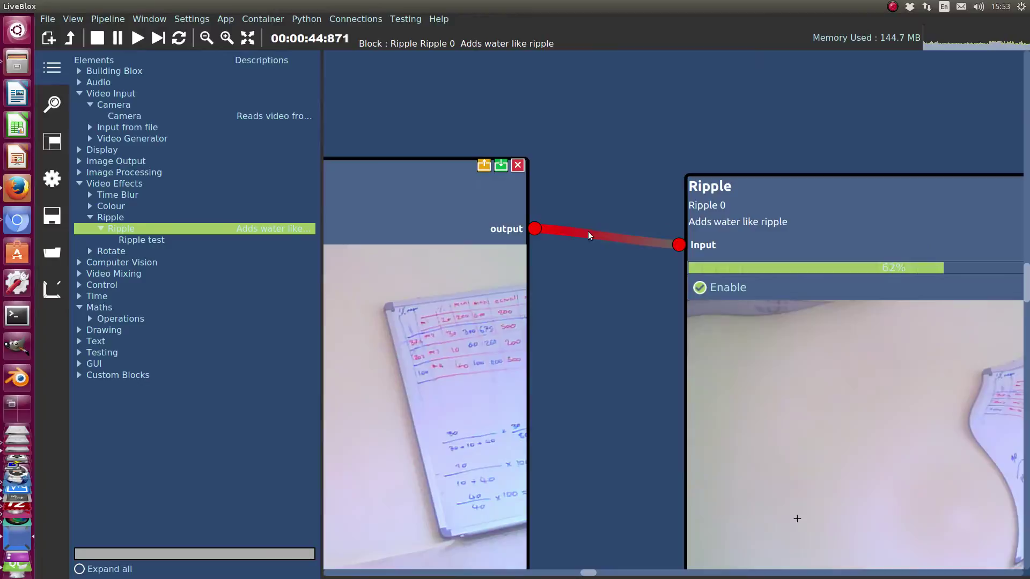
double_click(595, 234)
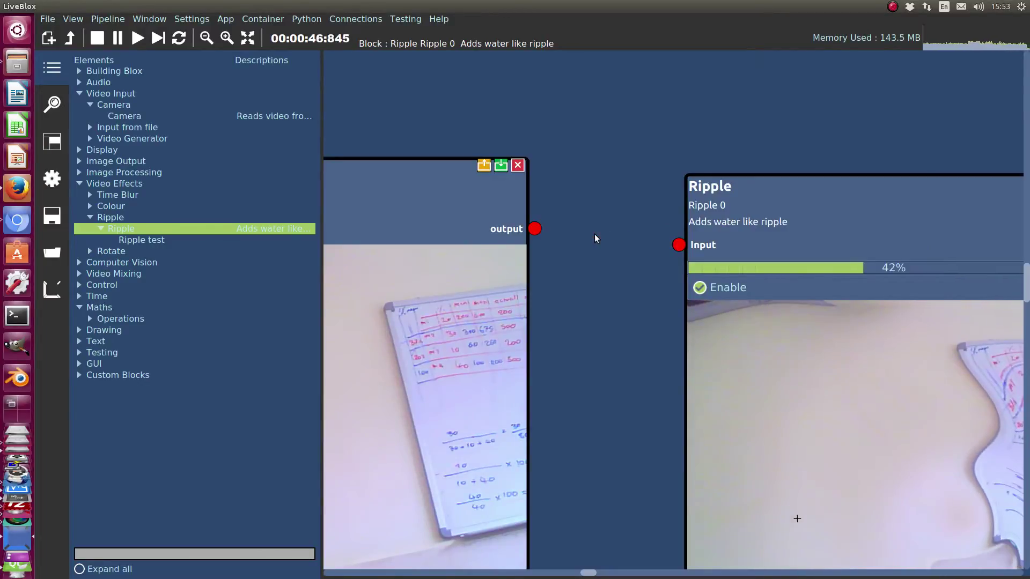
left_click_drag(534, 229, 678, 244)
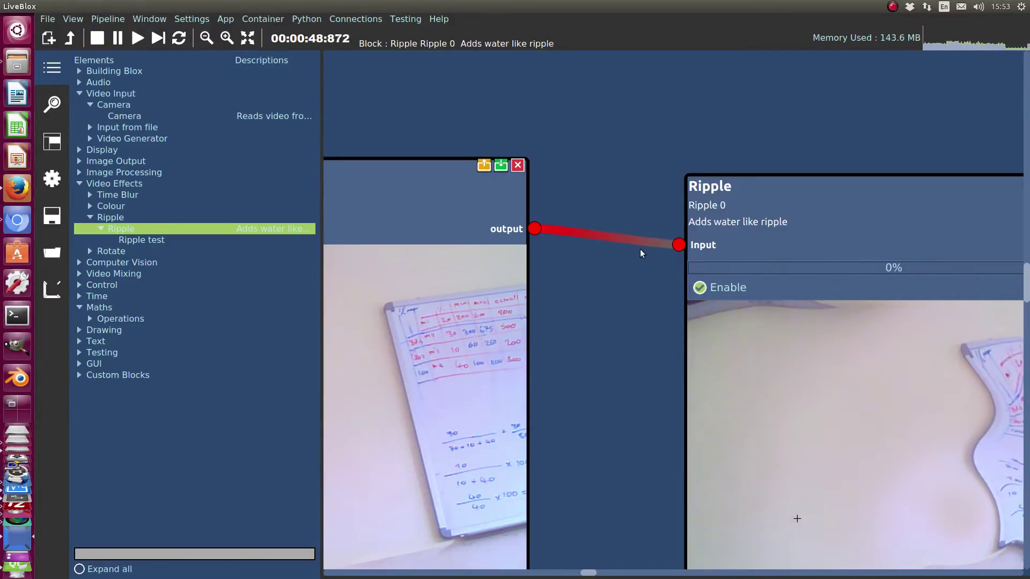
left_click(604, 236)
key("Delete")
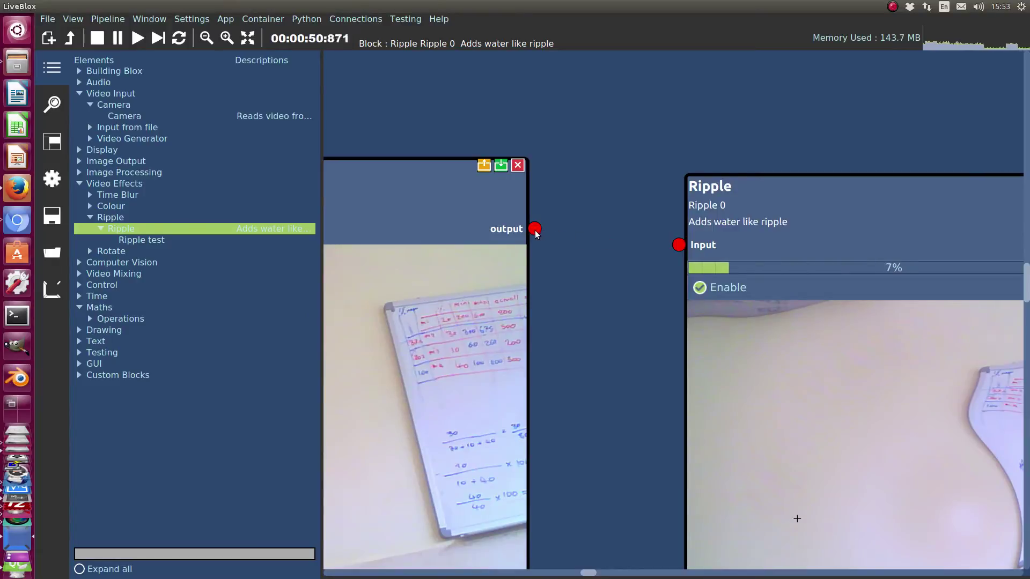
left_click_drag(535, 230, 678, 245)
double_click(633, 242)
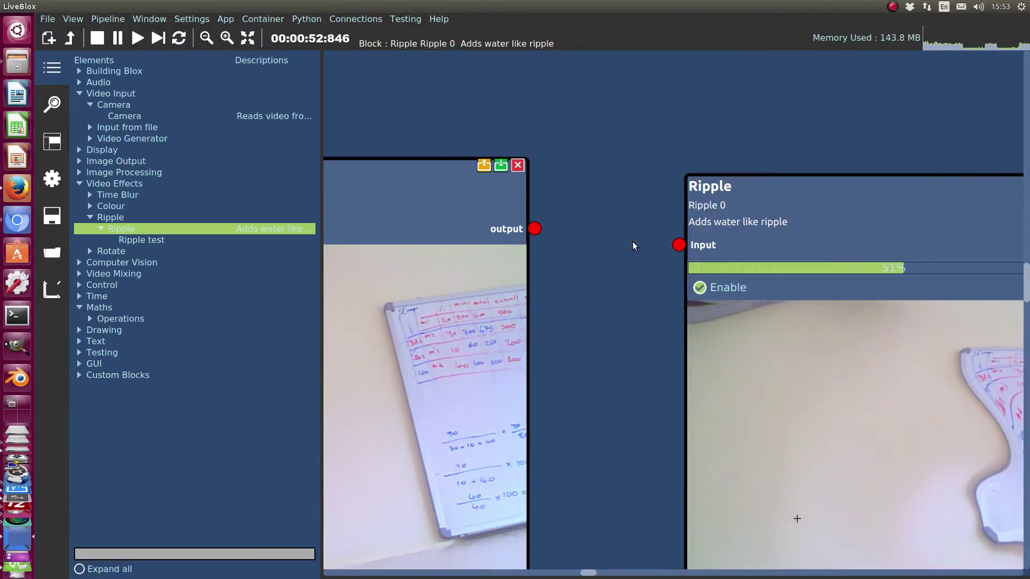
left_click_drag(536, 229, 679, 246)
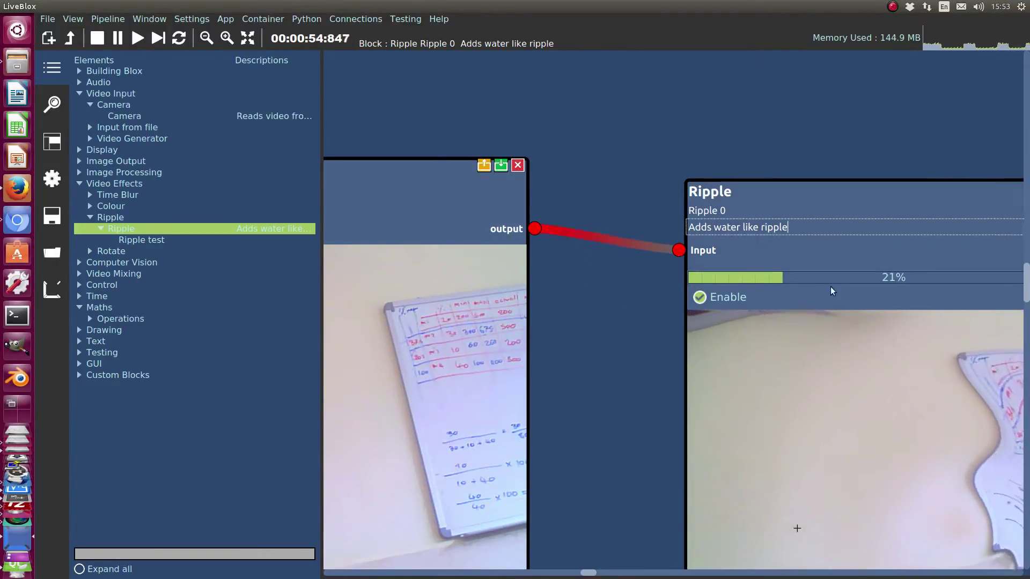
Step: Add a second Ripple block above the first one and connect the Camera output to its input
left_click_drag(829, 290, 820, 375)
scroll(809, 375, "down", 3)
left_click_drag(692, 392, 425, 449)
double_click(504, 111)
left_click_drag(492, 301, 573, 389)
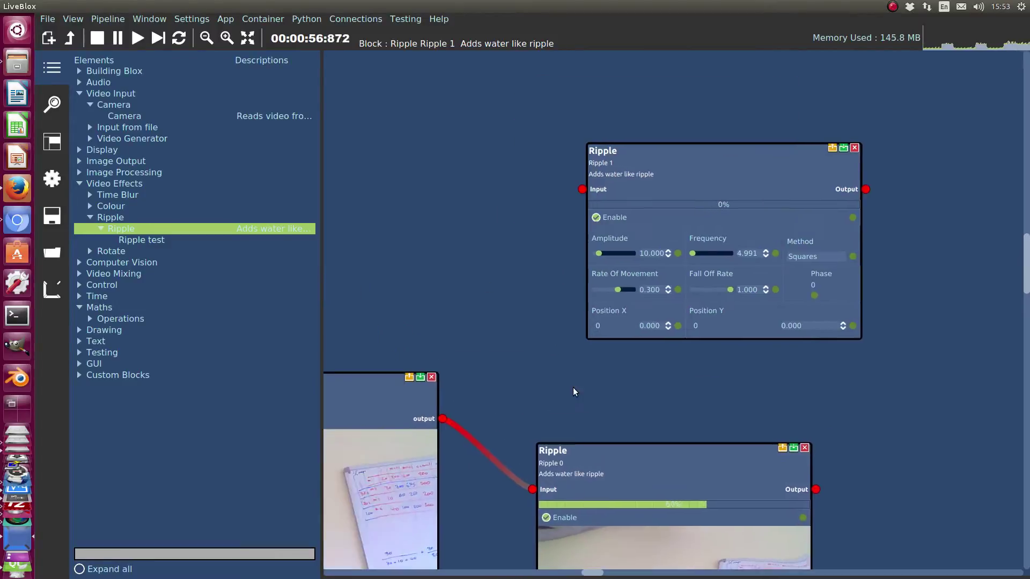
left_click_drag(443, 419, 583, 191)
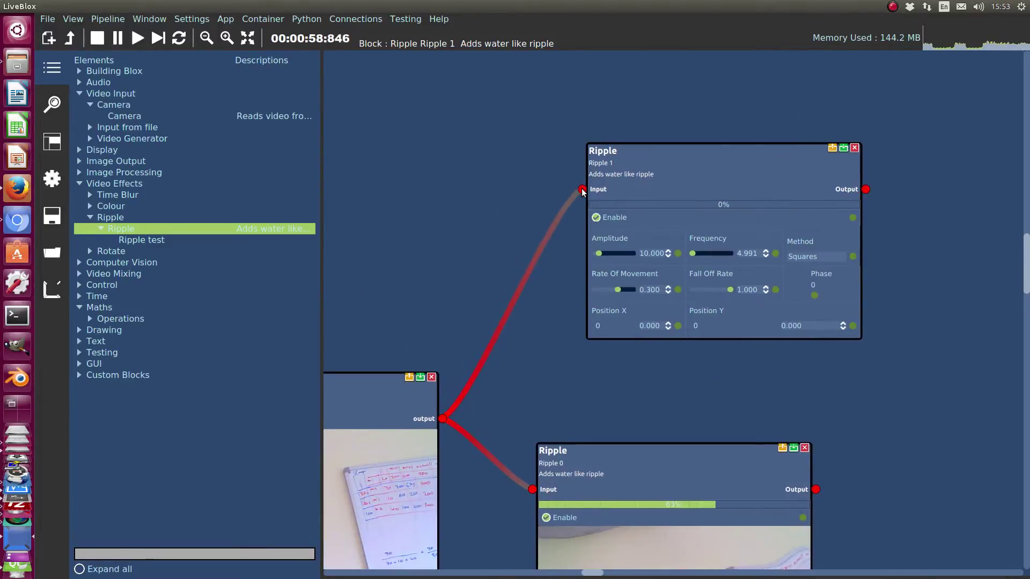
left_click_drag(708, 182, 678, 44)
scroll(604, 252, "down", 3)
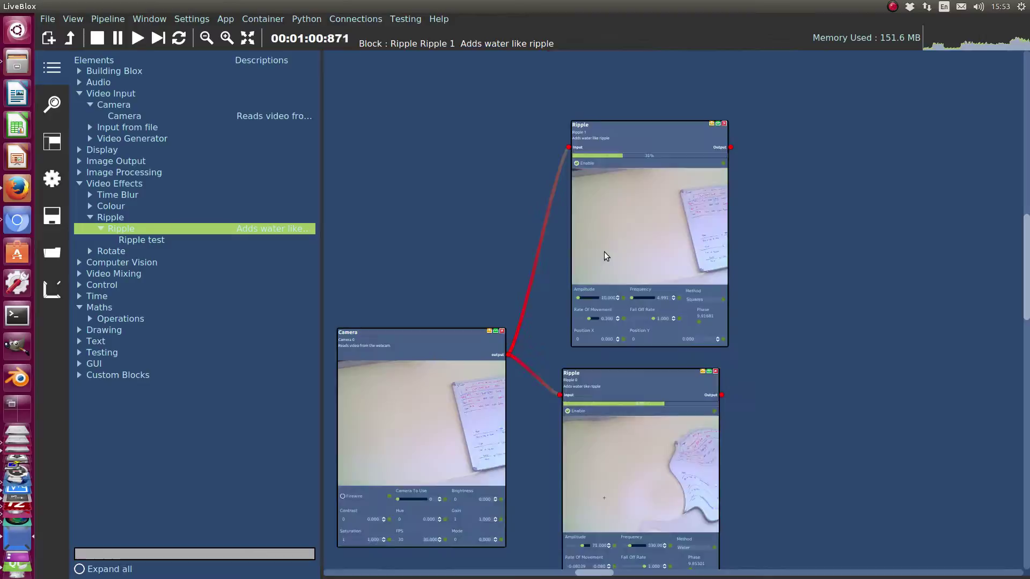
Step: Delete the original Ripple block and place the new Ripple block level beside the Camera block
scroll(600, 423, "up", 2)
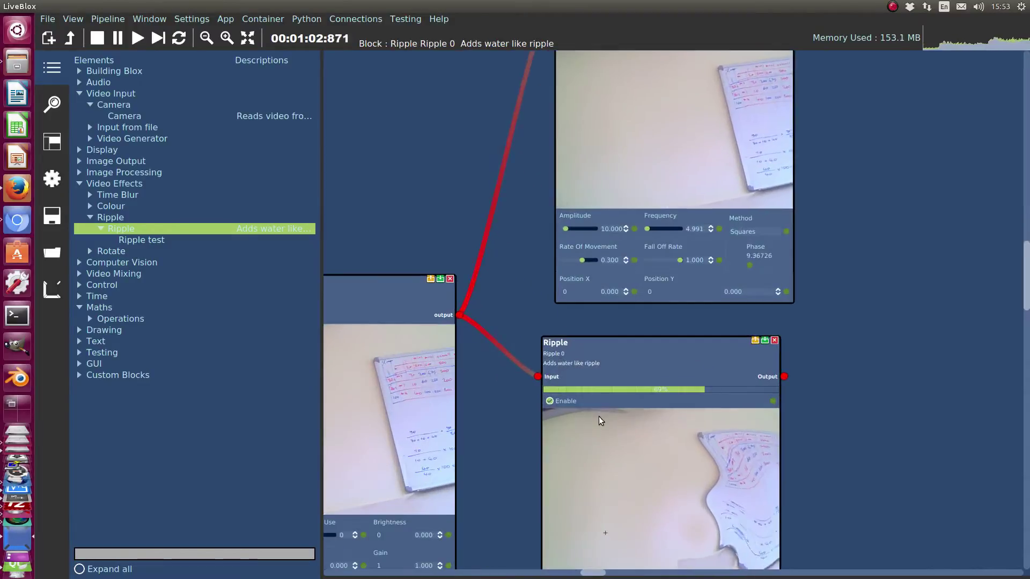
left_click(774, 340)
scroll(704, 182, "down", 2)
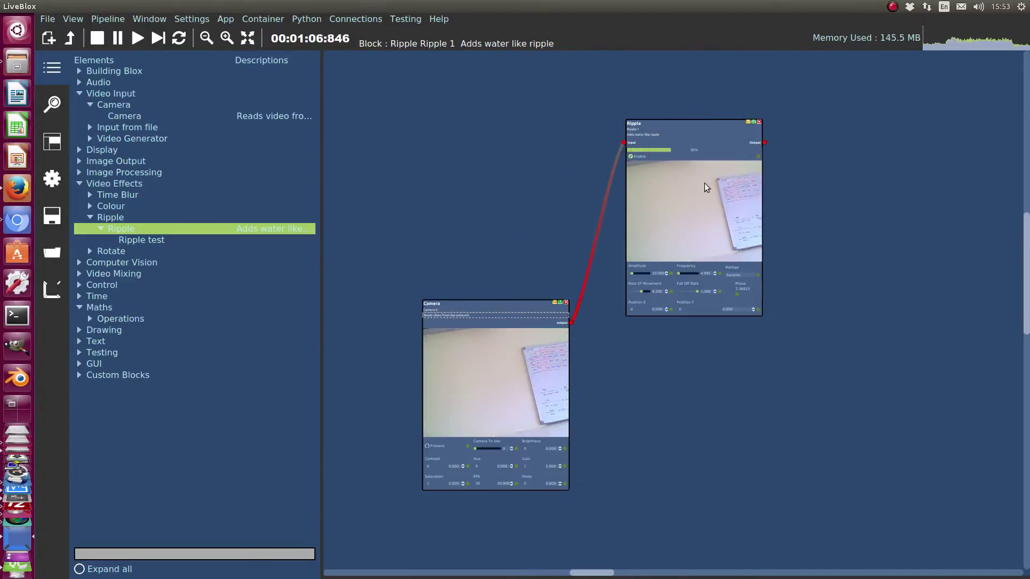
left_click_drag(706, 188, 665, 313)
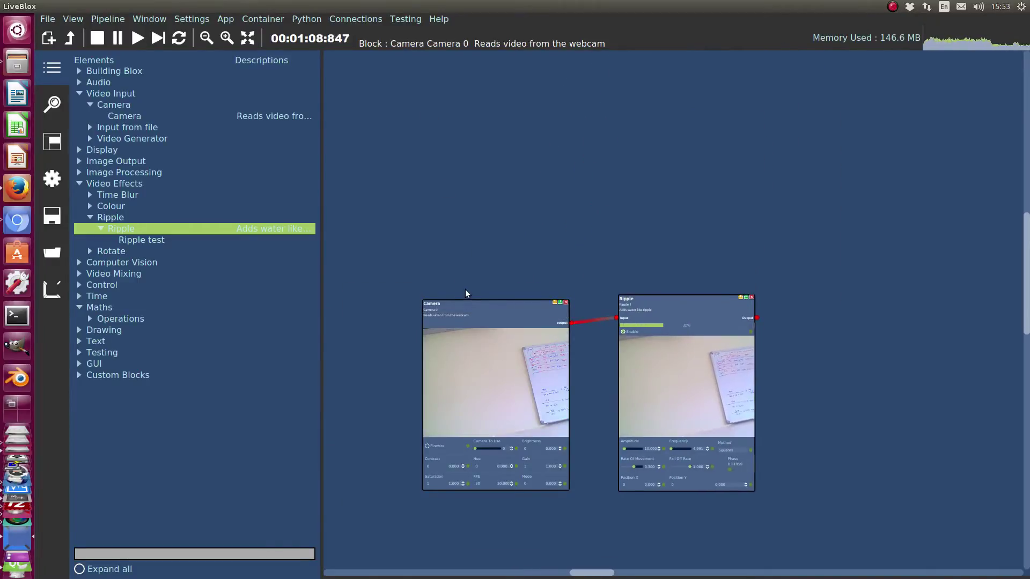
left_click_drag(465, 293, 480, 173)
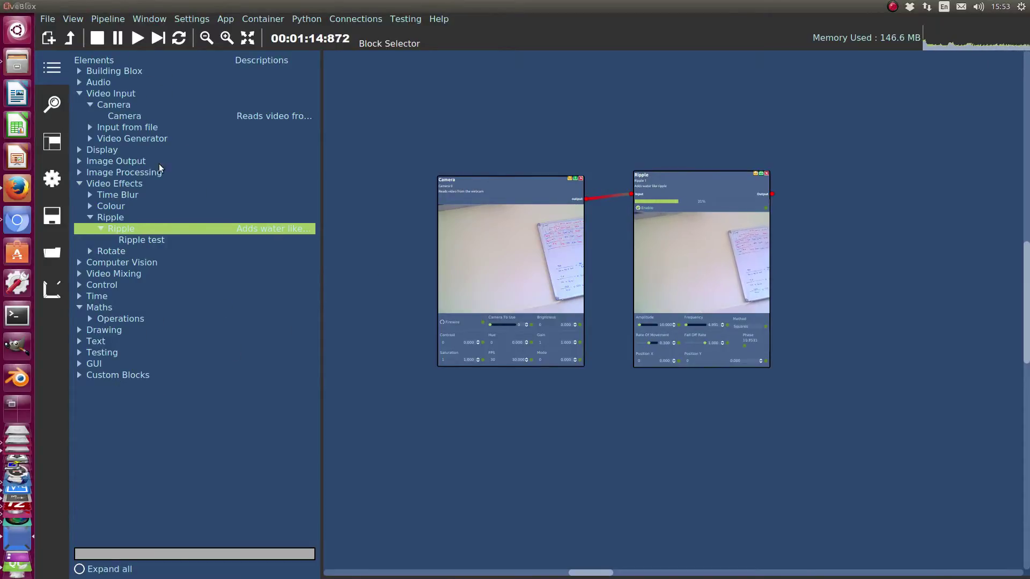
Step: Show the Blox search and make its pane slightly wider
left_click(48, 102)
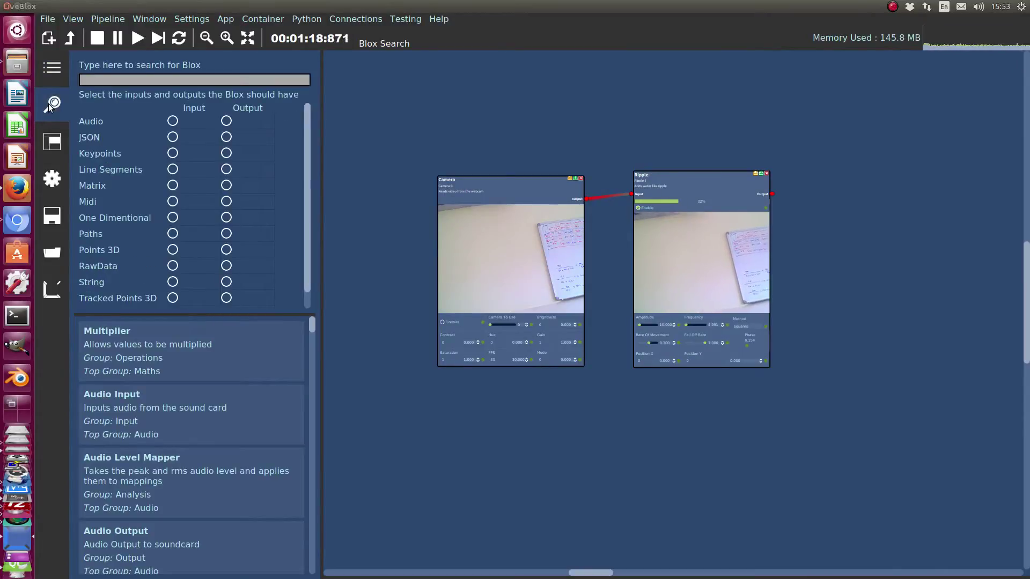
left_click_drag(323, 210, 351, 215)
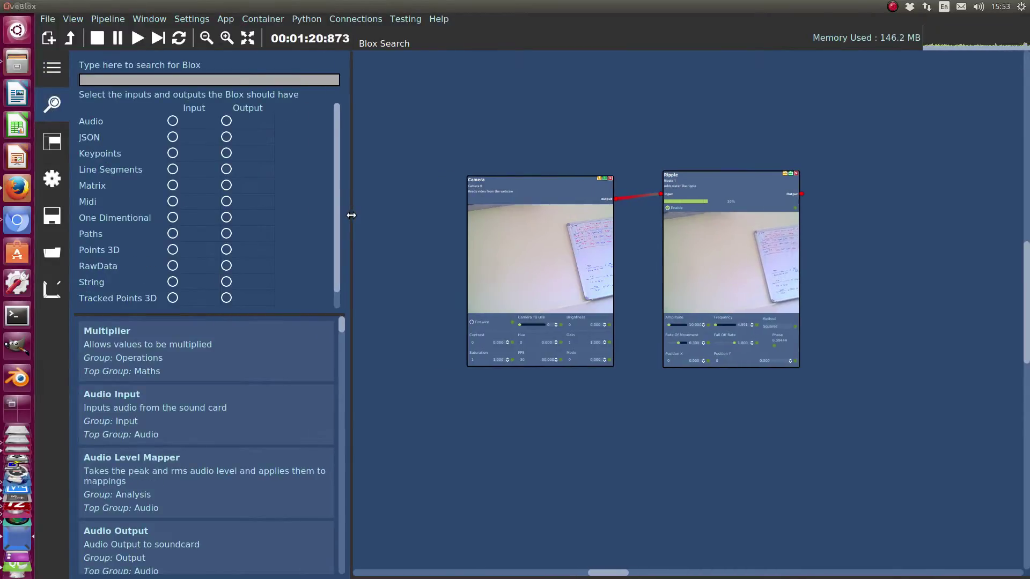
left_click_drag(339, 321, 323, 189)
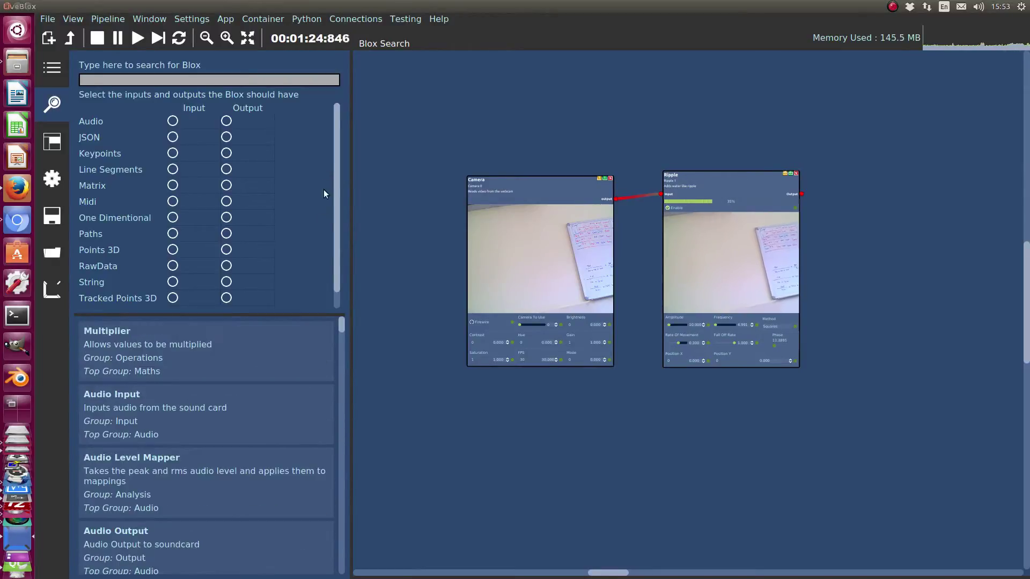
Step: Expand the Audio Level Mapper entry in the search list and examine its inputs, outputs and parameters
mouse_move(178, 390)
left_click(156, 463)
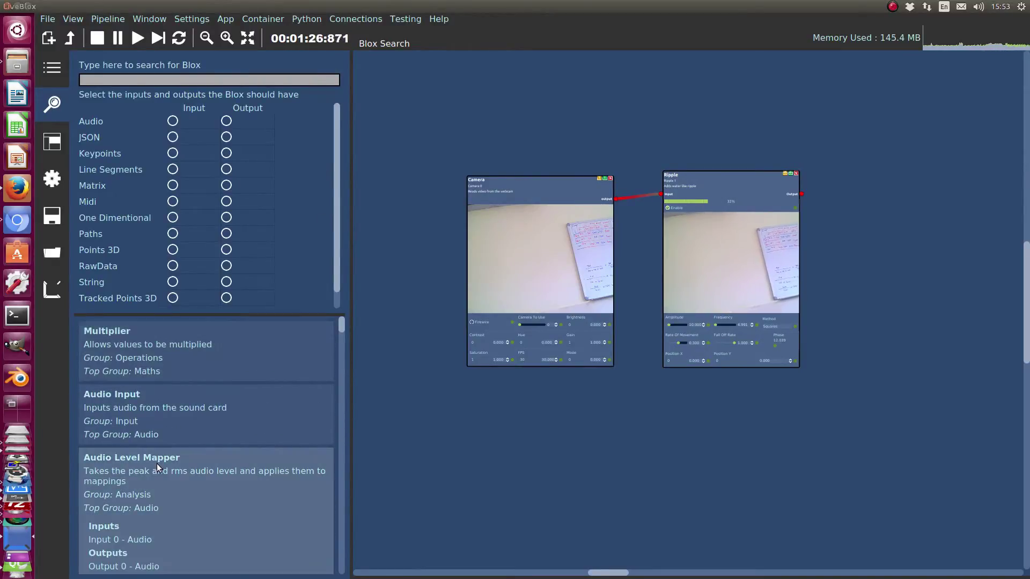
scroll(161, 440, "down", 3)
scroll(124, 399, "up", 1)
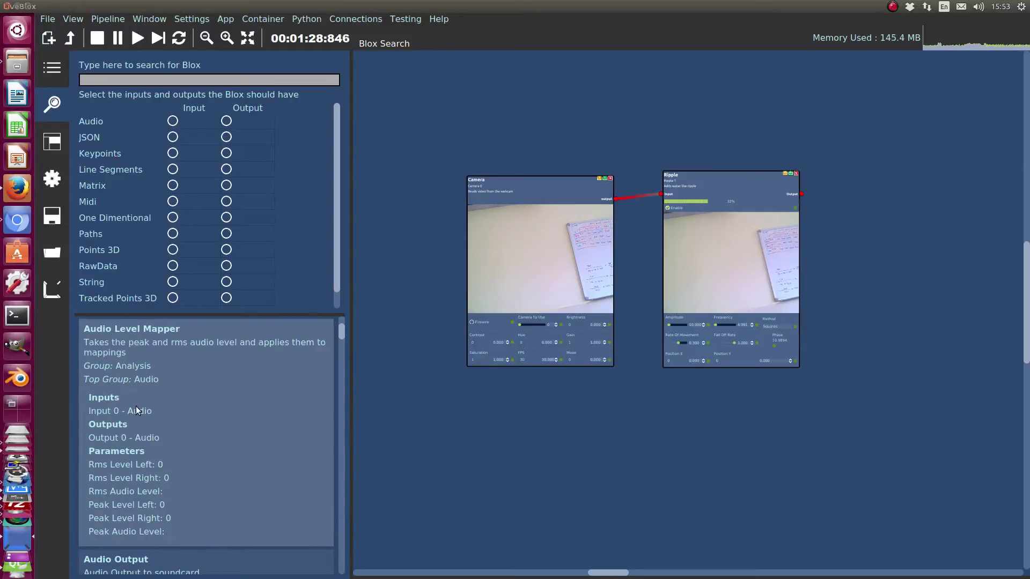
Step: Browse the Blox search list and examine the details of entries such as Audio Output, Blur, Canny Edge Detection and Smile Detector
scroll(152, 399, "down", 5)
scroll(153, 397, "up", 4)
left_click(153, 397)
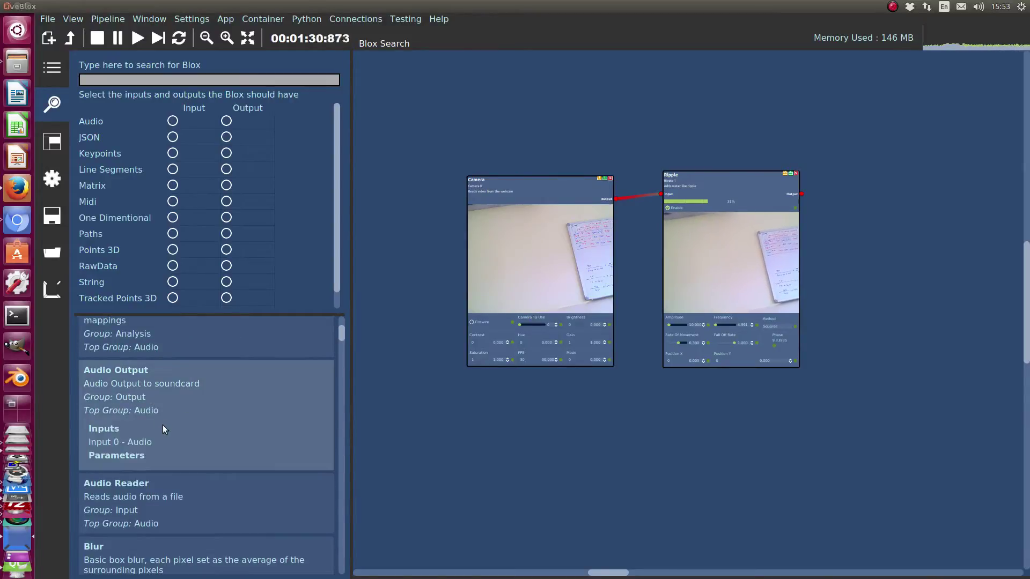
scroll(161, 431, "down", 3)
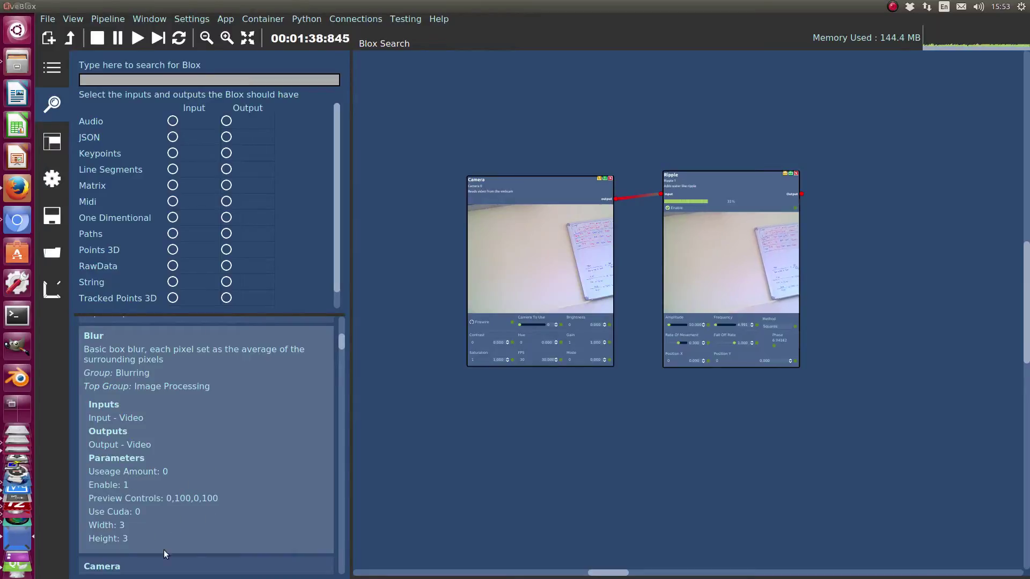
scroll(176, 462, "down", 1)
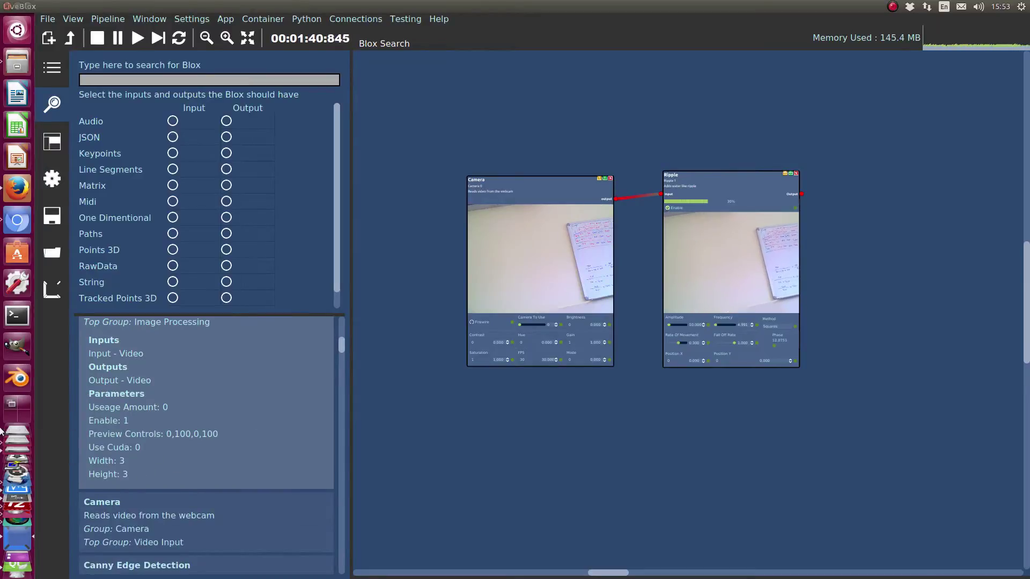
left_click(121, 443)
scroll(137, 435, "down", 5)
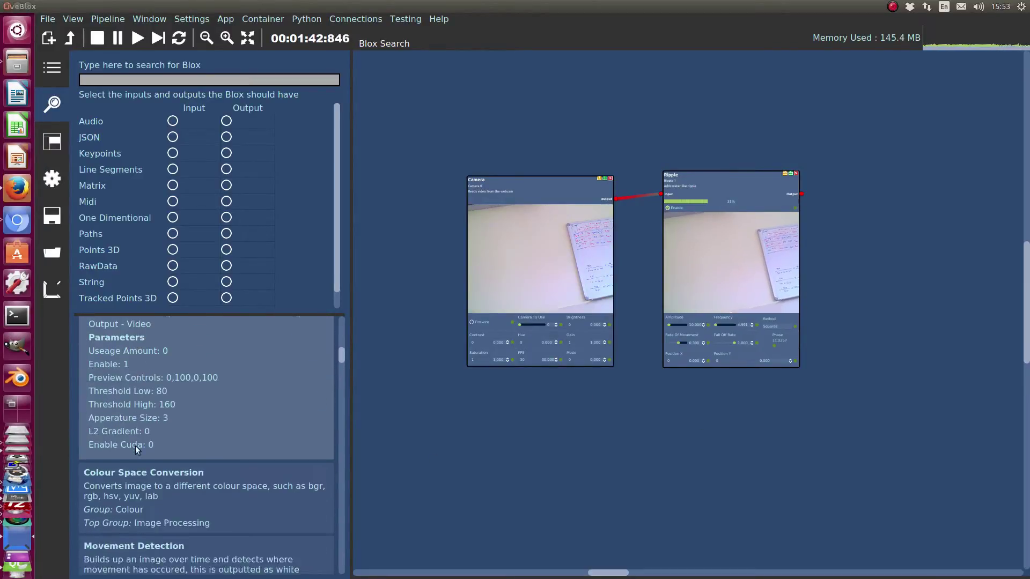
scroll(193, 427, "up", 2)
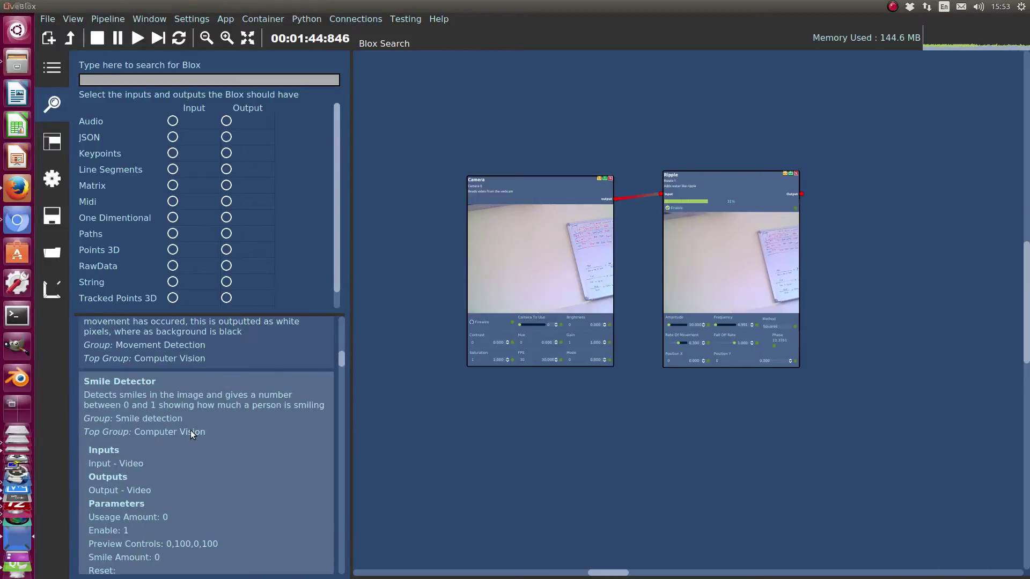
left_click(174, 428)
Step: Filter the Blox list to blocks with an Audio input, review the matching entries, and clear the filter
scroll(203, 430, "down", 1)
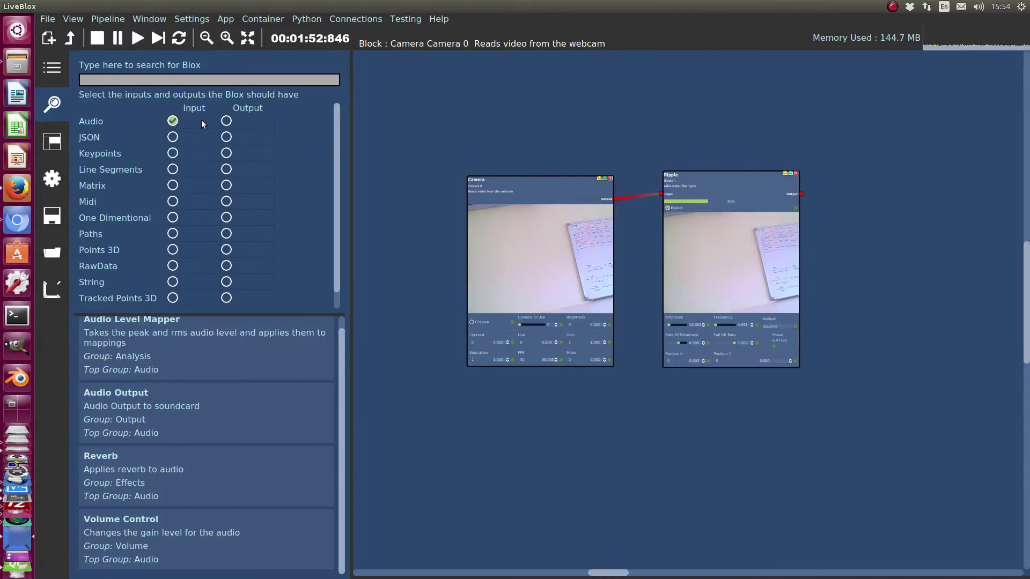
mouse_move(246, 407)
scroll(200, 413, "down", 3)
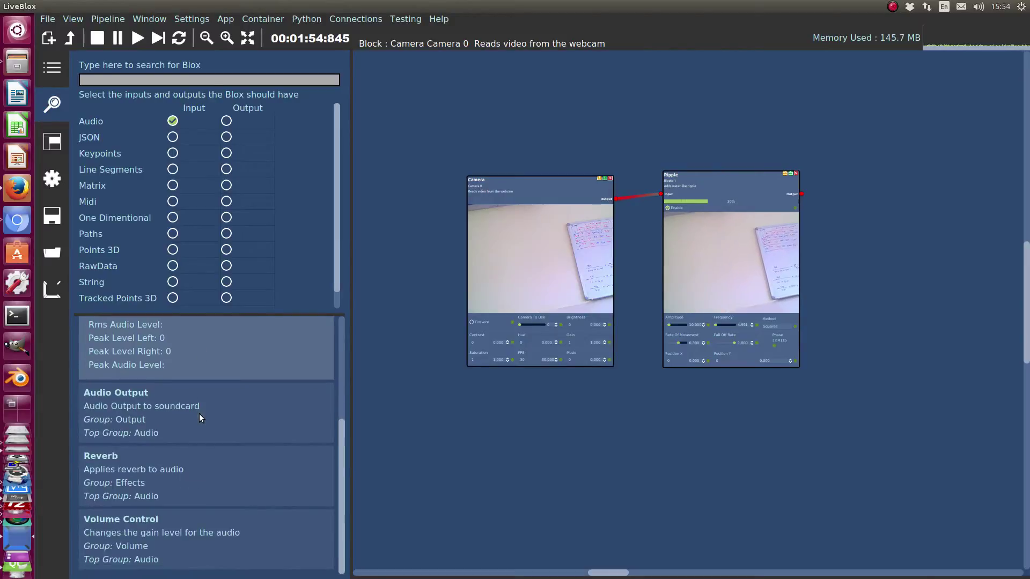
mouse_move(218, 415)
scroll(225, 424, "down", 2)
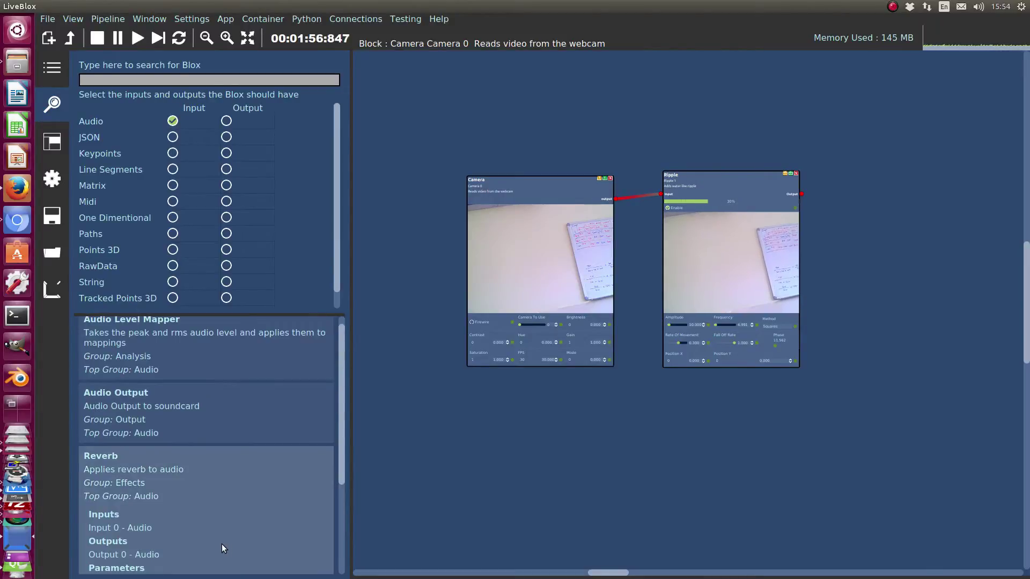
mouse_move(181, 541)
scroll(185, 536, "down", 2)
scroll(202, 483, "up", 3)
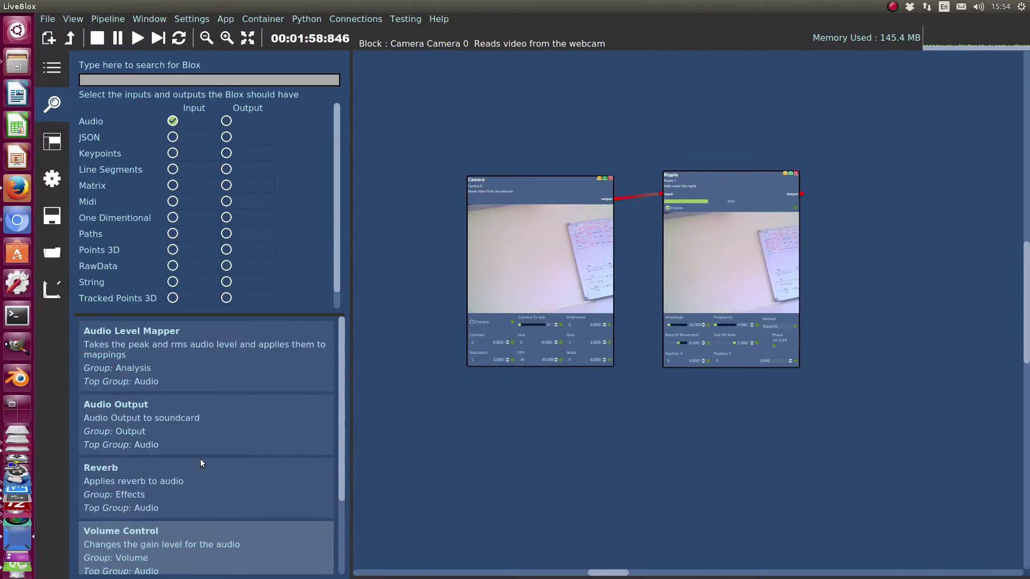
left_click(173, 121)
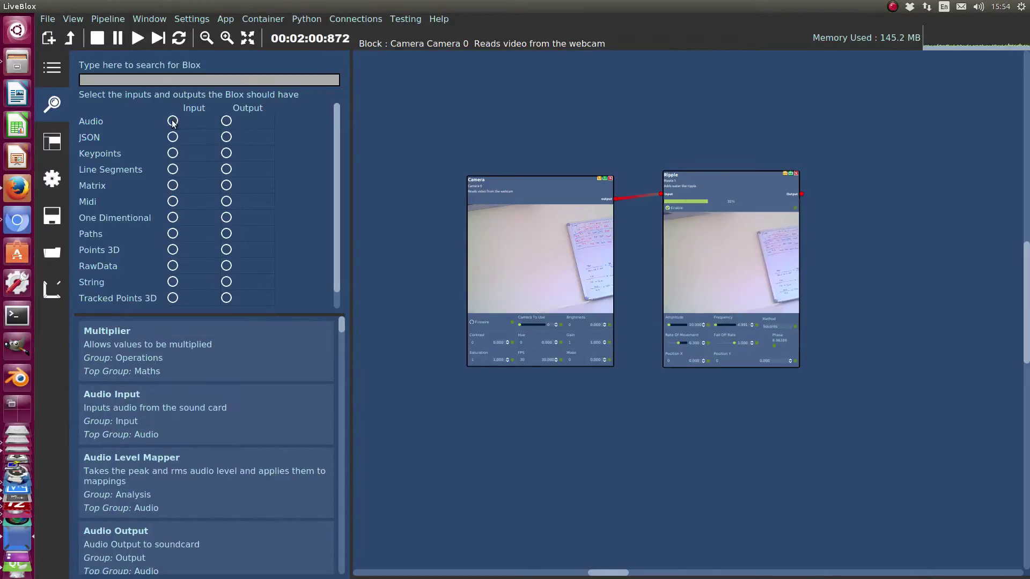
Step: Filter the Blox list to blocks with an Audio output, and clear the filter
left_click(226, 121)
scroll(215, 497, "down", 1)
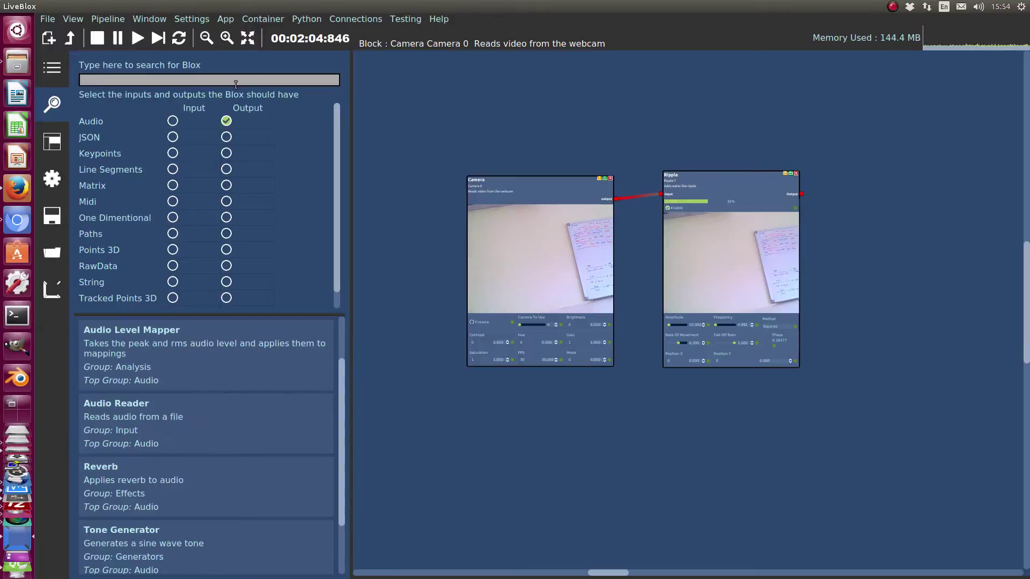
left_click(226, 122)
Step: Filter the Blox list by Video input and Video output, review the matching blocks, and clear both filters
scroll(167, 260, "down", 1)
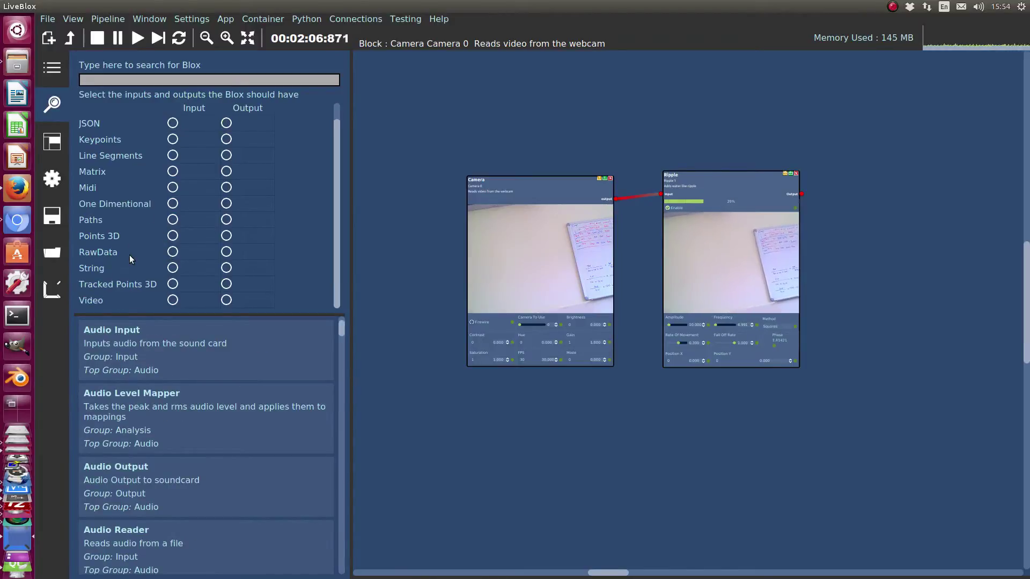
left_click(172, 299)
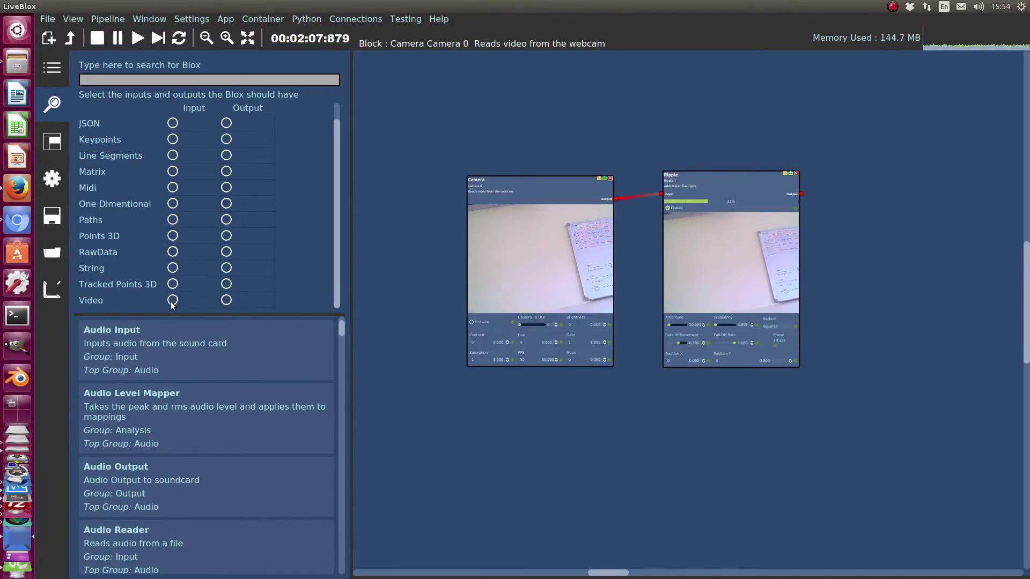
left_click(226, 300)
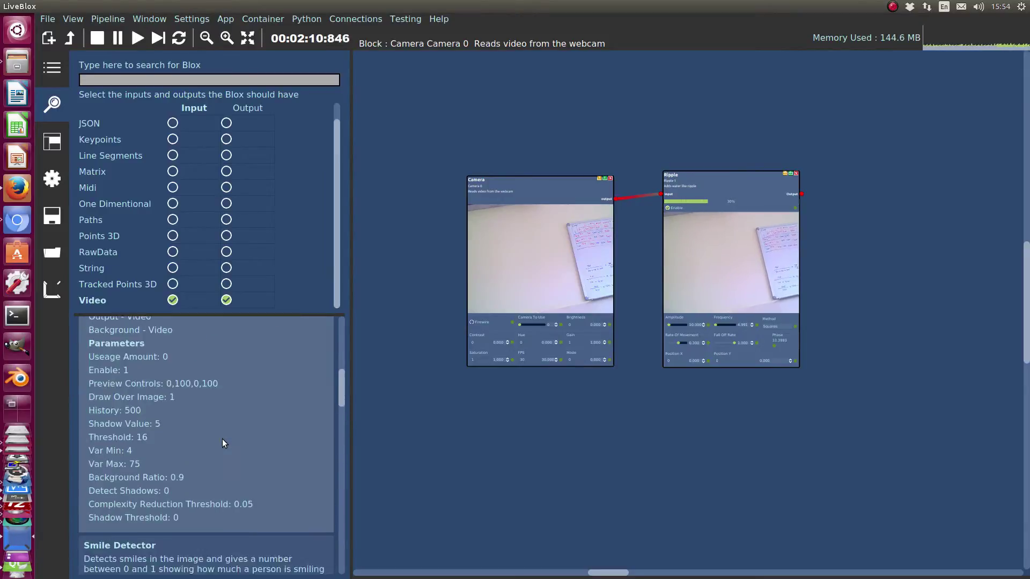
left_click(183, 300)
left_click(226, 300)
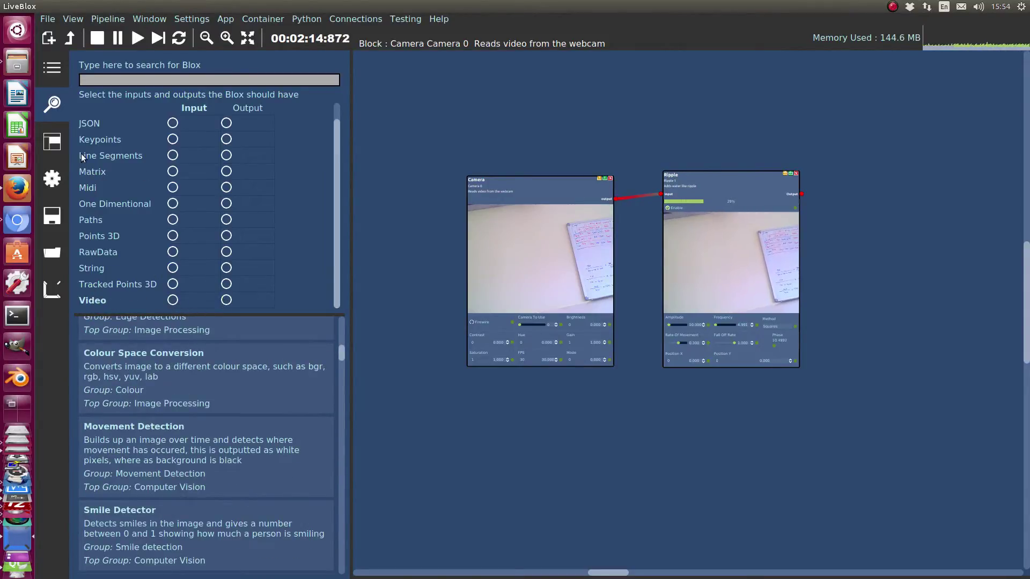
left_click(144, 378)
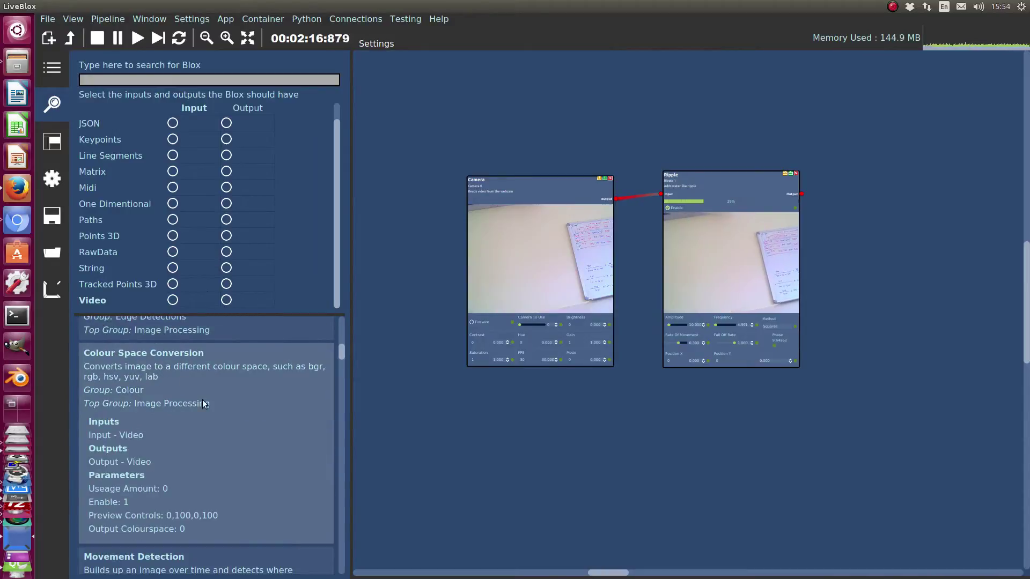
scroll(233, 447, "up", 10)
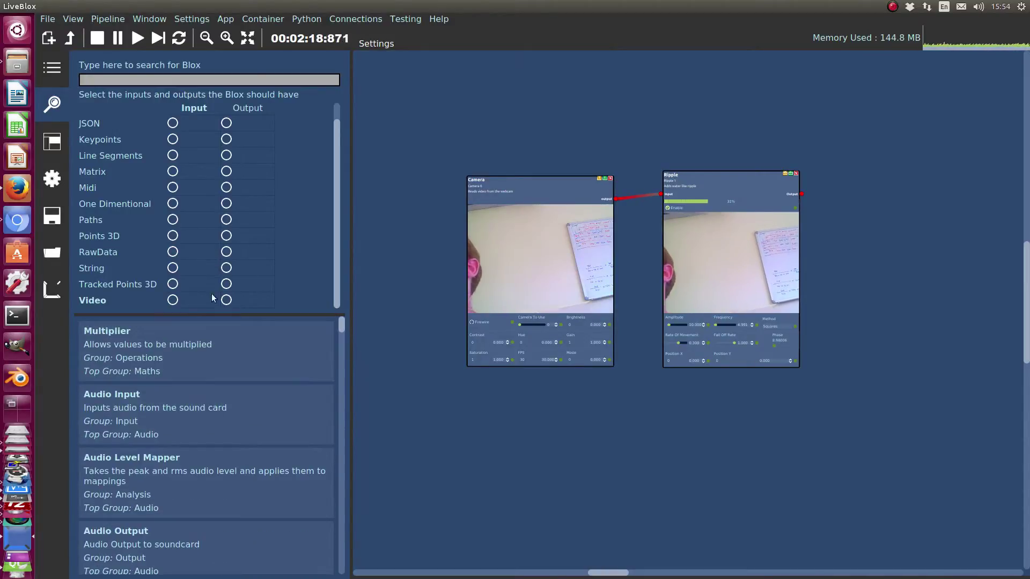
Step: Search the Blox list for "edge" and view the details of Canny Edge Detection
left_click(170, 82)
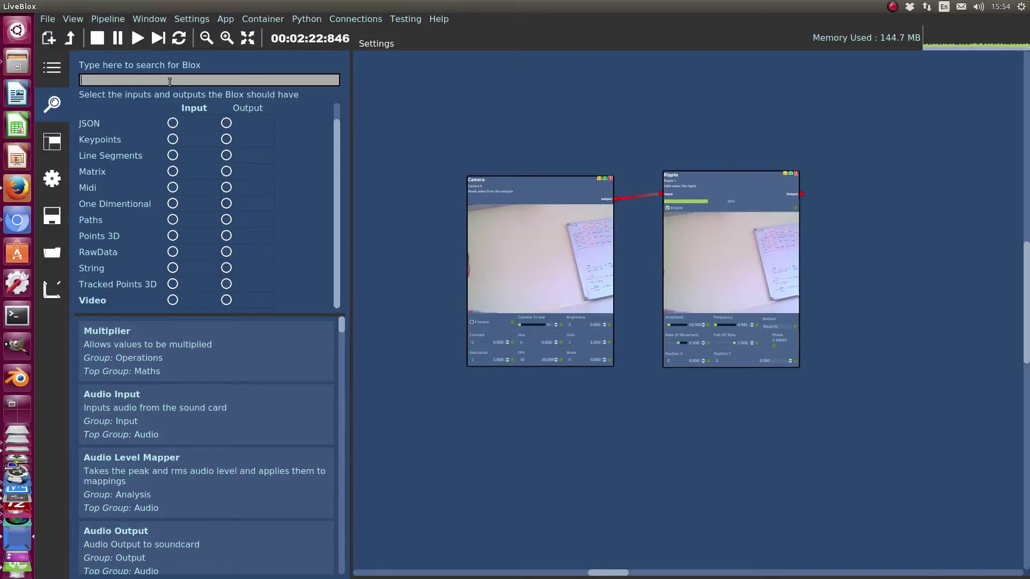
type("edge")
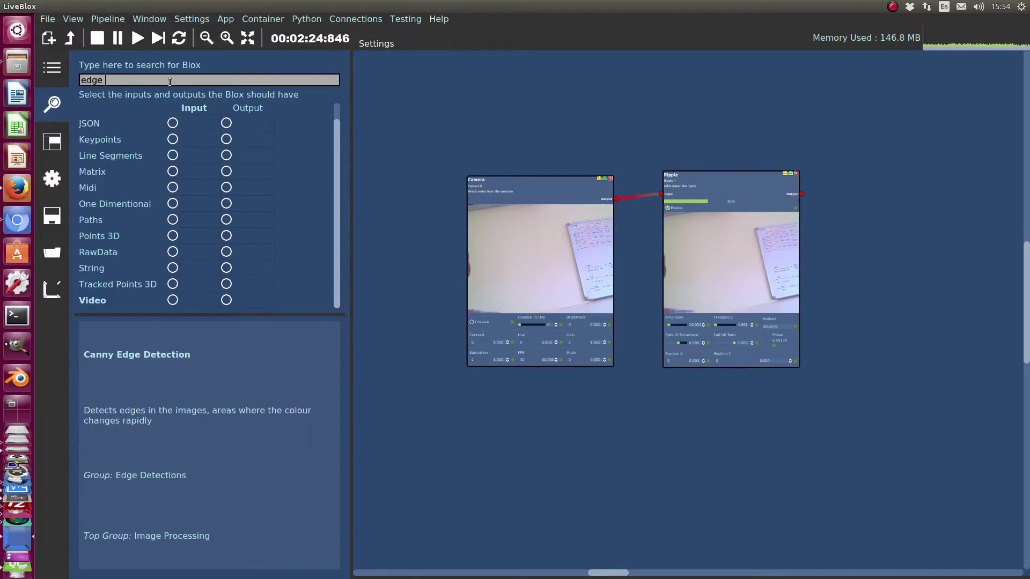
mouse_move(168, 325)
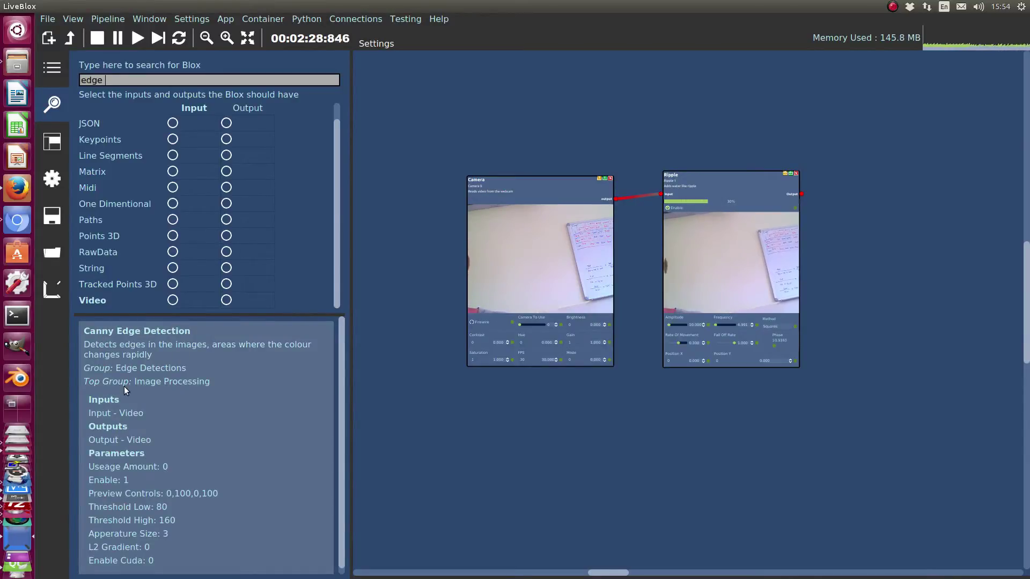
Step: Move the Ripple block lower and add a Canny Edge Detection block above it, beside the Camera block
left_click_drag(638, 452, 591, 474)
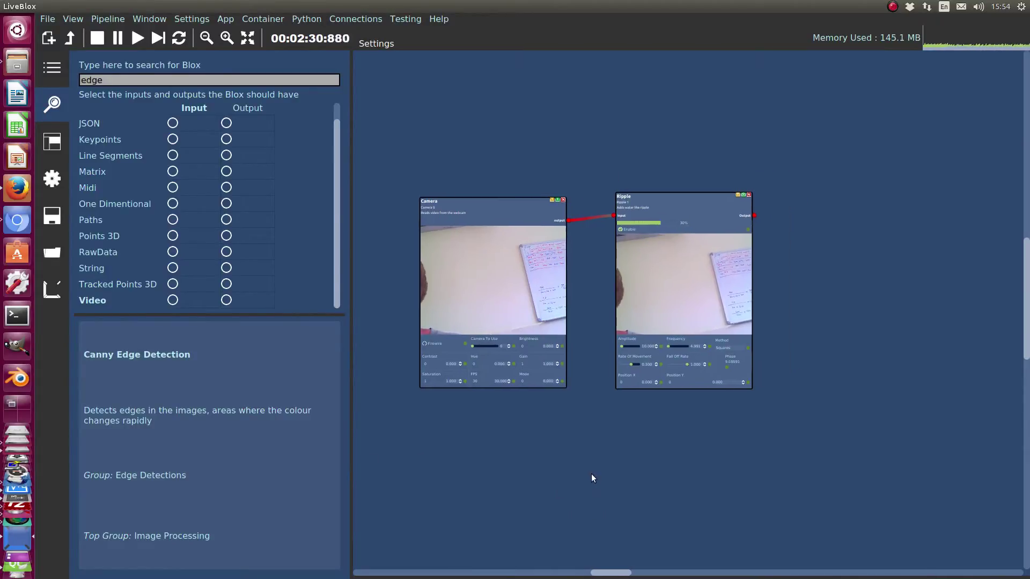
scroll(637, 207, "up", 3)
left_click_drag(635, 214, 710, 351)
mouse_move(263, 352)
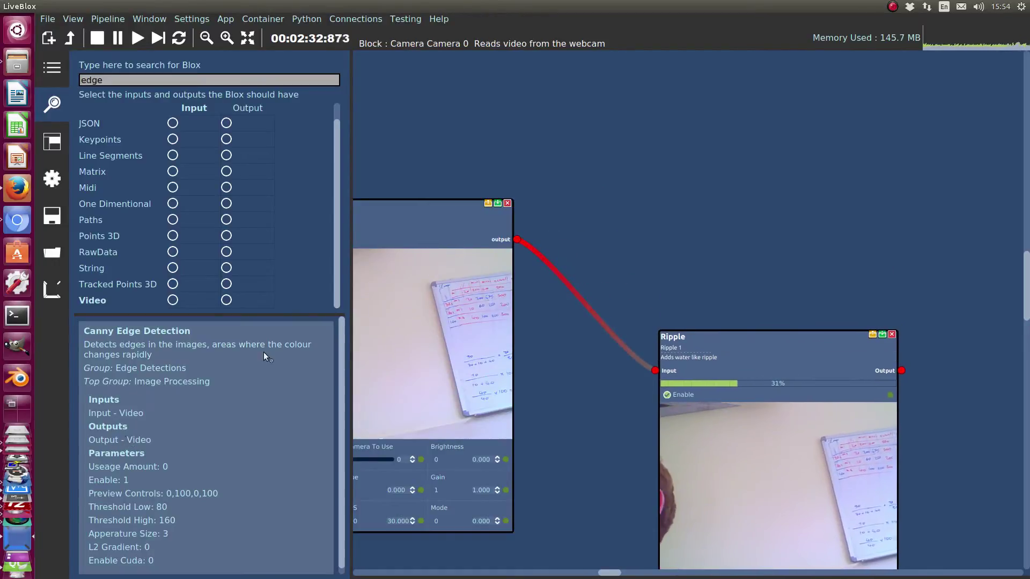
left_click_drag(263, 352, 609, 161)
Step: Connect the Camera output to the Canny Edge Detection input, keeping the Ripple connection
scroll(568, 259, "up", 2)
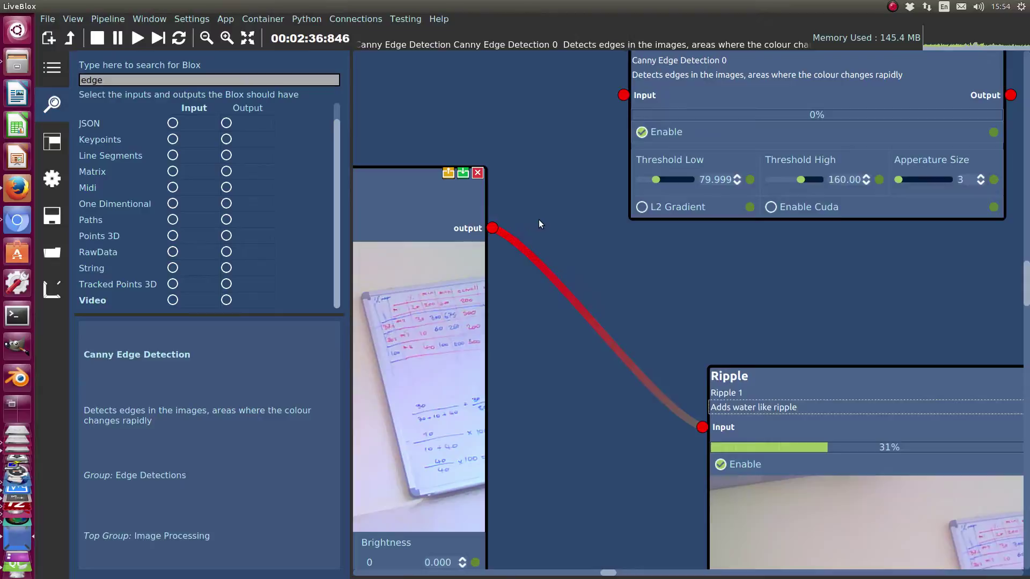
left_click_drag(546, 214, 633, 336)
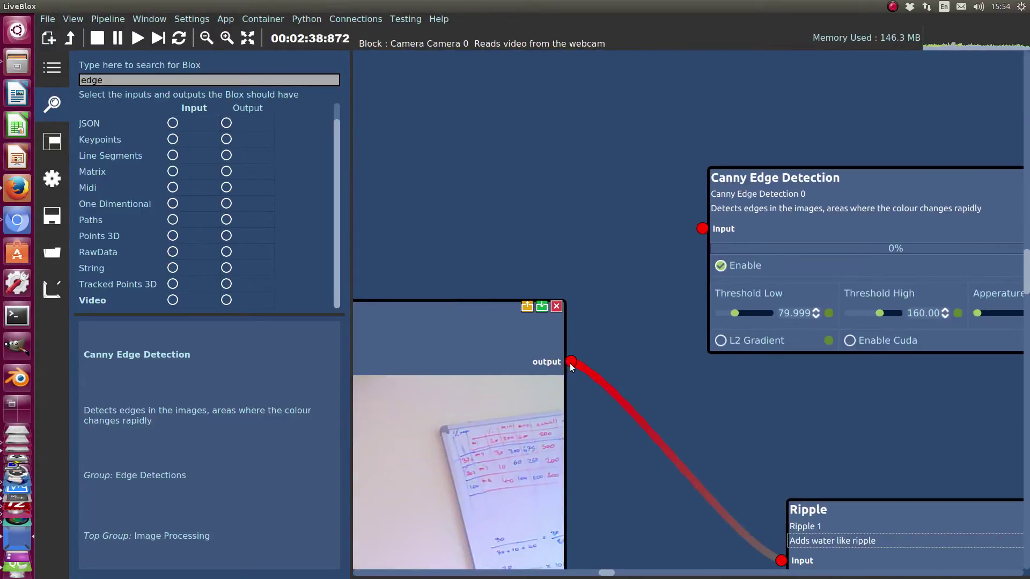
left_click_drag(748, 448, 209, 431)
scroll(584, 383, "down", 2)
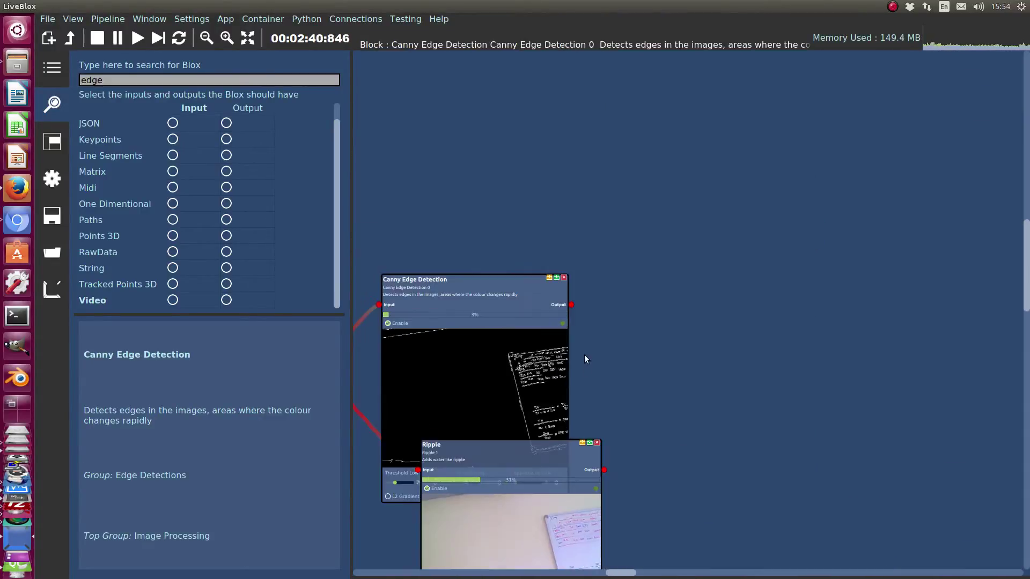
Step: Move the Canny Edge Detection block up clear of the Ripple block and inspect its edge preview and parameters
left_click_drag(470, 266, 533, 163)
scroll(510, 247, "up", 6)
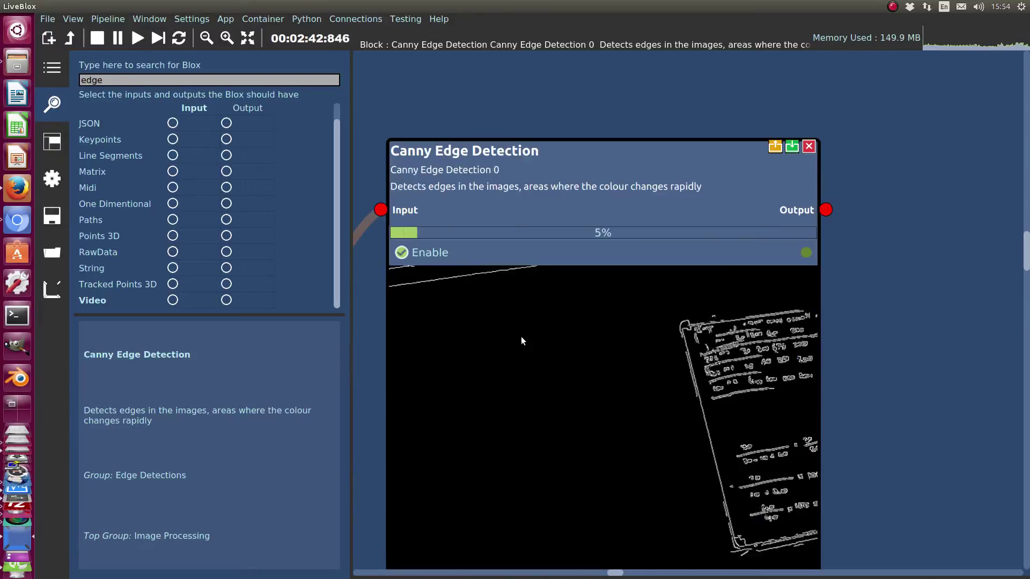
scroll(562, 339, "down", 5)
left_click_drag(539, 321, 545, 297)
scroll(568, 282, "up", 3)
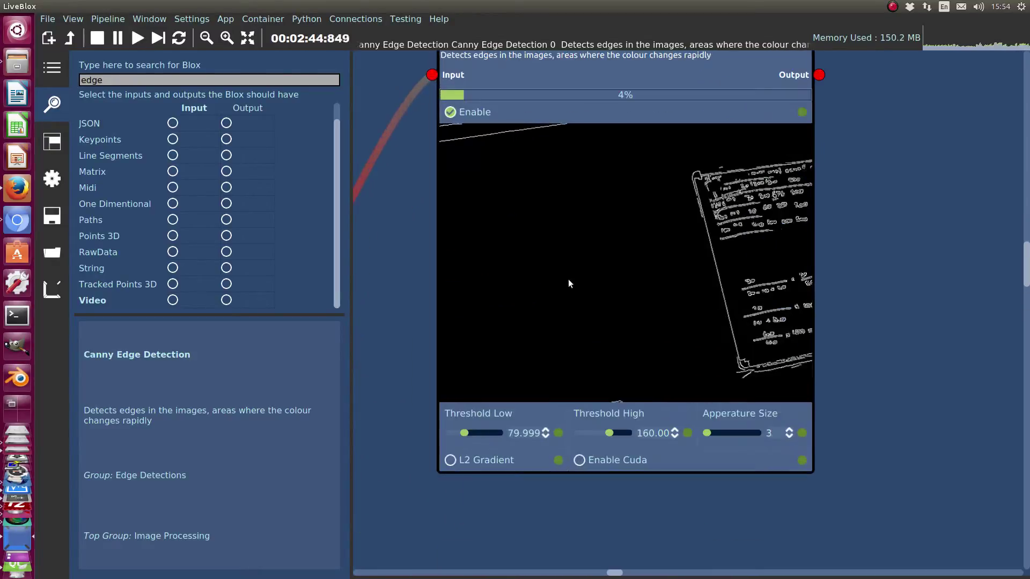
Step: Add a second Canny Edge Detection block on the input side of the Camera block, and delete it
scroll(576, 286, "down", 3)
left_click_drag(401, 424, 574, 363)
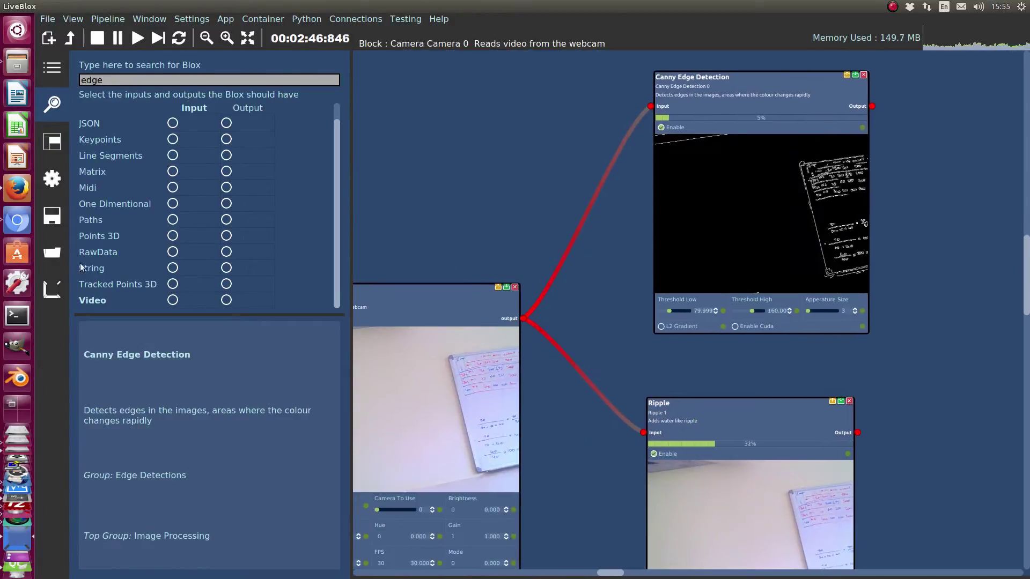
scroll(744, 353, "down", 3)
left_click_drag(177, 429, 510, 235)
scroll(584, 207, "up", 3)
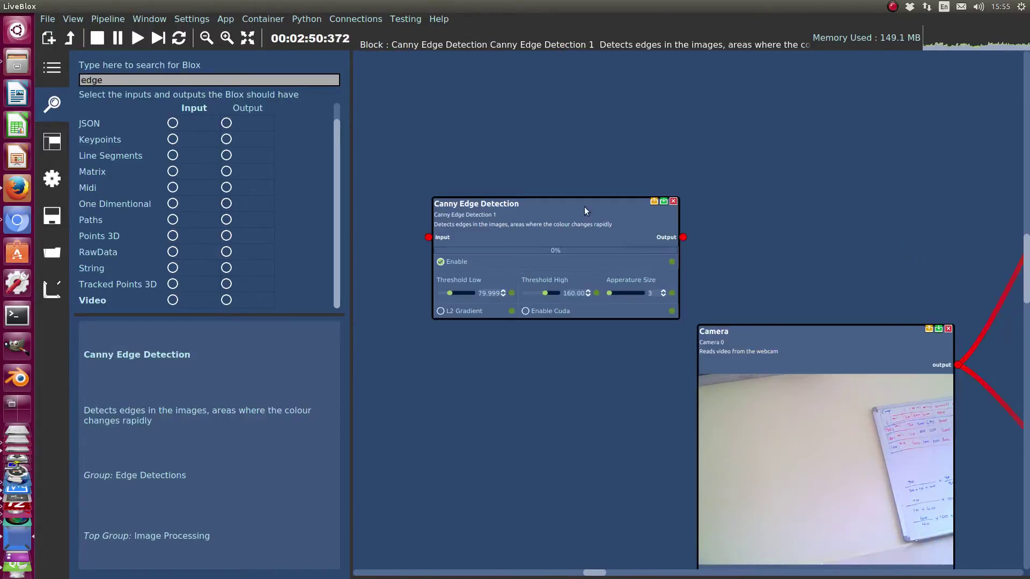
left_click(673, 201)
Step: Clear the "edge" search text and browse the full Blox list
left_click_drag(134, 80, 30, 74)
key("BackSpace")
scroll(189, 510, "down", 1)
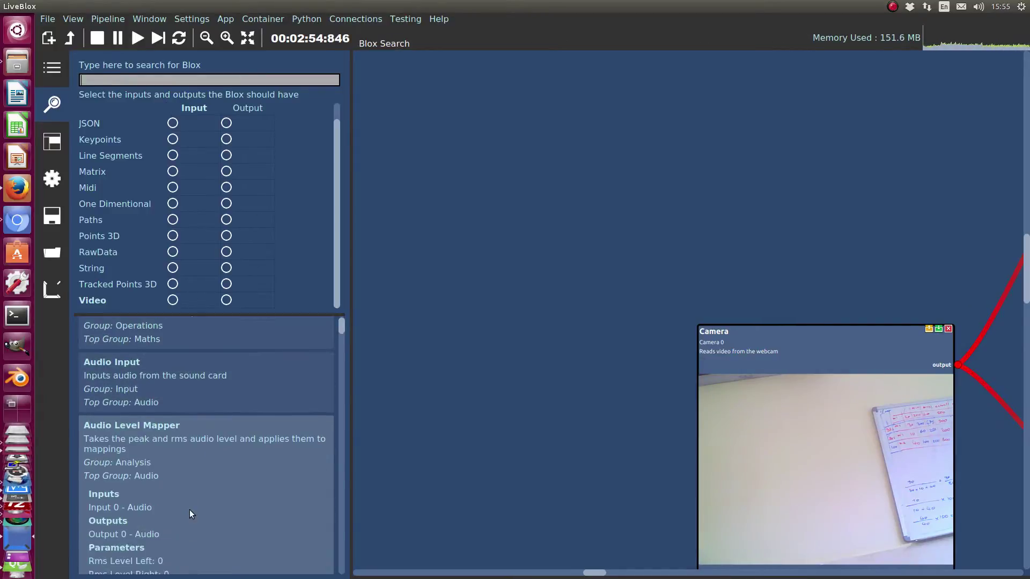
scroll(188, 509, "down", 10)
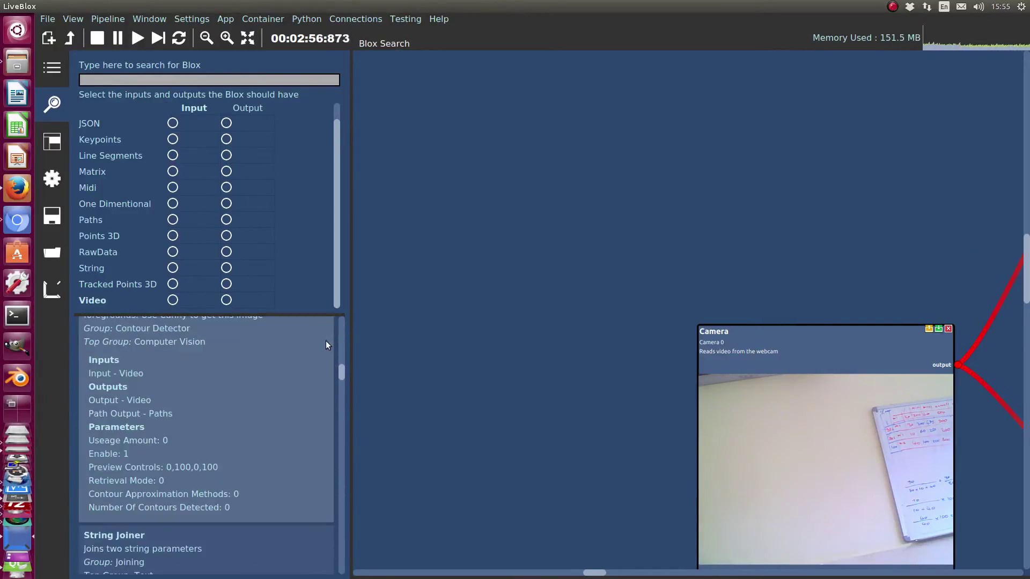
left_click_drag(339, 368, 360, 304)
Step: Show the layout editor, adjust the width of its side pane, and unlock the layout for editing
left_click_drag(353, 254, 381, 257)
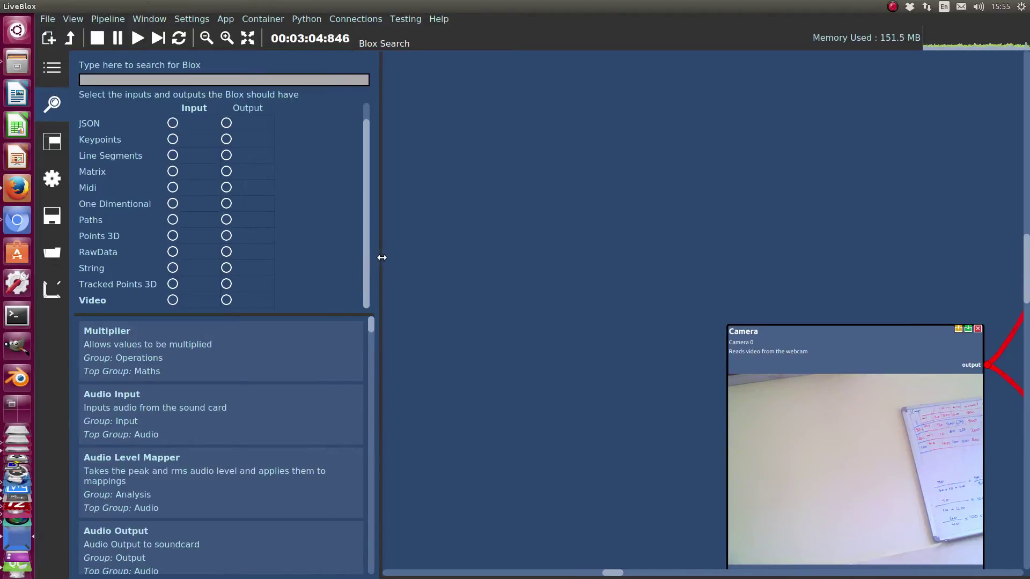
left_click(52, 141)
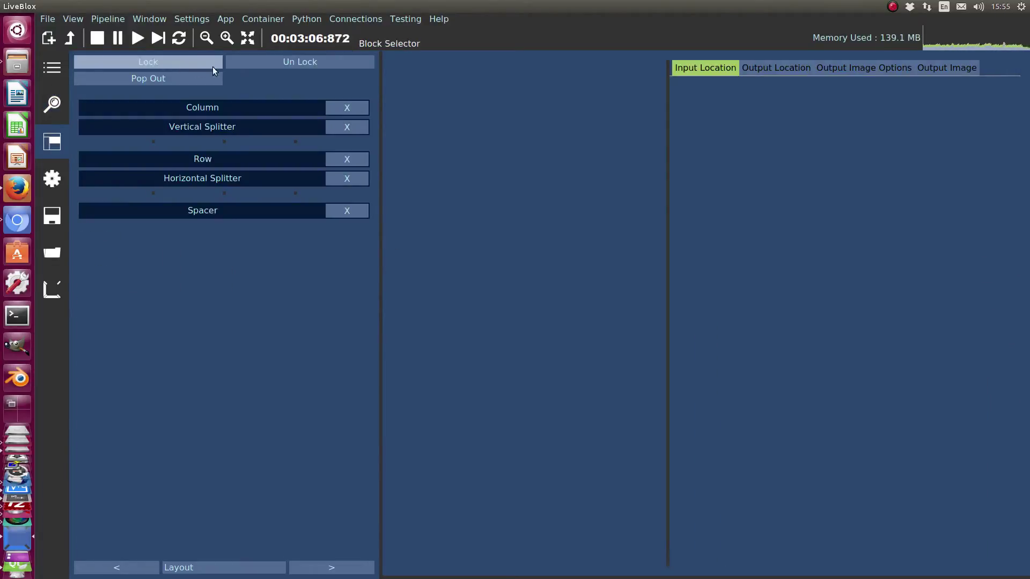
left_click_drag(381, 155, 346, 161)
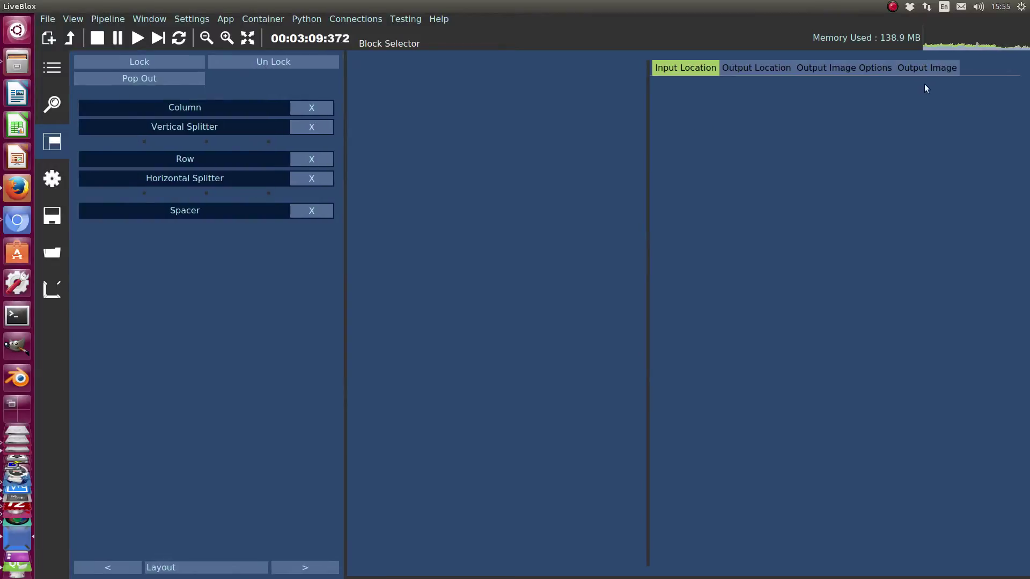
left_click(237, 60)
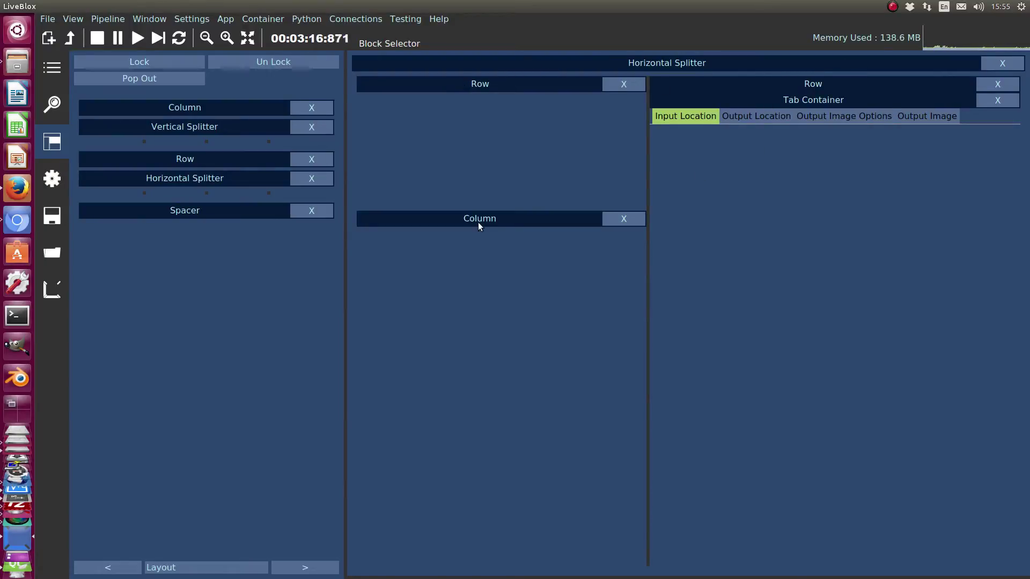
Step: Replace the existing Horizontal Splitter layout with a single Row, and add and remove a Vertical Splitter inside it
left_click(1002, 63)
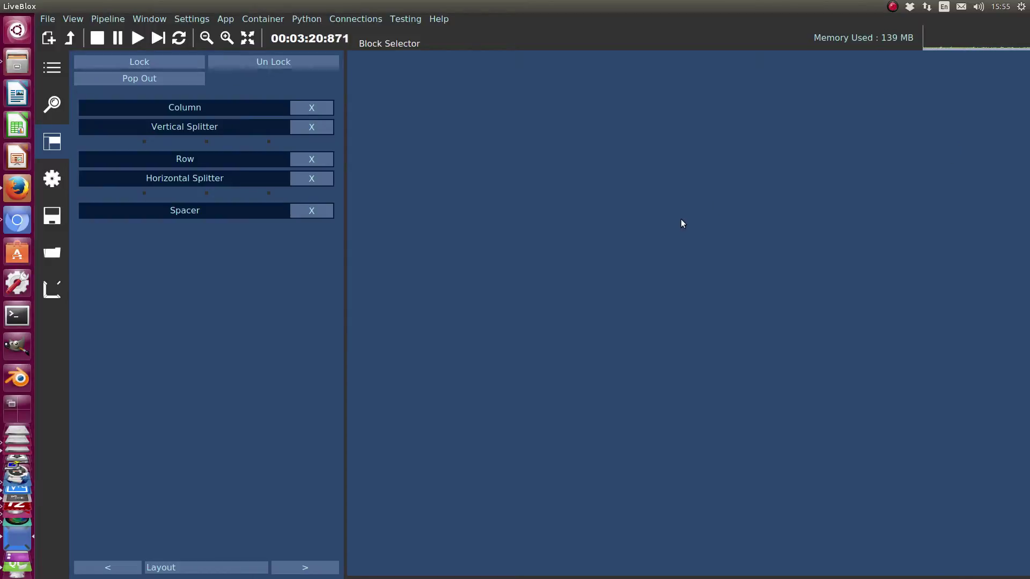
left_click_drag(179, 162, 652, 191)
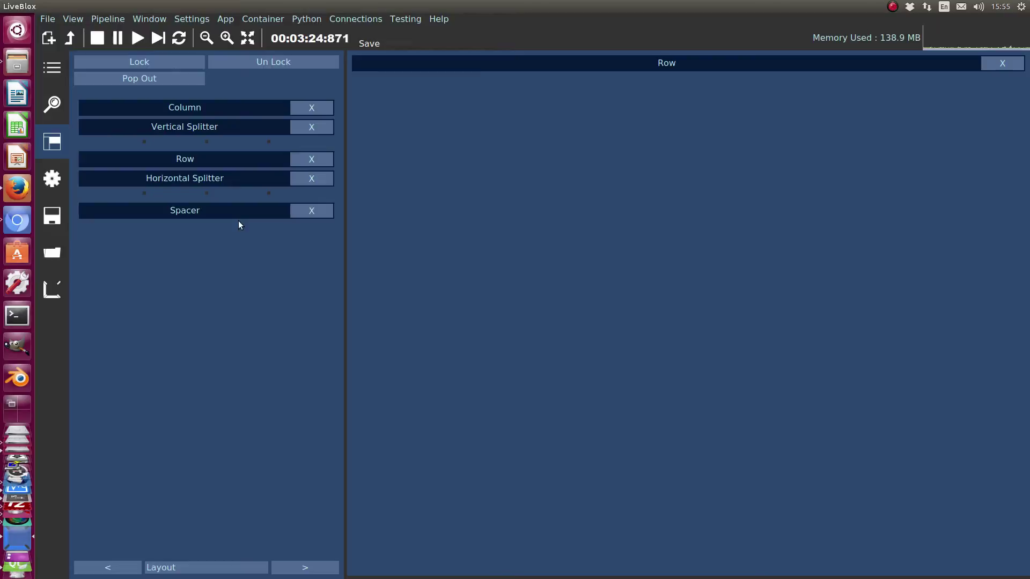
left_click_drag(192, 129, 595, 195)
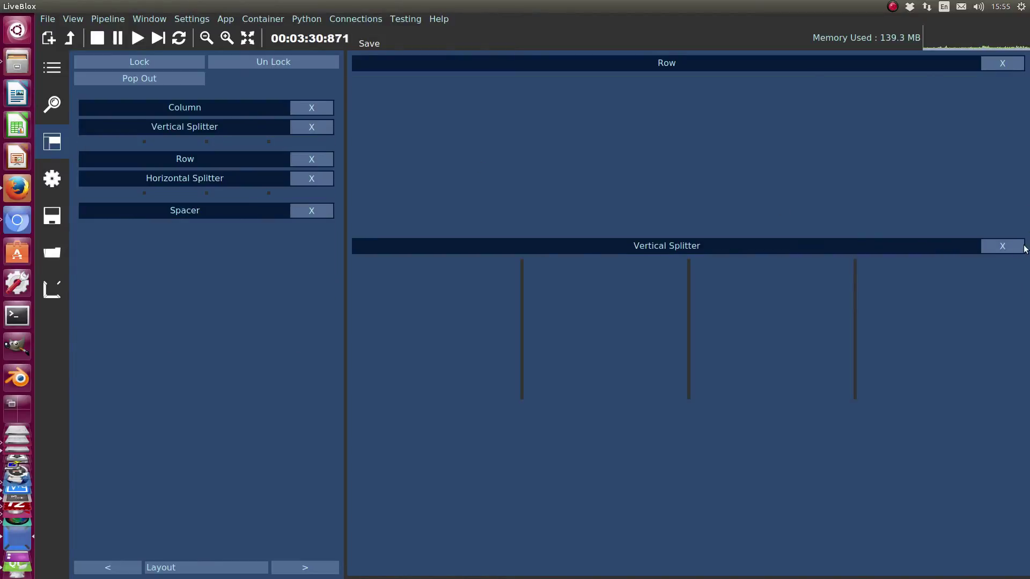
left_click(1002, 246)
Step: Nest a second Row containing a Column and a Horizontal Splitter inside the first Row, and remove the nested elements
left_click_drag(210, 160, 575, 210)
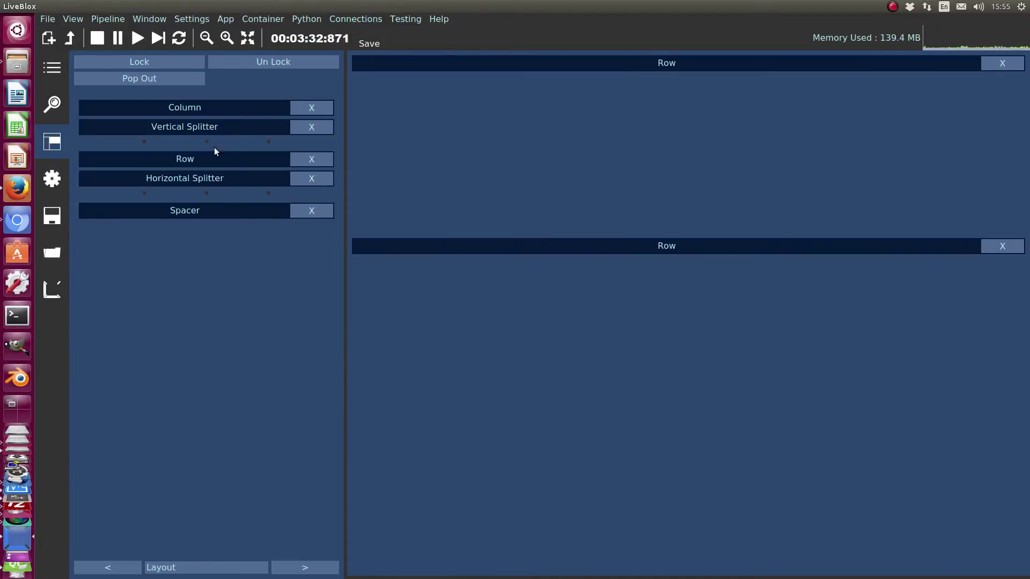
left_click_drag(179, 182, 177, 211)
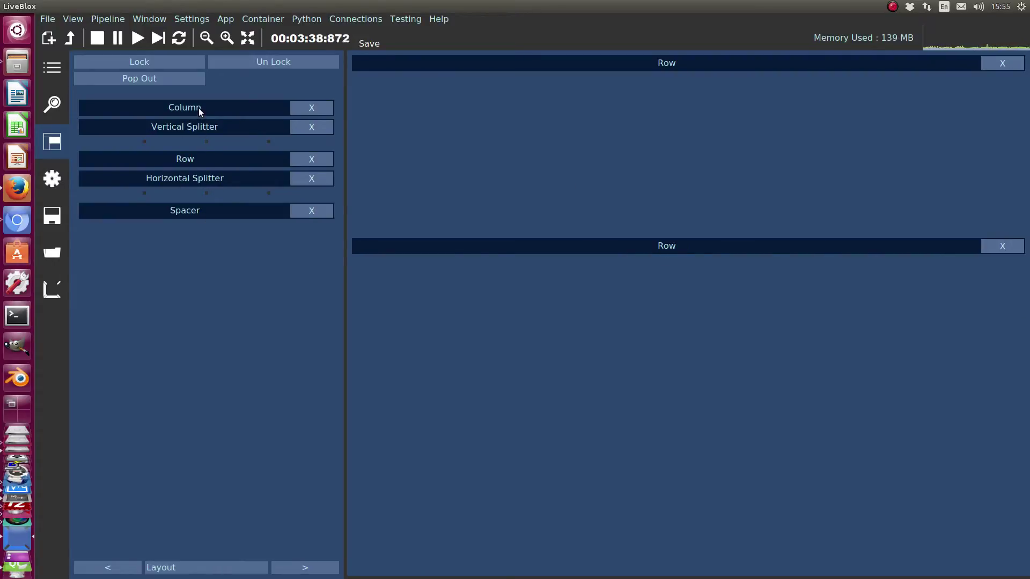
left_click_drag(199, 111, 692, 299)
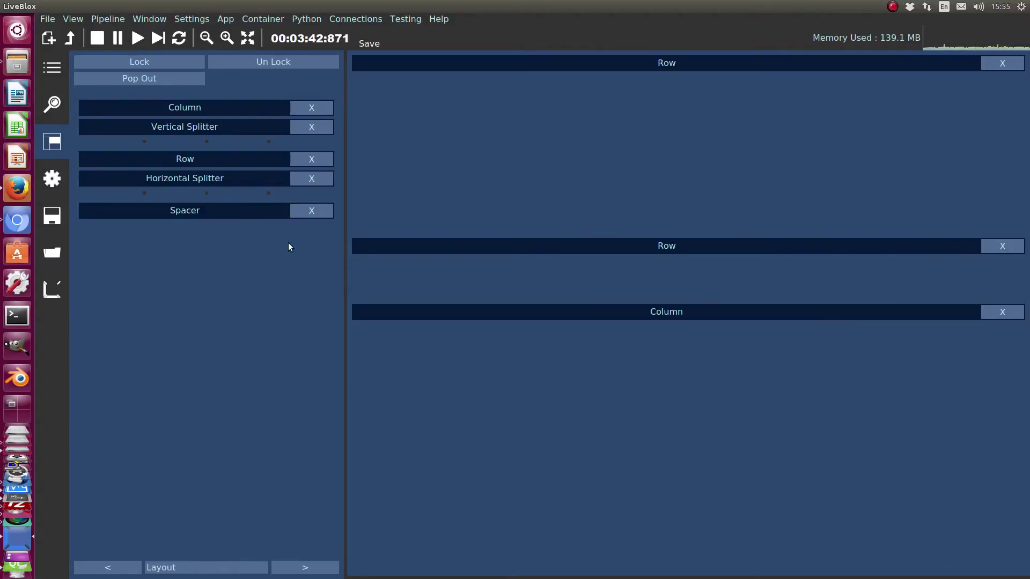
left_click_drag(241, 174, 713, 325)
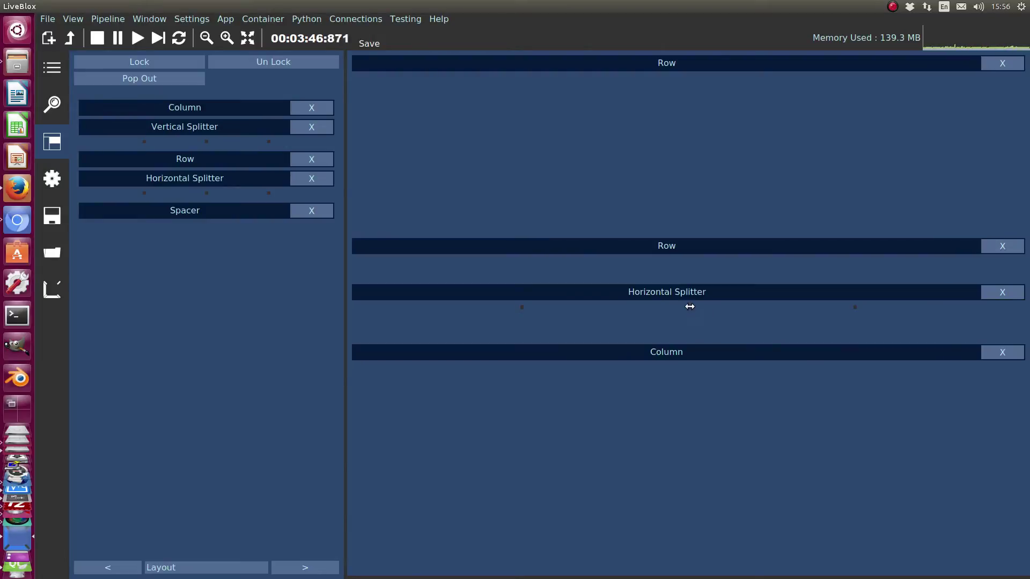
left_click(995, 294)
left_click(996, 245)
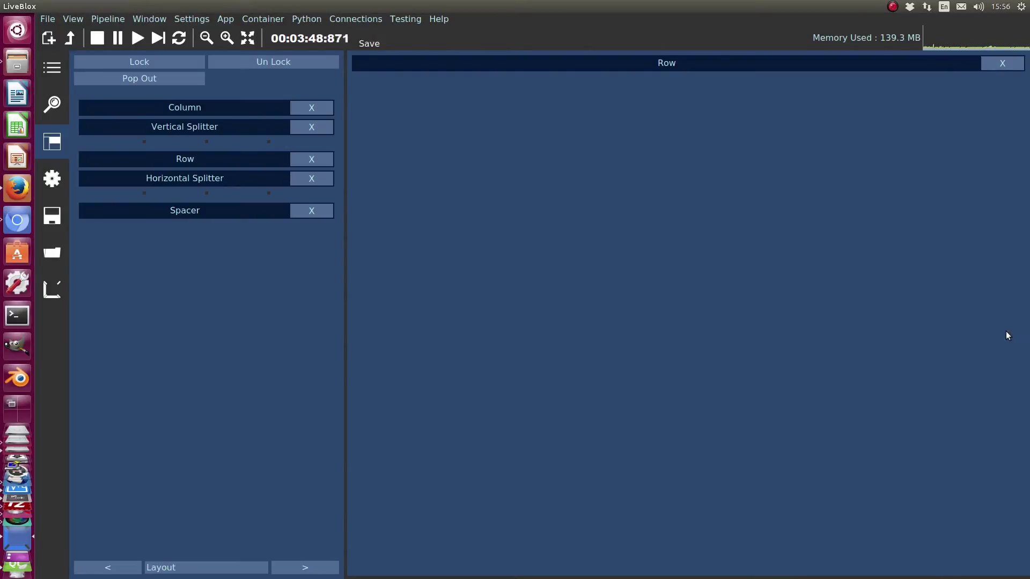
Step: Return to the layout editor after checking the Blox list, and show the Ripple 1 controls as the available layout elements
left_click(52, 67)
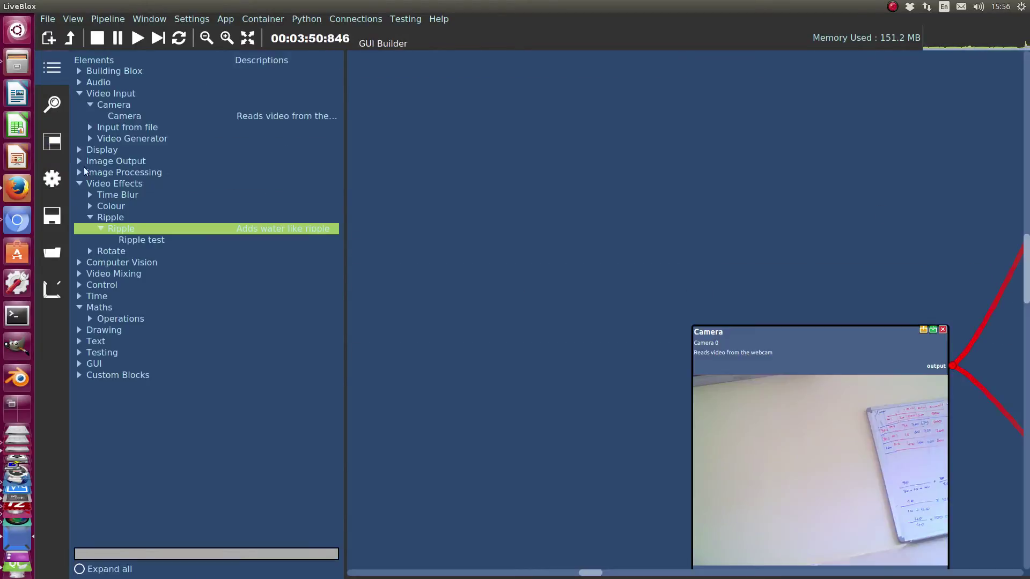
left_click(55, 151)
left_click(239, 567)
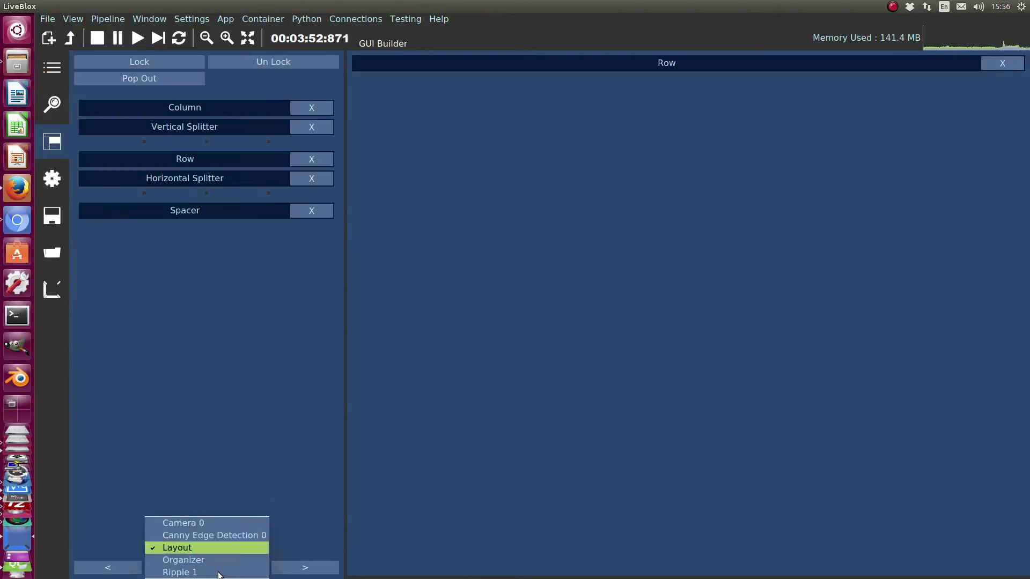
left_click(246, 462)
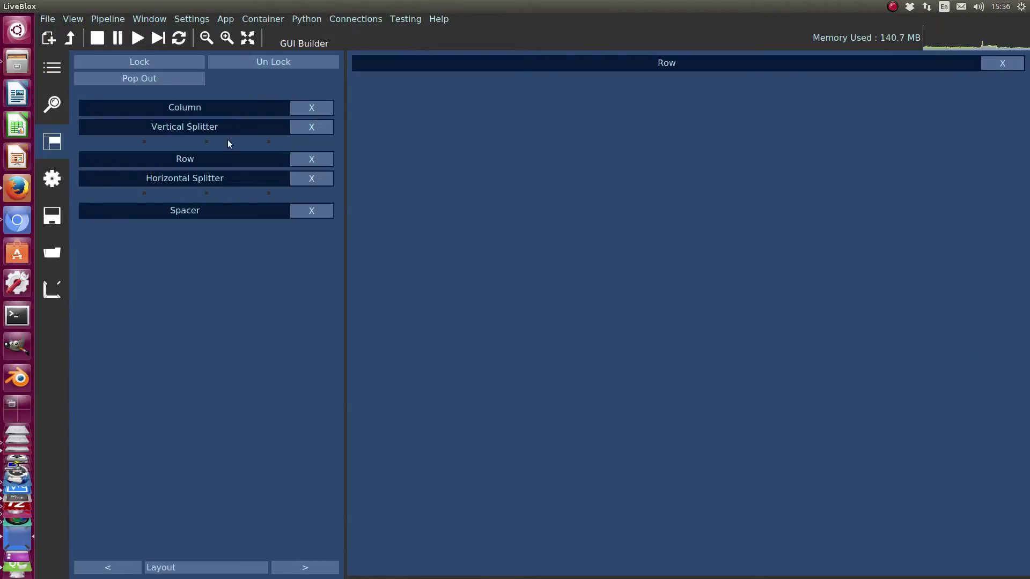
left_click(226, 569)
left_click(214, 572)
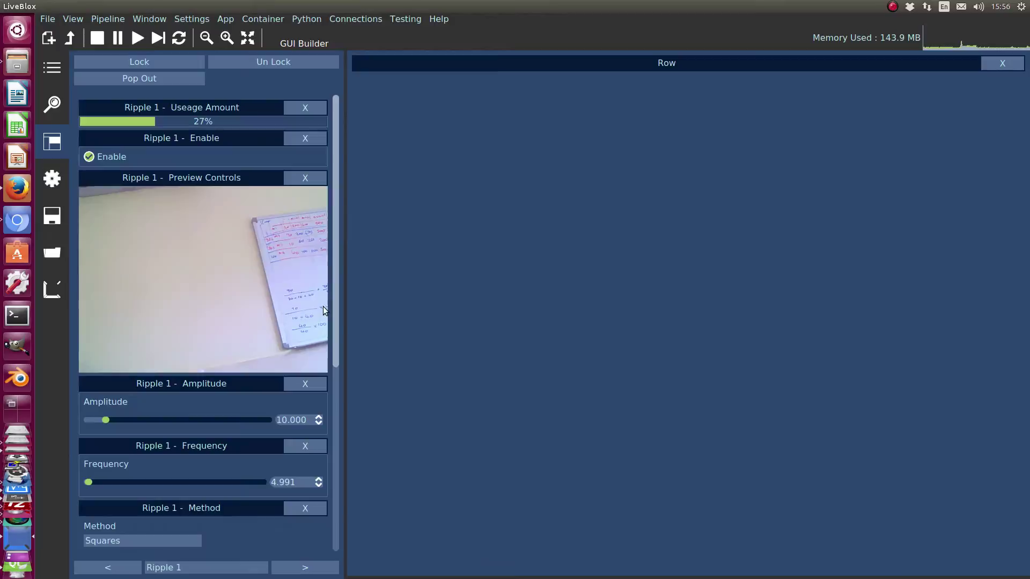
Step: Place the Ripple 1 Amplitude, Frequency and Method controls in the Row, with a second Frequency control above Amplitude
left_click_drag(217, 398, 619, 264)
left_click_drag(272, 444, 649, 550)
left_click_drag(170, 509, 563, 552)
left_click_drag(182, 445, 567, 86)
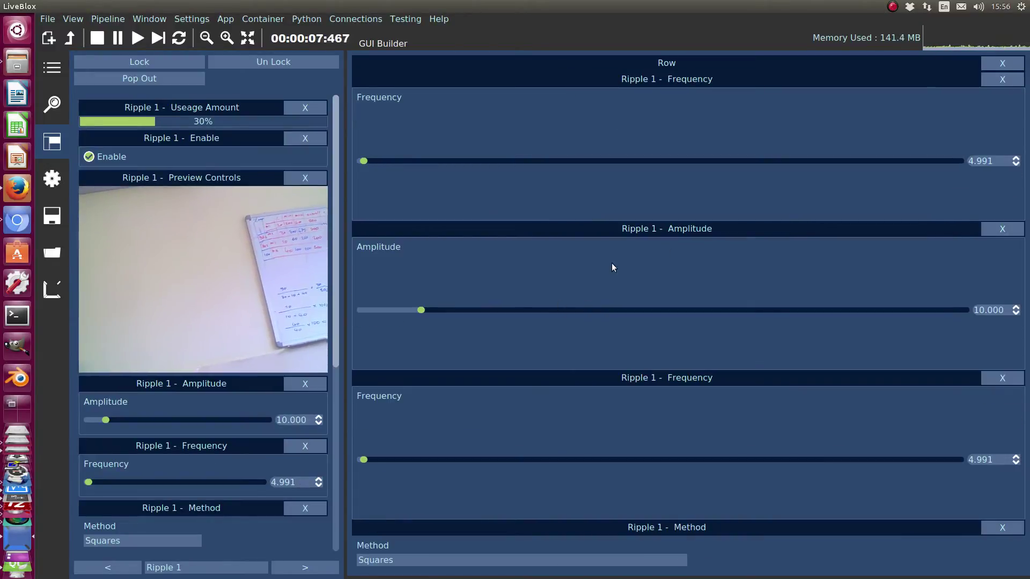
Step: Lock the layout, pop it out into its own window, and move and enlarge that window over the empty layout area
left_click(168, 66)
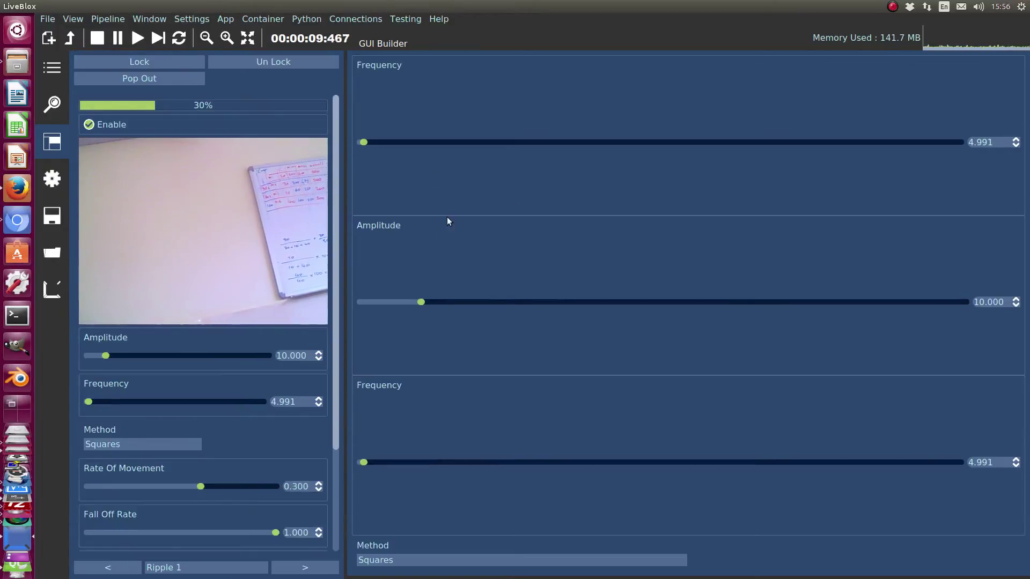
mouse_move(345, 320)
left_mouse_down()
mouse_move(249, 327)
mouse_move(494, 328)
mouse_move(361, 328)
left_mouse_up()
left_click(199, 80)
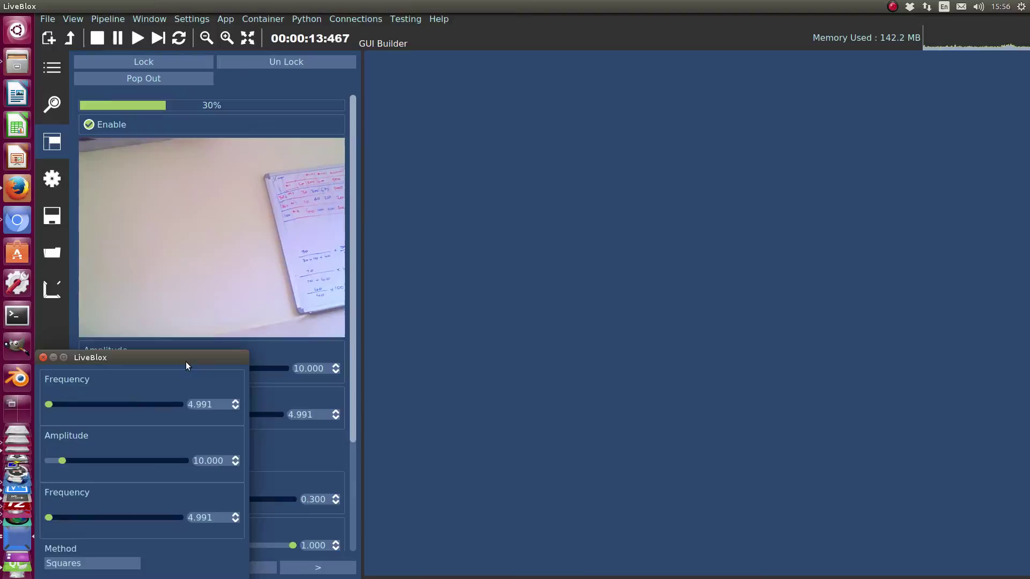
left_click_drag(186, 362, 610, 178)
left_click_drag(687, 413, 781, 430)
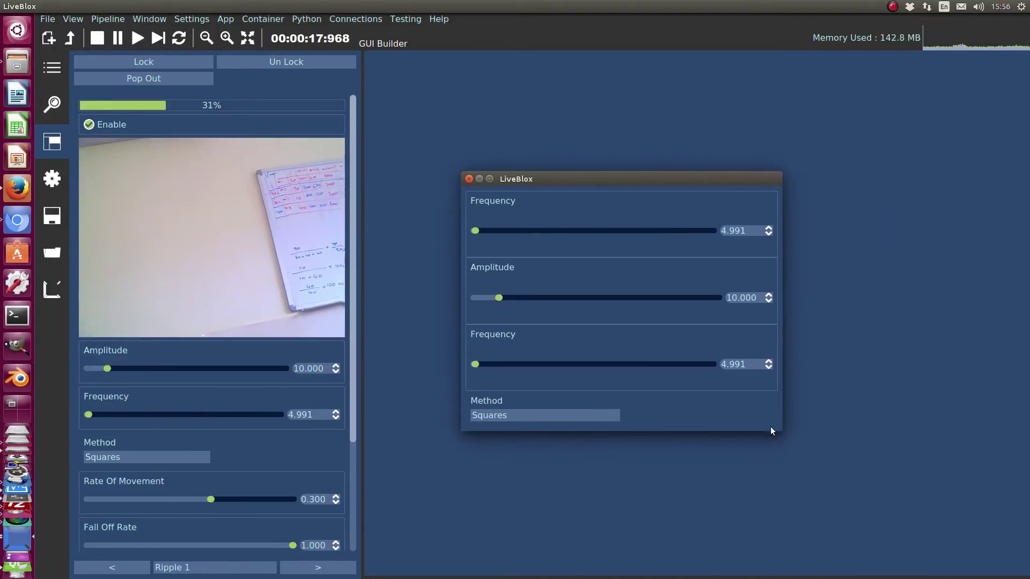
Step: Return the popped-out layout to the editor, unlock it, and add the Ripple 1 Preview Controls above the first Frequency control
left_click(184, 78)
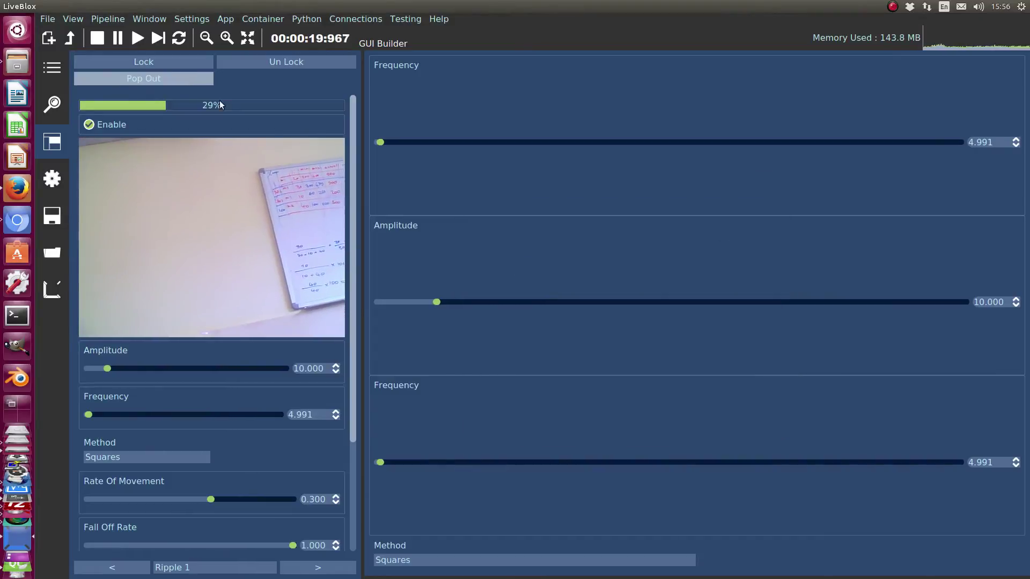
left_click(269, 63)
left_click_drag(189, 185, 641, 97)
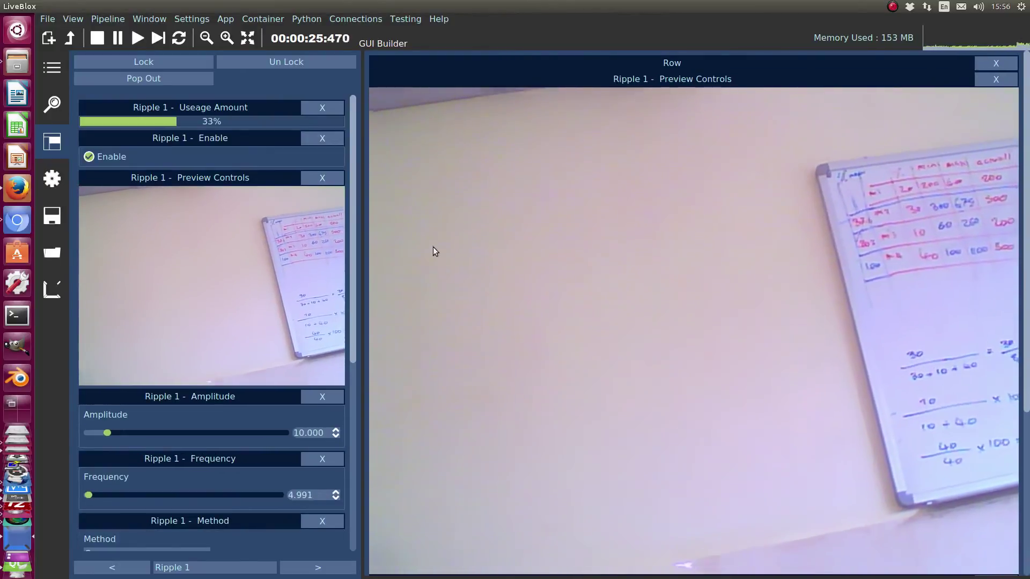
Step: Lock the layout, pop it out again, and resize and reposition the window so the preview and all controls are visible
left_click(158, 62)
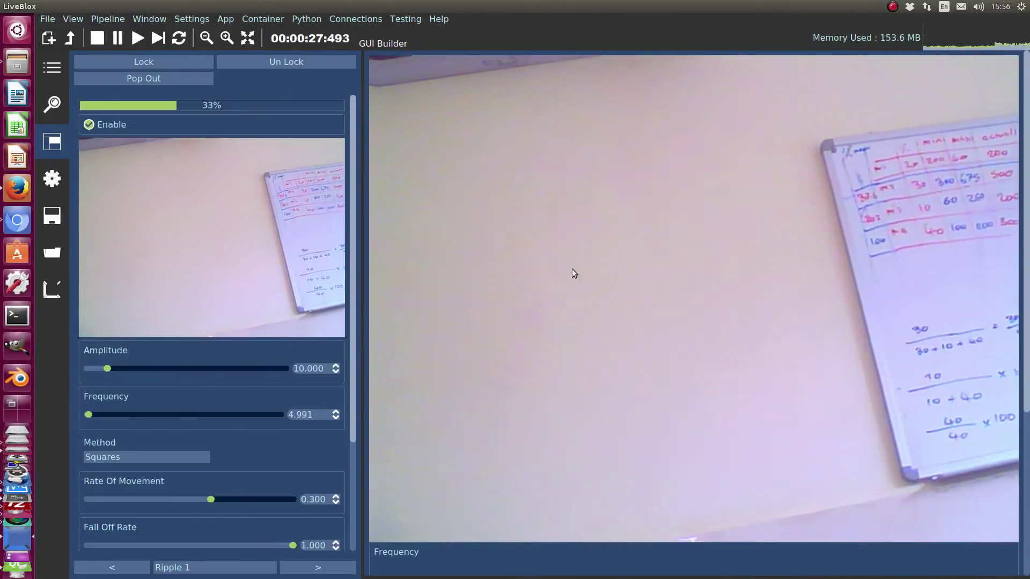
left_click(144, 78)
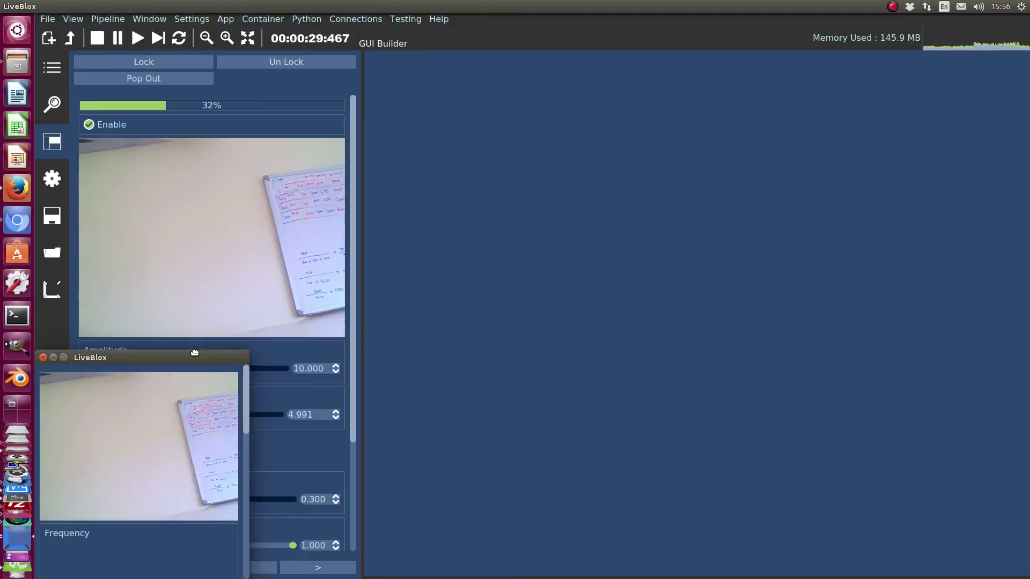
left_click_drag(195, 352, 457, 129)
left_click_drag(511, 351, 556, 504)
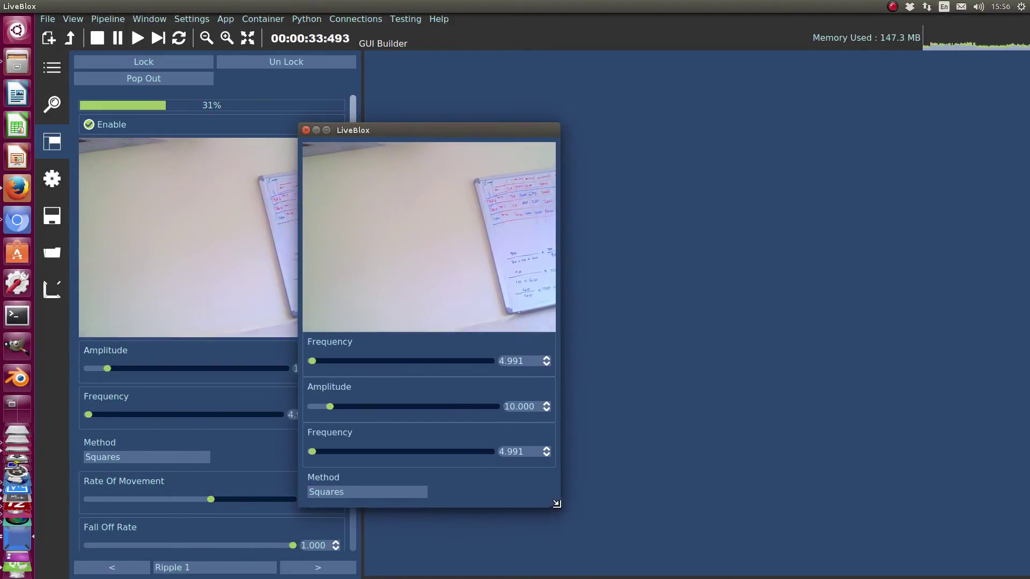
left_click_drag(458, 133, 684, 93)
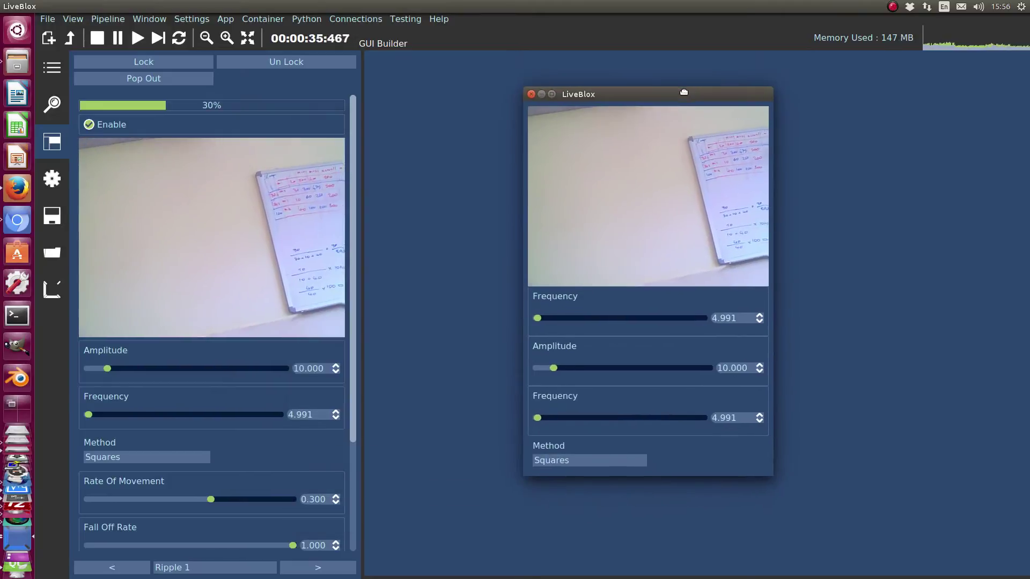
Step: Set the Ripple Frequency to about 275.641 and the Amplitude to about 52.795 in the popped-out window
left_click_drag(537, 318, 578, 328)
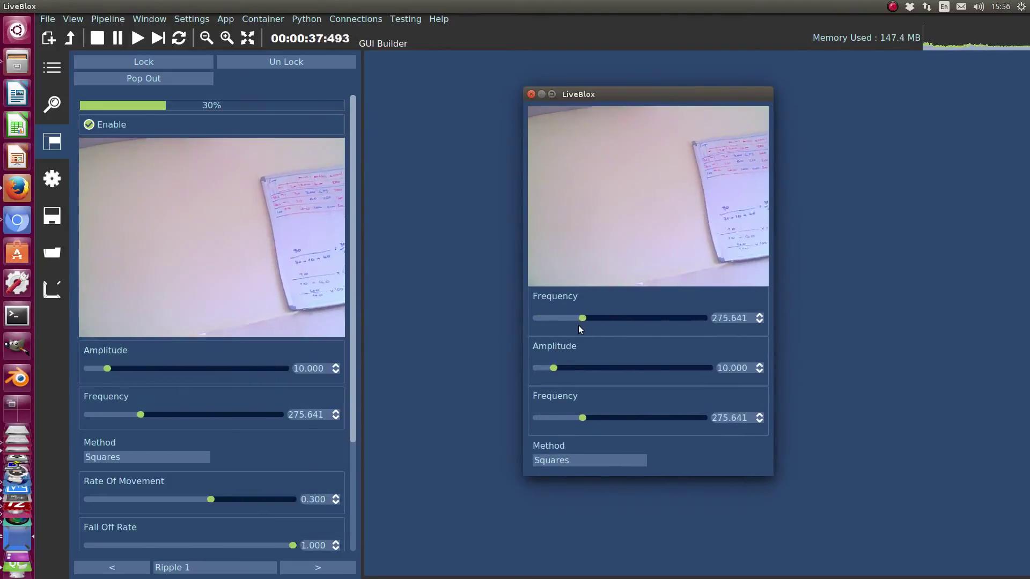
left_click_drag(552, 369, 617, 373)
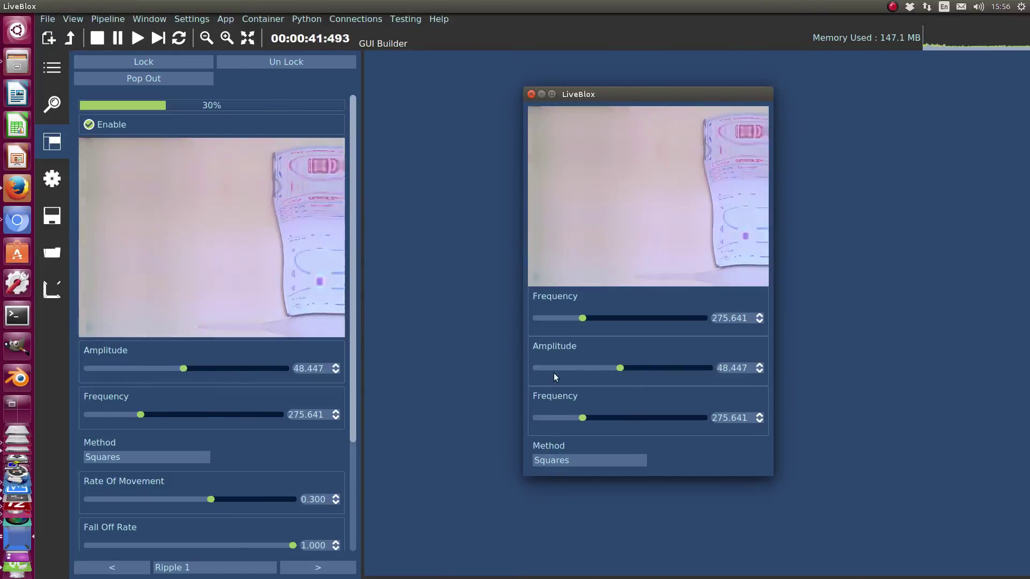
left_click_drag(554, 372, 628, 368)
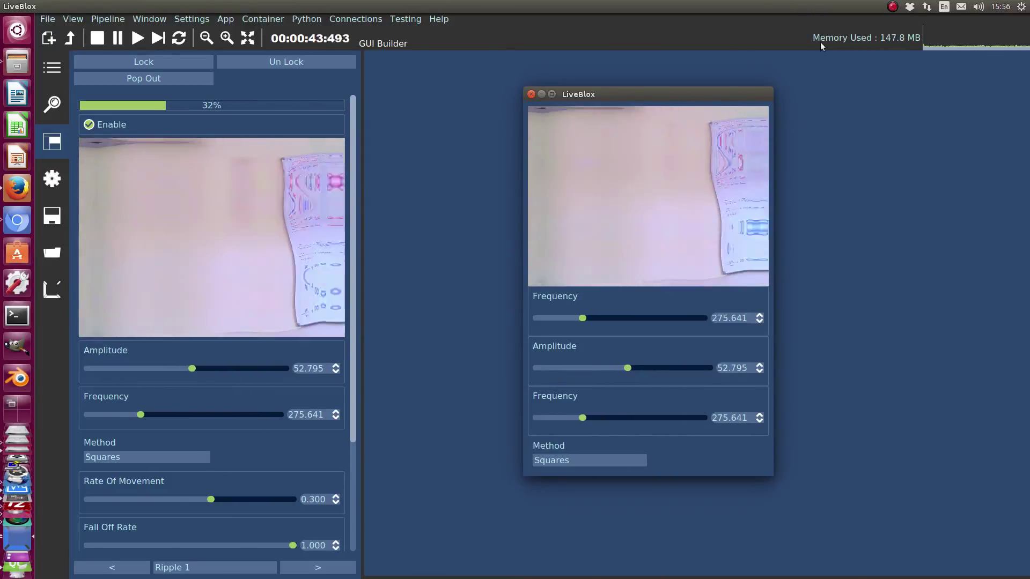
Step: Show the pipeline with the Blox list, and move the popped-out Ripple window beside the Camera block to compare the previews
left_click(51, 102)
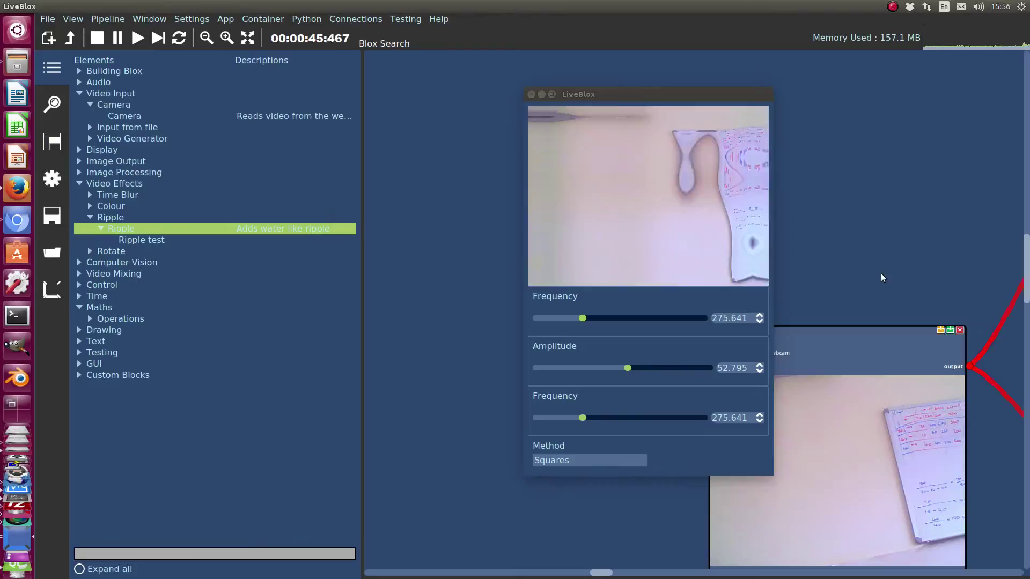
left_click_drag(880, 272, 333, 112)
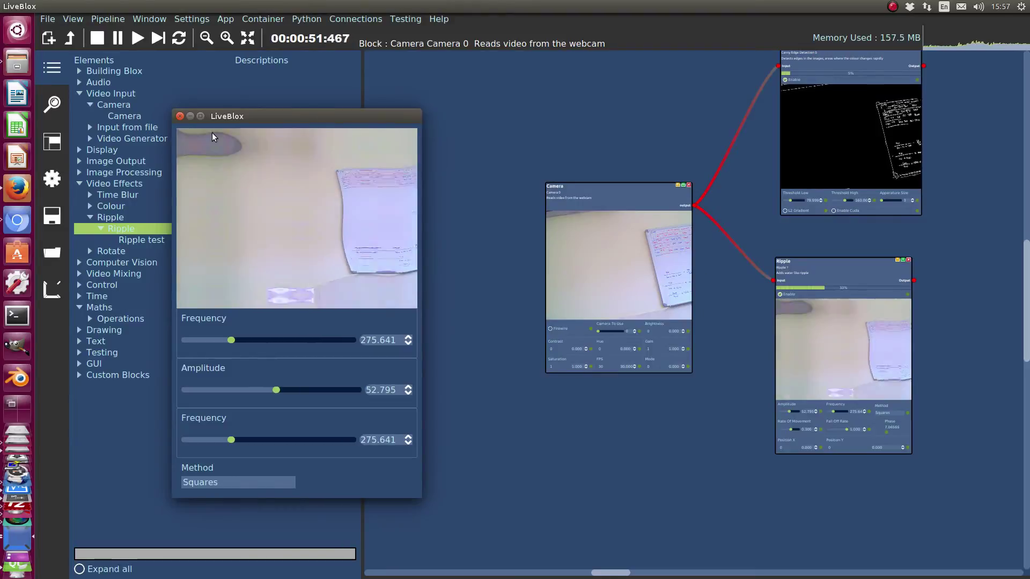
left_click_drag(211, 115, 281, 109)
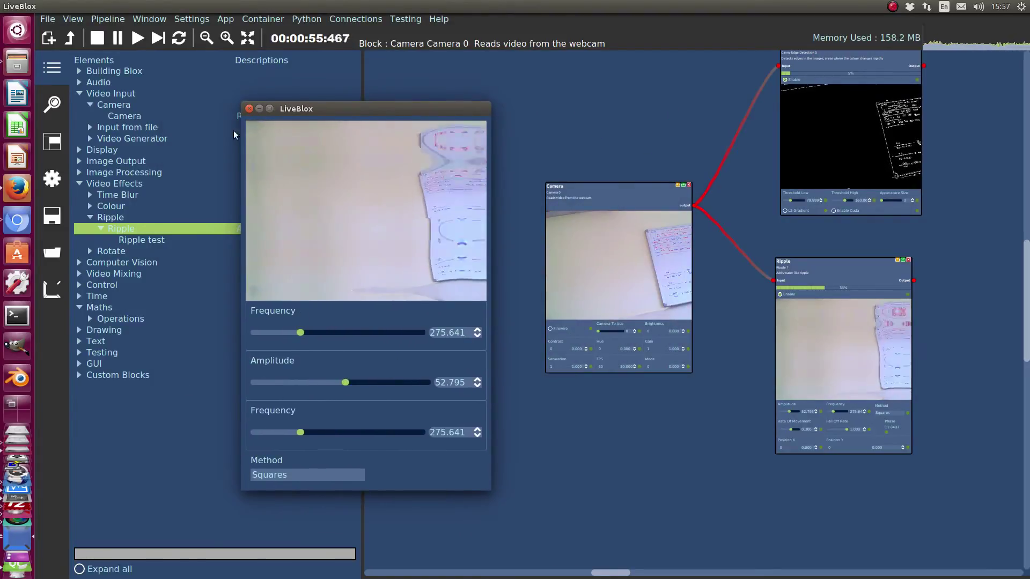
Step: Return to the layout editor and close the popped-out Ripple window
left_click(53, 105)
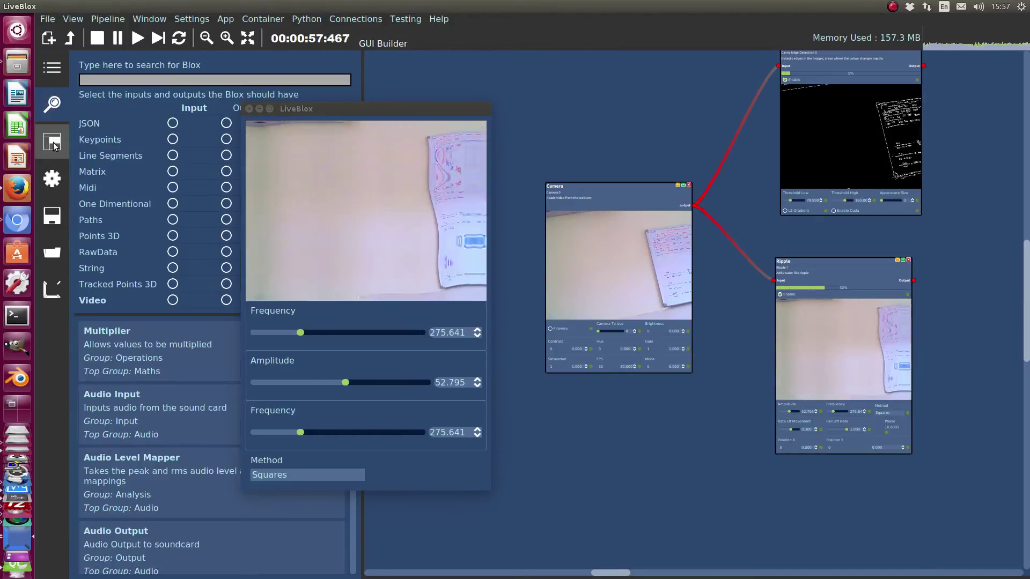
left_click(53, 142)
left_click(249, 108)
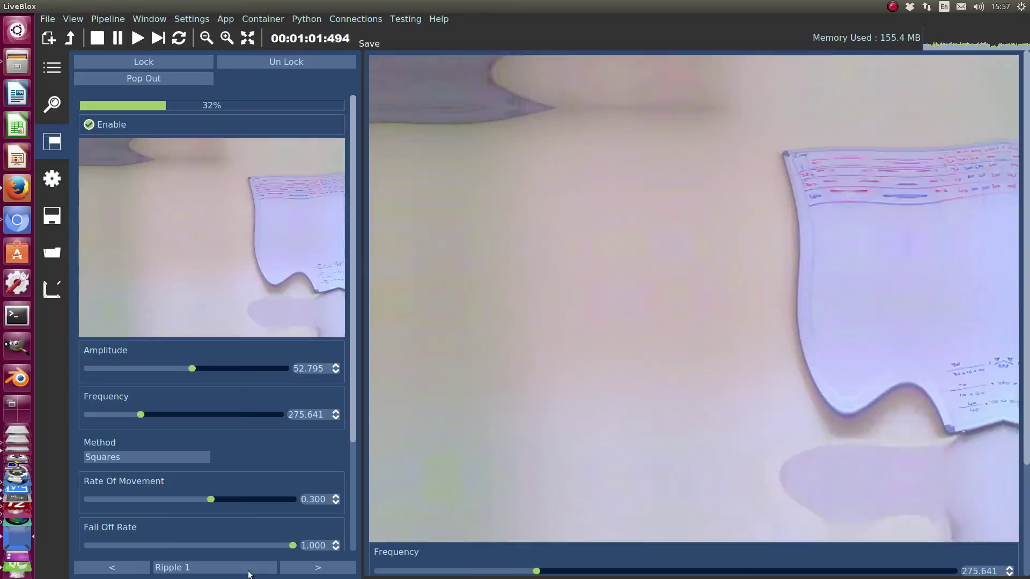
Step: Cycle through the layout element groups to Organizer, which offers the Tab Container and Tool Box
left_click(305, 566)
left_click(311, 567)
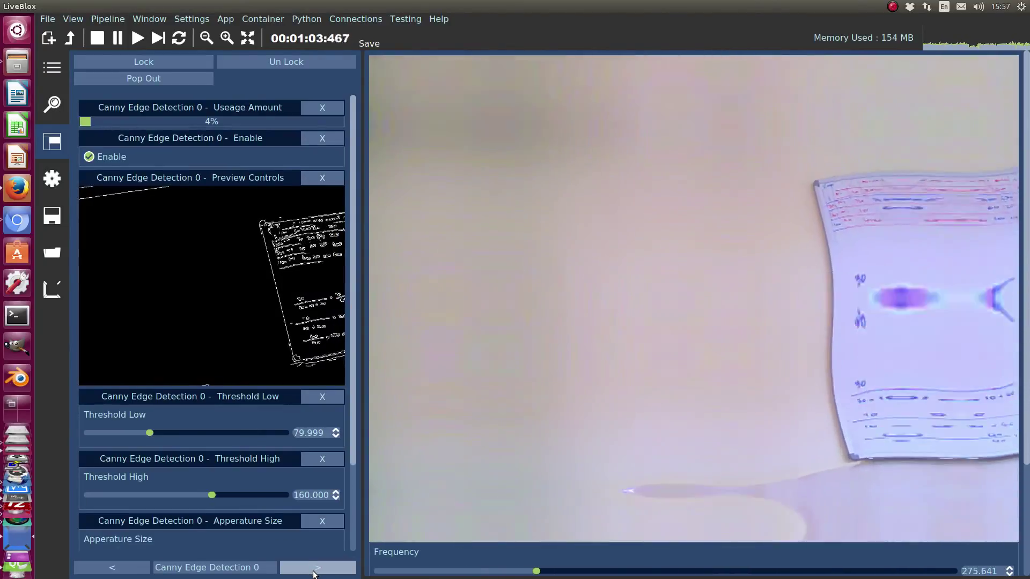
left_click(313, 568)
left_click(314, 569)
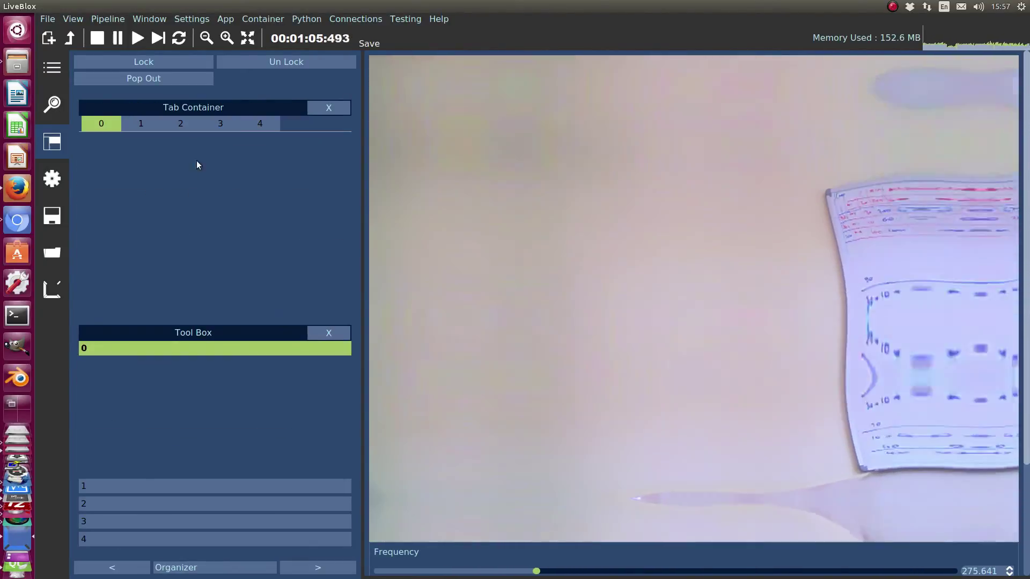
left_click_drag(189, 107, 212, 107)
Step: Unlock the layout, delete the Row with its Ripple controls, and place a Tab Container in the empty area
left_click(274, 65)
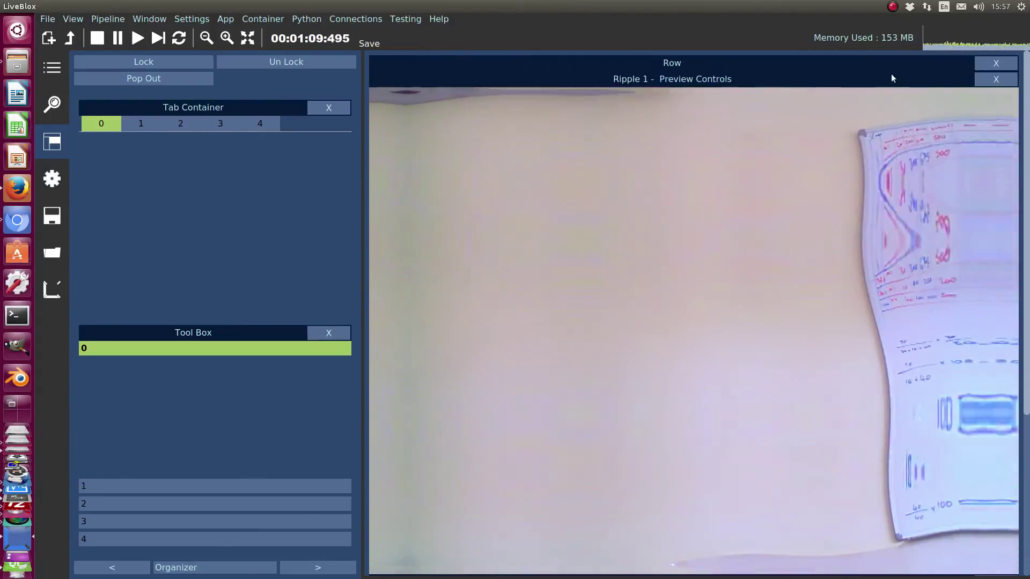
left_click(995, 67)
left_click_drag(162, 121, 556, 177)
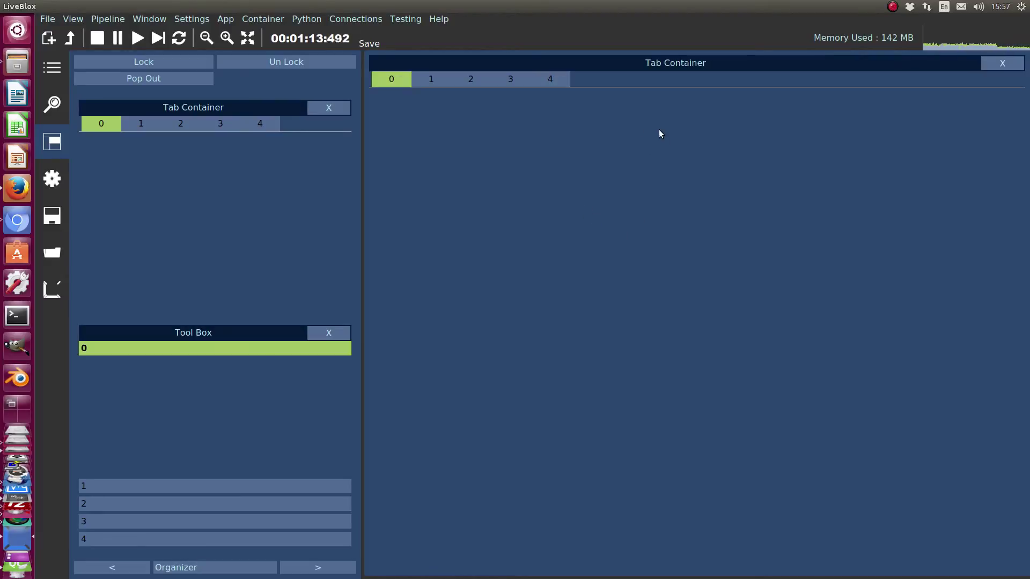
Step: Reduce the Tab Container to two tabs and rename the first one "Tab 1"
left_click(655, 63)
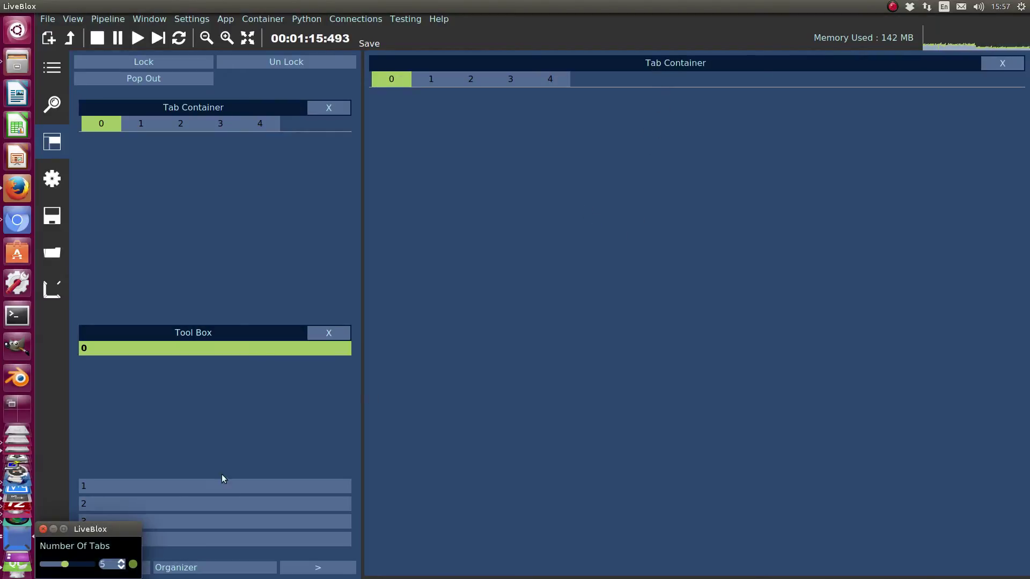
left_click_drag(109, 531, 593, 227)
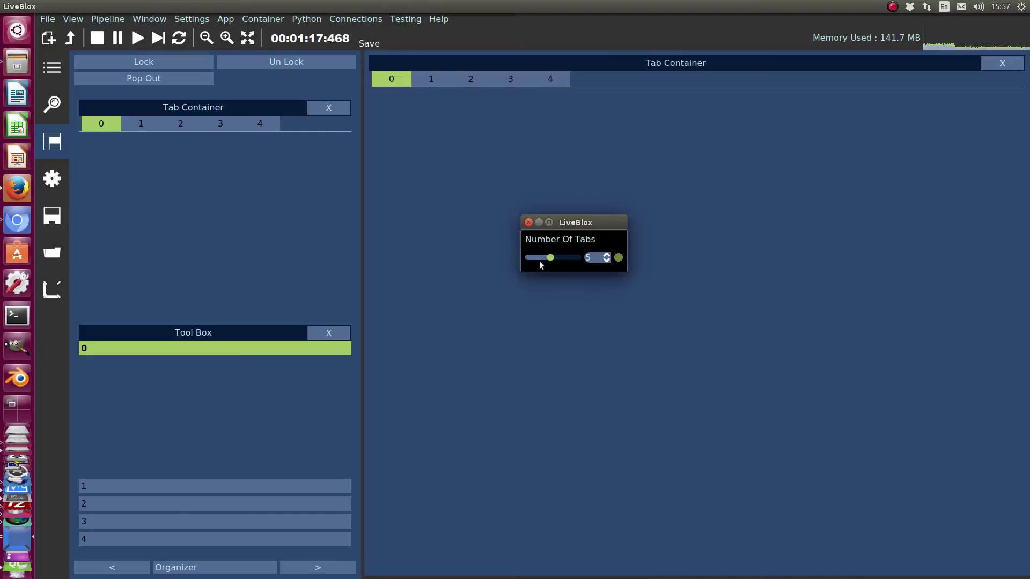
left_click(528, 223)
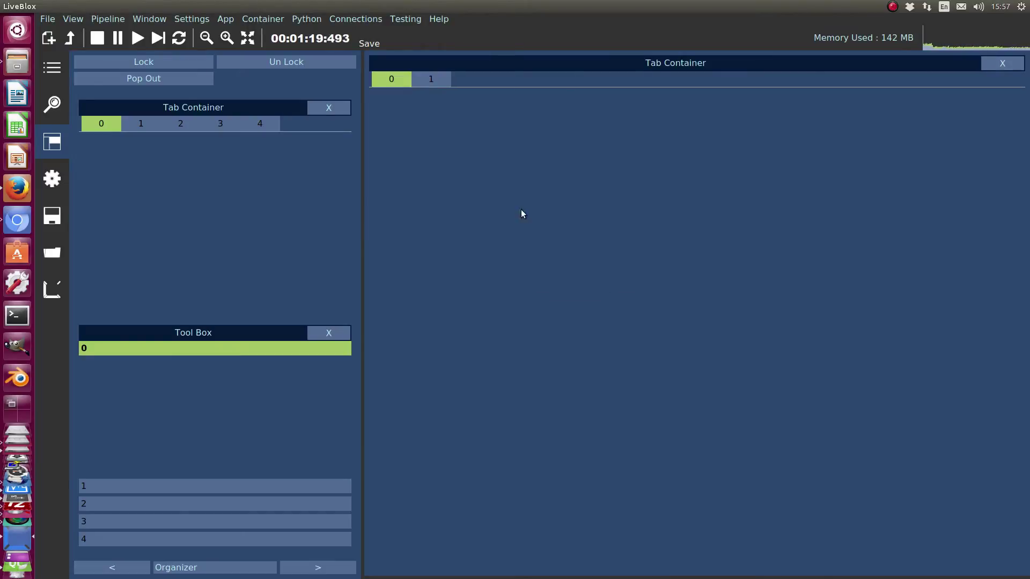
double_click(391, 81)
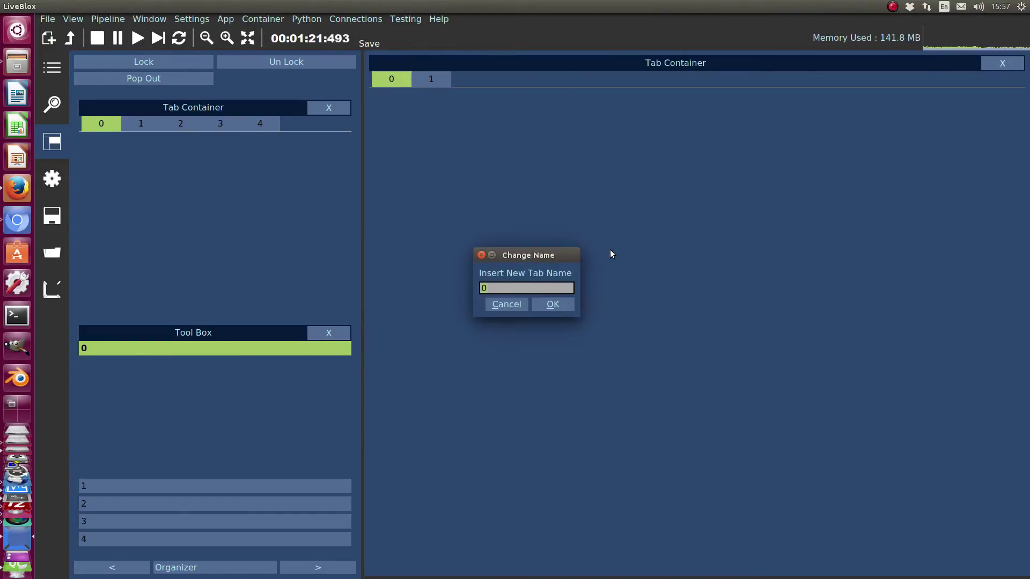
type("Tab 1")
key("Return")
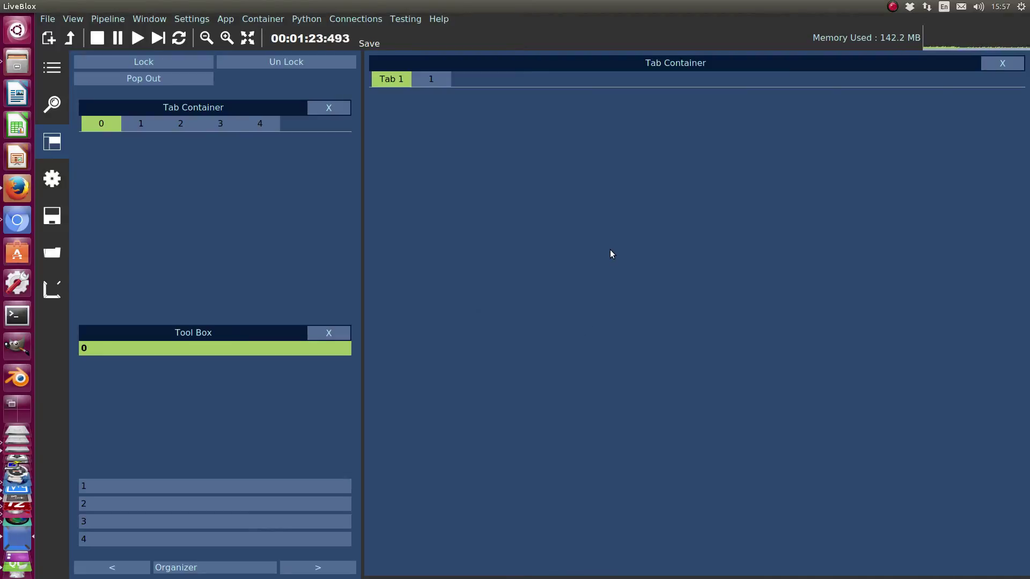
Step: Switch to the Layout elements and place one in each tab of the Tab Container, with a Row in Tab 1
left_click(224, 566)
left_click(185, 547)
left_click_drag(198, 187, 564, 260)
left_click(440, 79)
left_click_drag(186, 173, 483, 199)
left_click(392, 80)
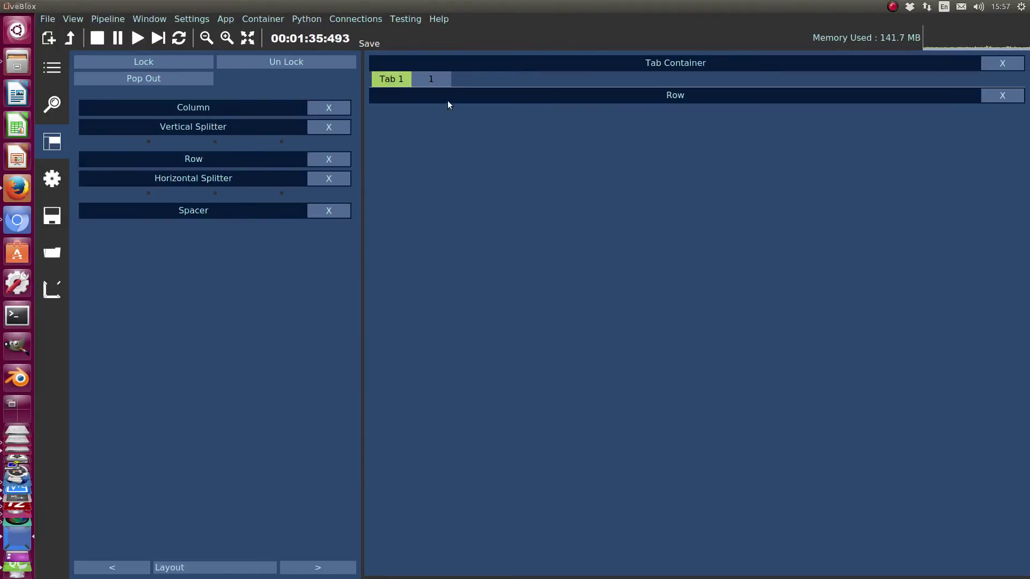
Step: Add a Horizontal Splitter to the Row in Tab 1, set it to 2 vertical splits, and raise its divider slightly
left_click(432, 79)
left_click_drag(213, 170, 467, 246)
left_click_drag(232, 177, 608, 201)
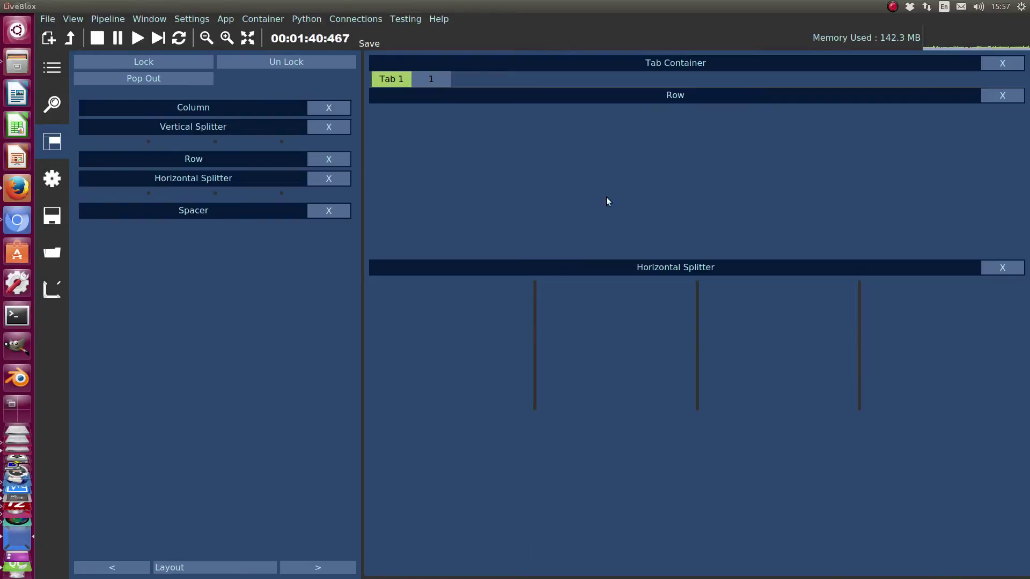
left_click(677, 271)
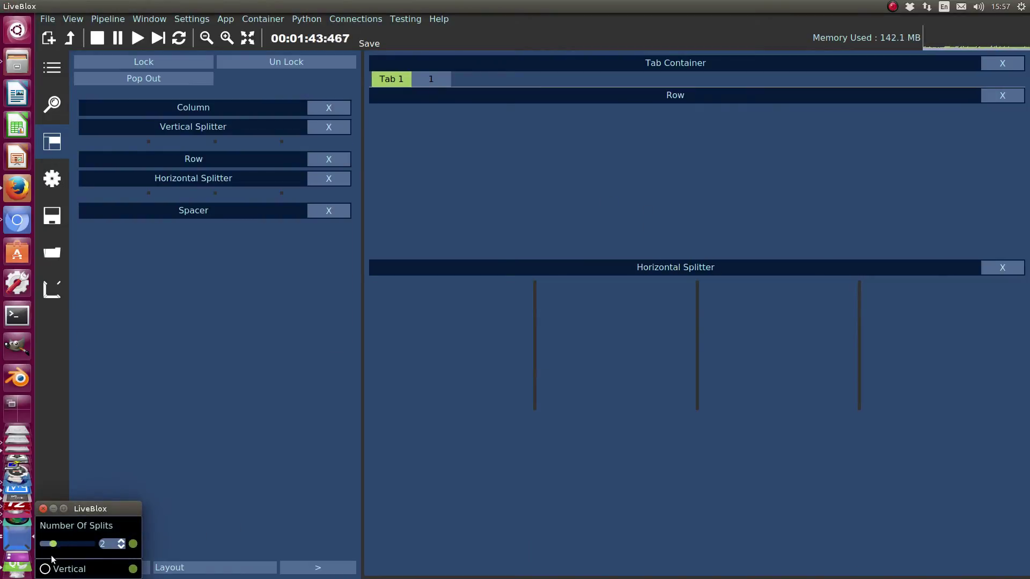
left_click(44, 509)
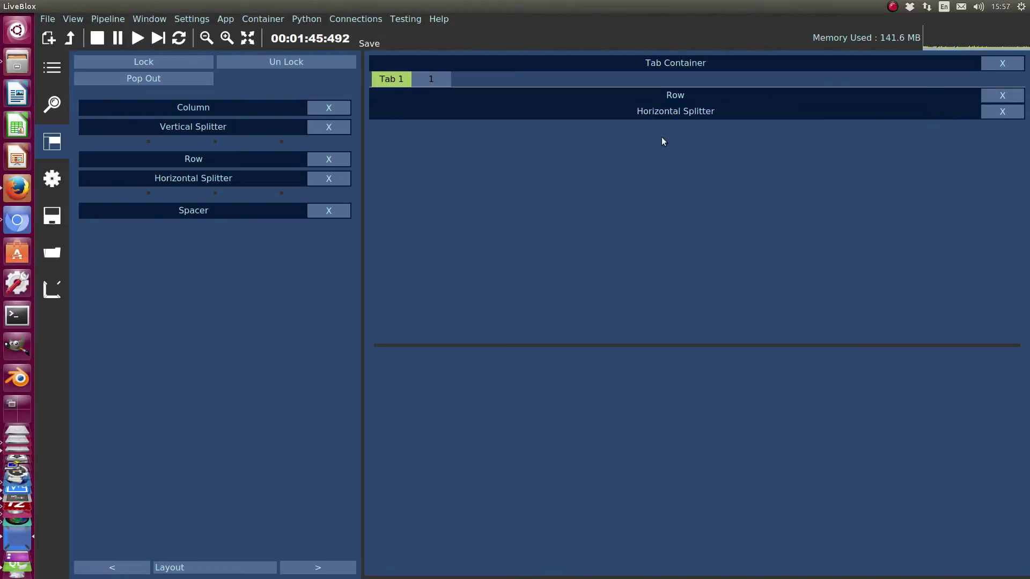
left_click_drag(686, 344, 664, 328)
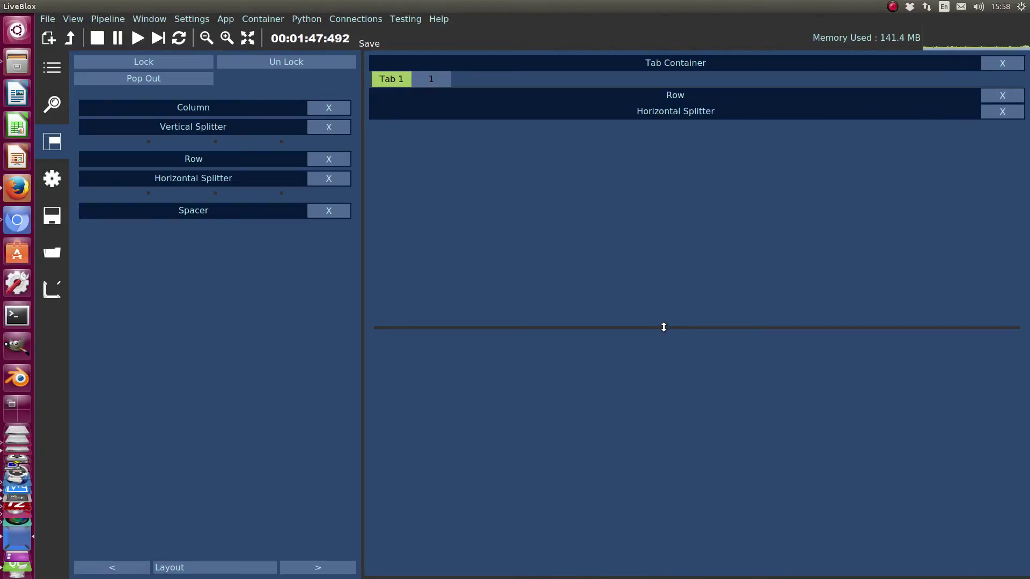
Step: Place Camera 0's Preview Controls in the splitter and its Brightness control in the Row above the splitter
left_click(222, 569)
left_click(225, 523)
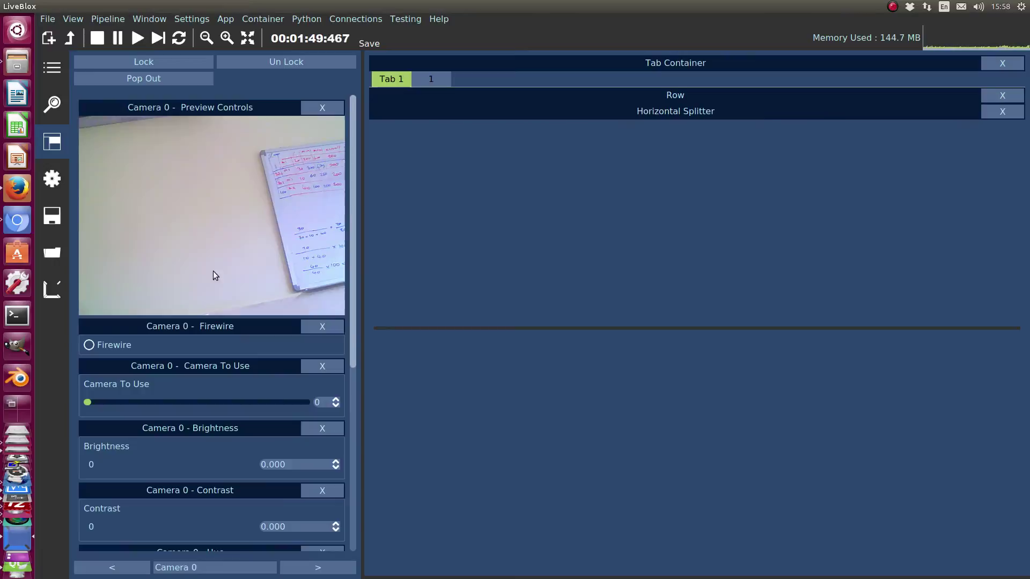
left_click_drag(208, 111, 612, 225)
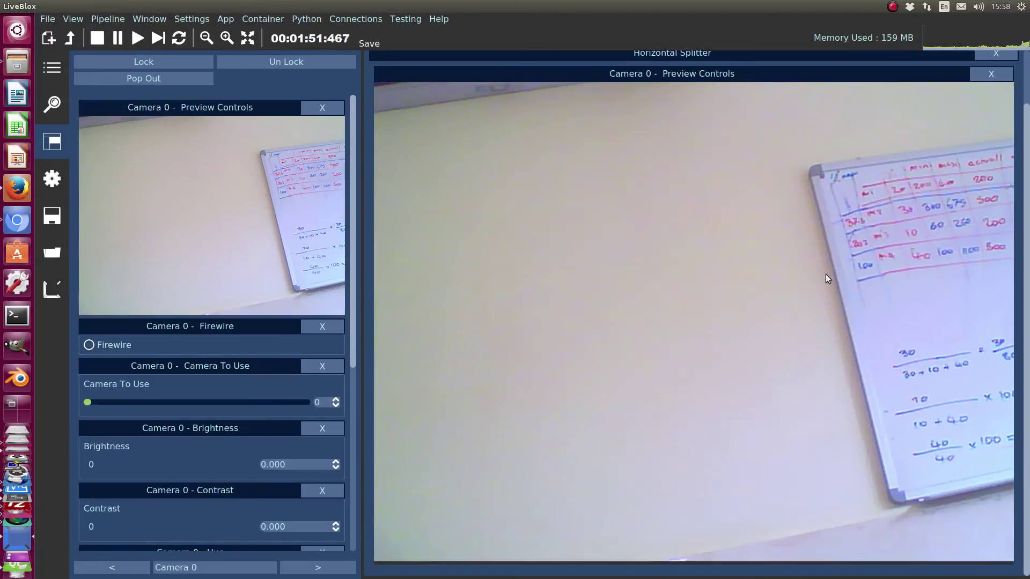
left_click_drag(191, 433, 655, 506)
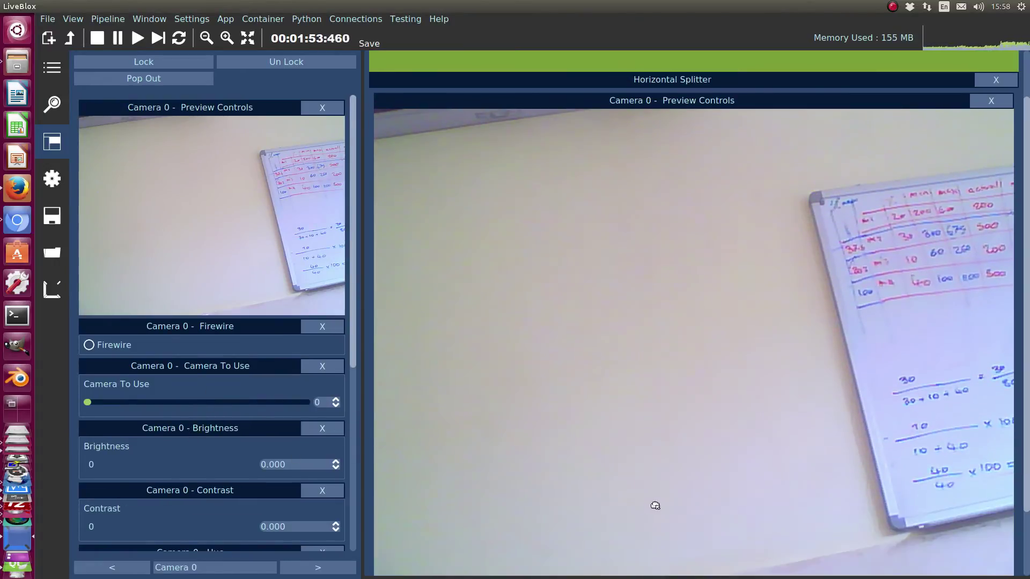
left_click_drag(570, 52, 578, 134)
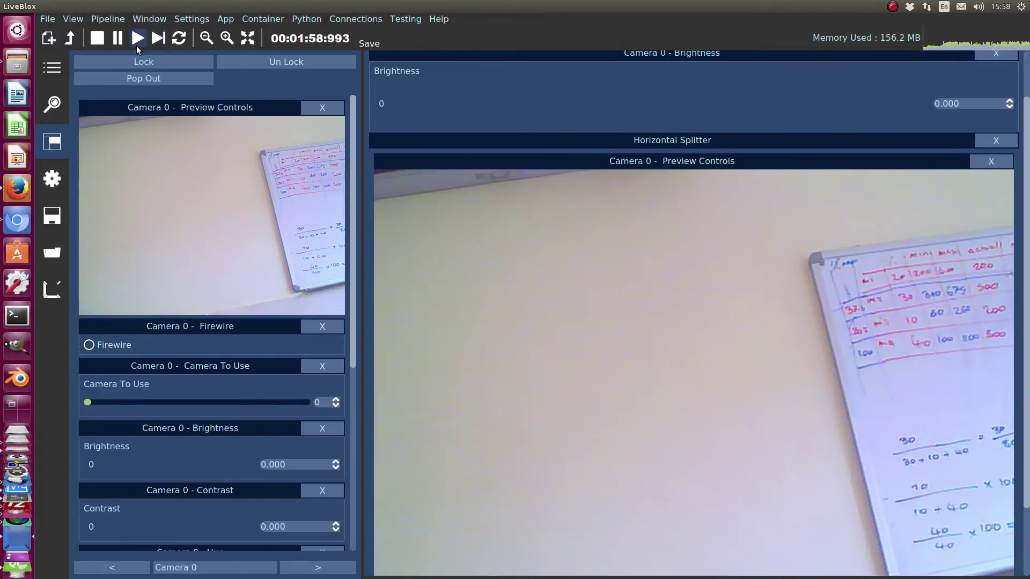
Step: Pop the layout out into its own window, enlarge it to review the camera controls and preview, and close it
left_click(143, 78)
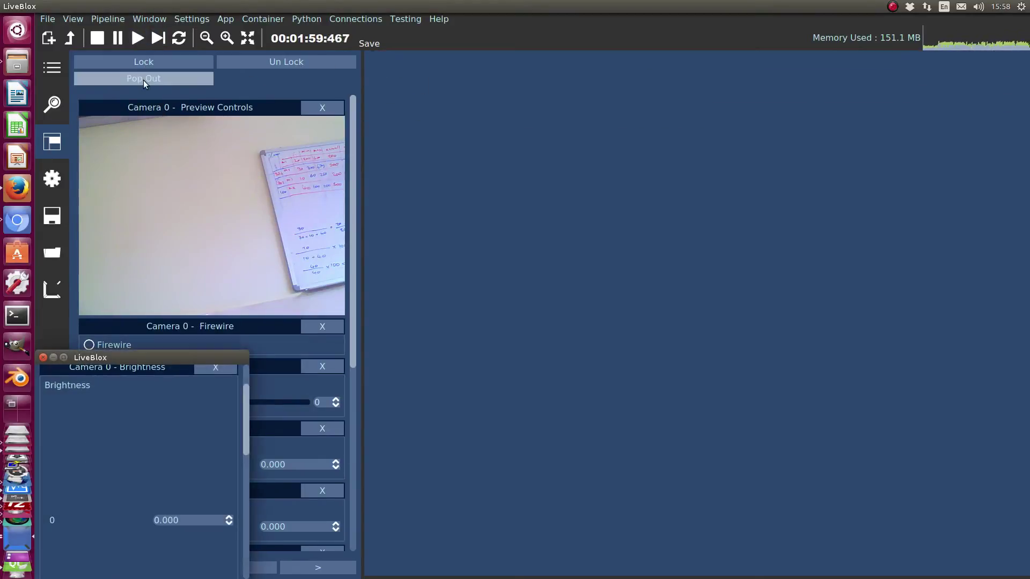
left_click_drag(151, 346, 490, 102)
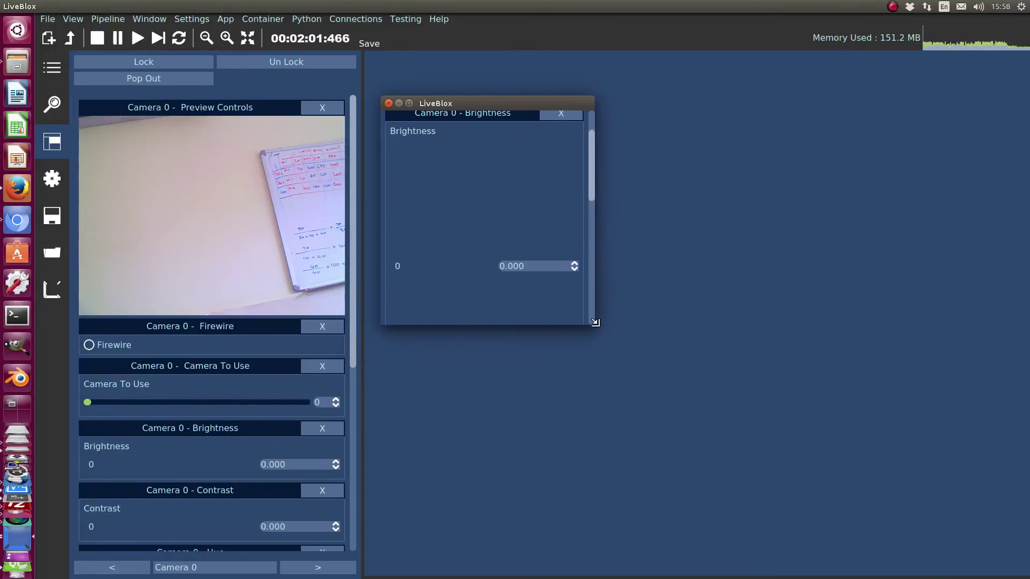
left_click_drag(595, 322, 888, 516)
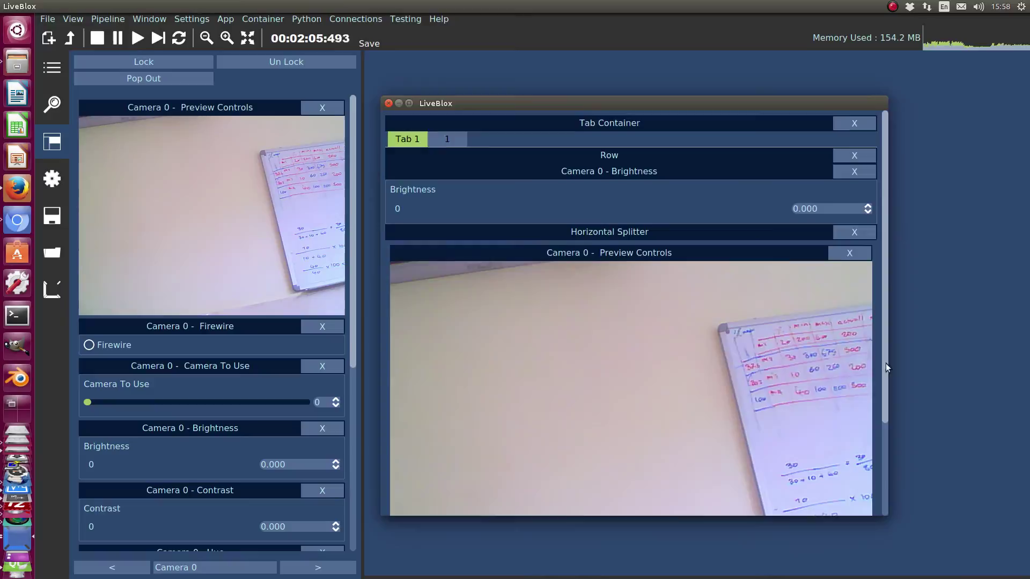
scroll(887, 364, "down", 3)
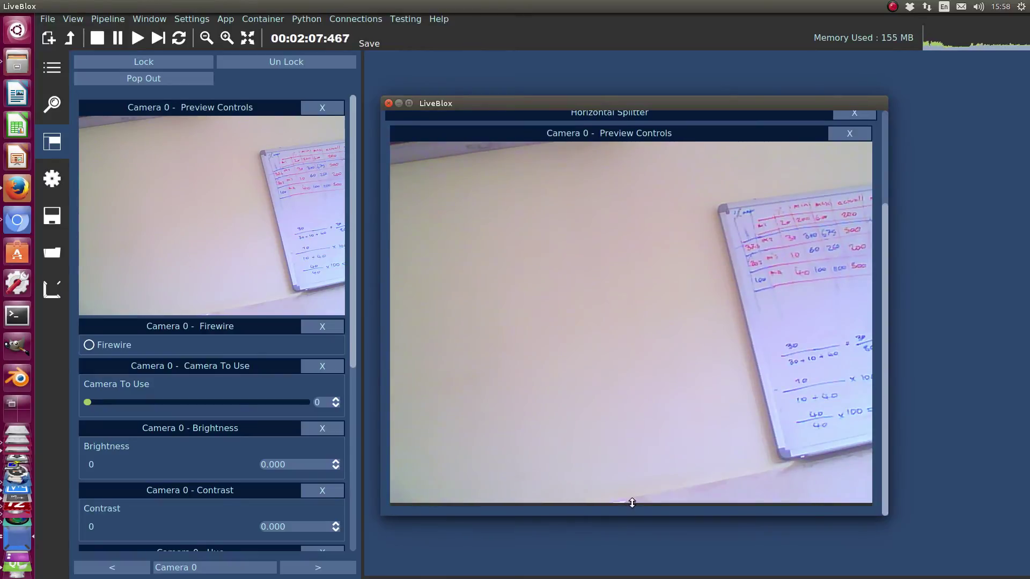
mouse_move(632, 505)
left_mouse_down()
mouse_move(635, 227)
mouse_move(607, 227)
mouse_move(632, 503)
left_mouse_up()
left_click(387, 103)
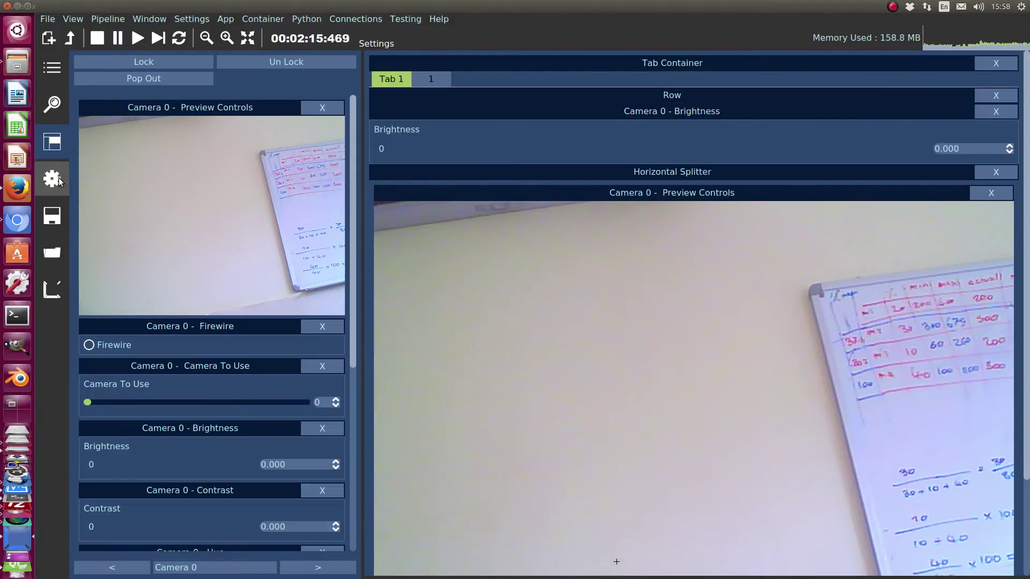
Step: In the application settings, enable Limit Frame Rate, set Global Frame Rate to 17.375, and disable the limit again
left_click(56, 179)
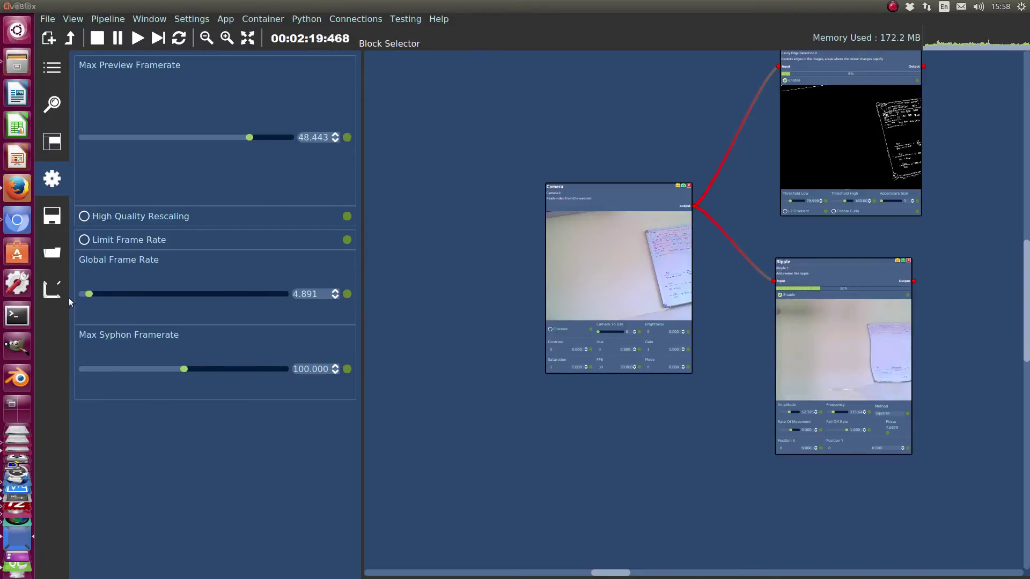
scroll(521, 317, "up", 2)
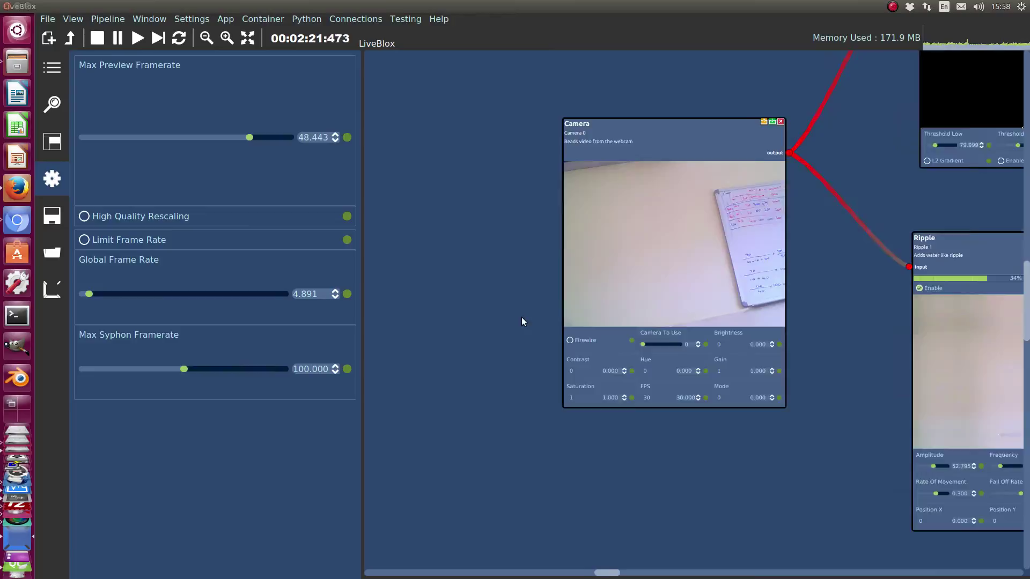
scroll(522, 321, "up", 1)
left_click_drag(862, 417, 694, 413)
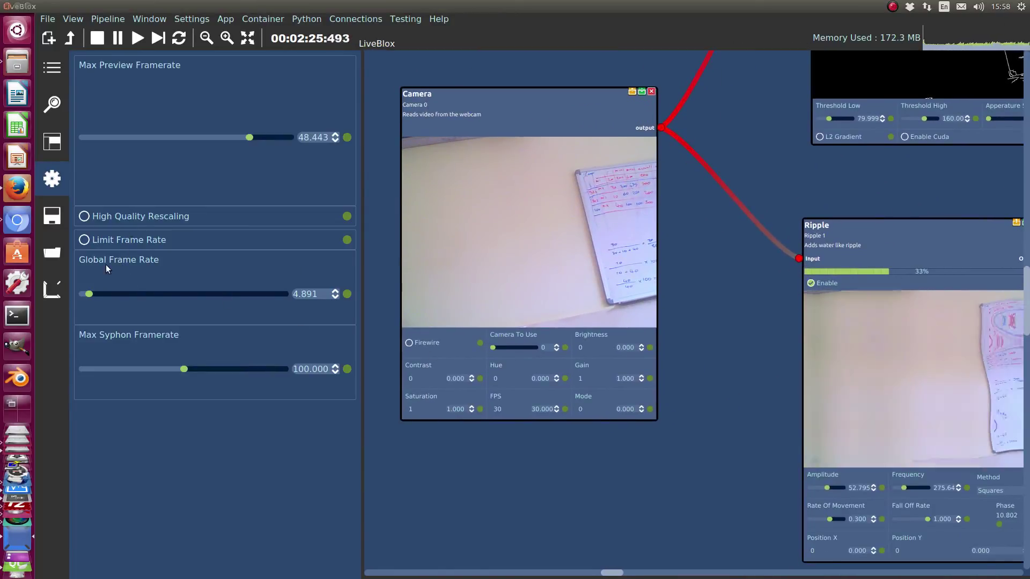
left_click(104, 239)
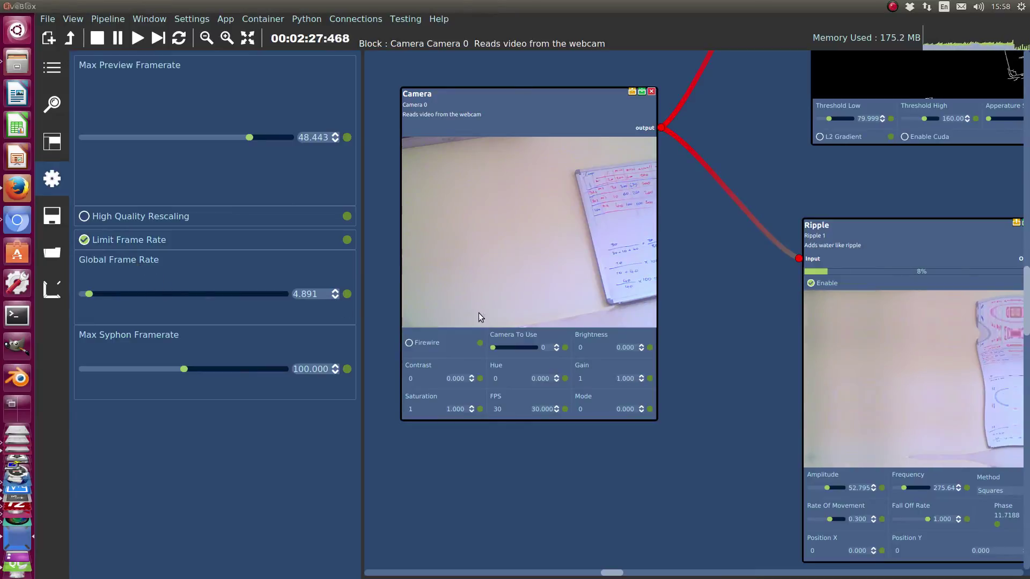
left_click_drag(770, 328, 584, 315)
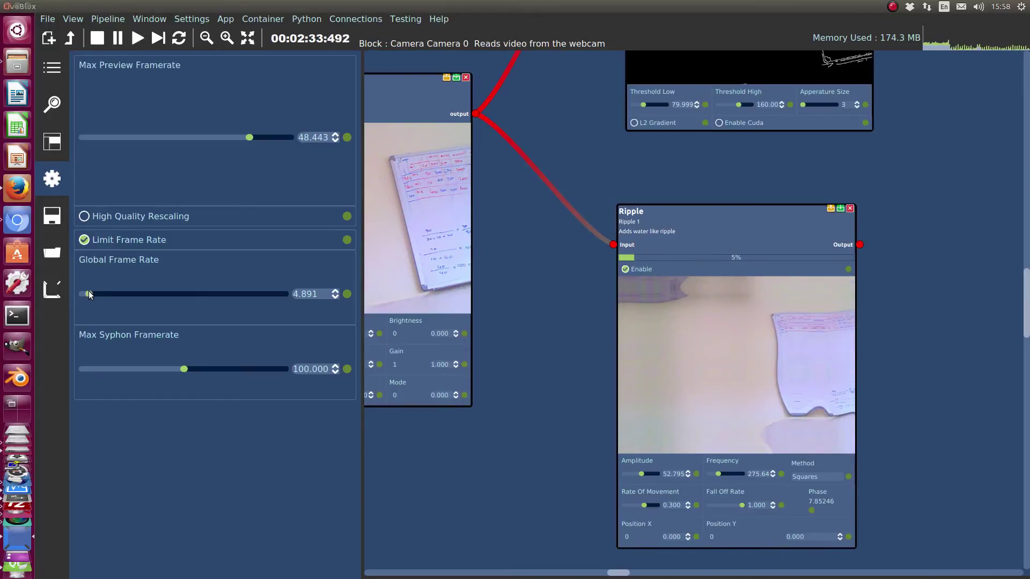
left_click_drag(90, 295, 106, 294)
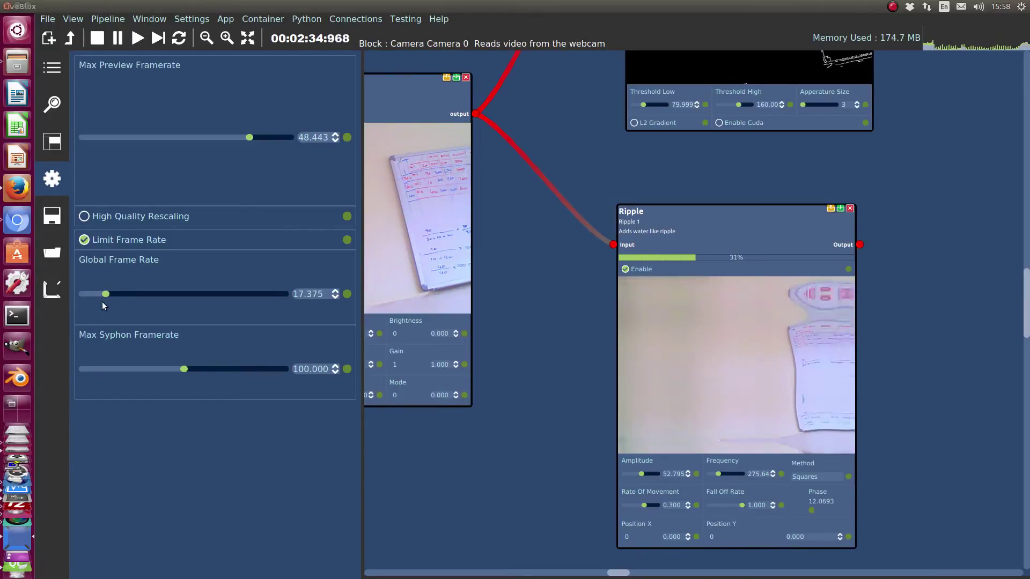
left_click(112, 242)
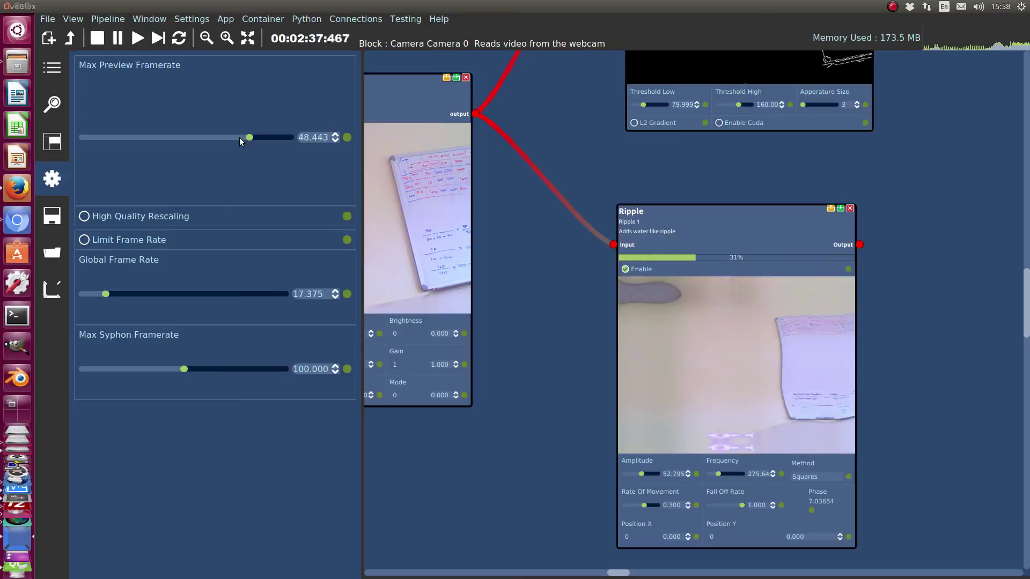
Step: Lower Max Preview Framerate to 2.067 and check the effect on the block previews
left_click_drag(239, 142, 87, 141)
left_click(804, 325)
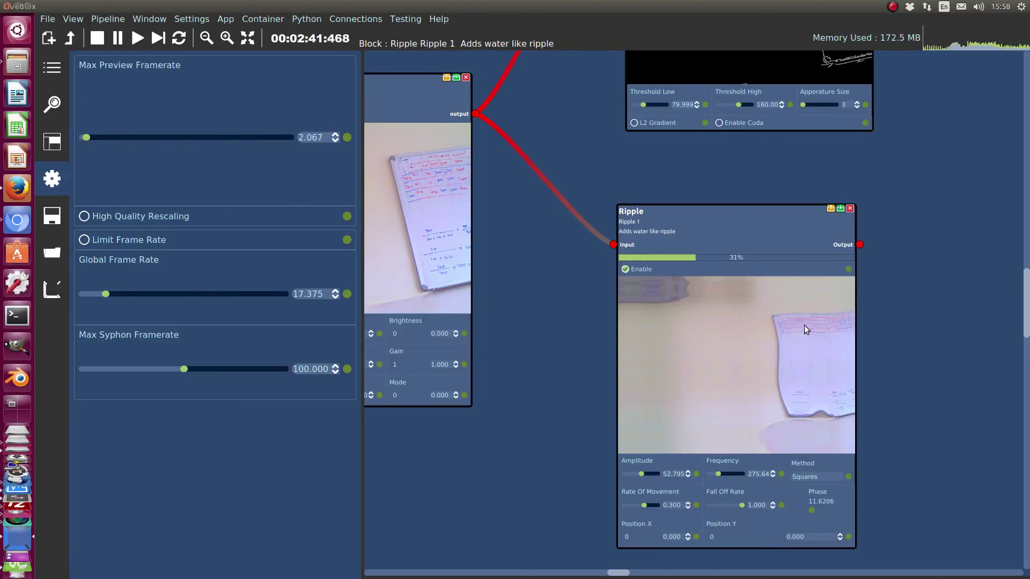
scroll(577, 292, "down", 3)
scroll(561, 213, "up", 3)
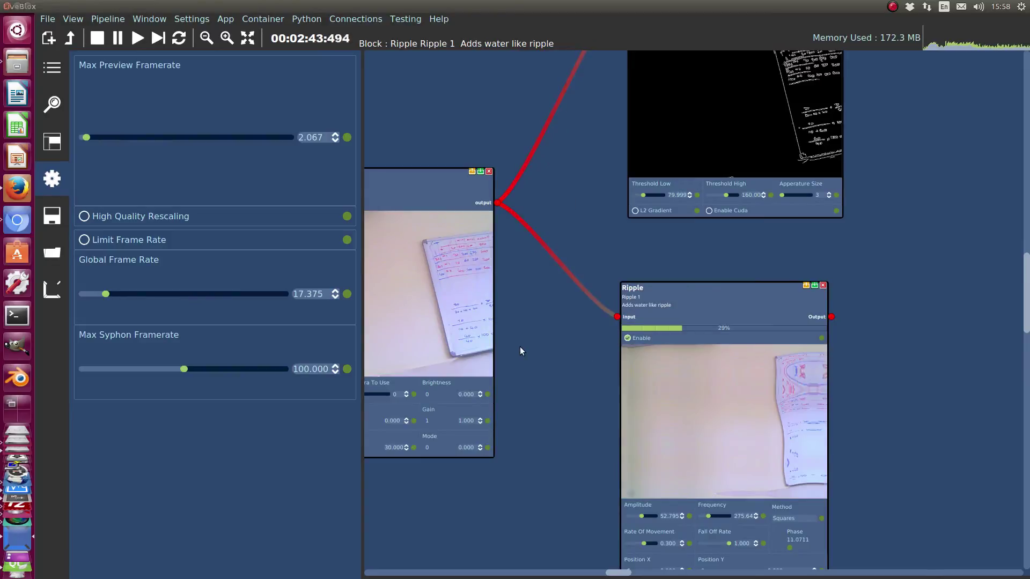
Step: Switch High Quality Rescaling on and off again, and set Max Preview Framerate to 10.300
left_click(102, 215)
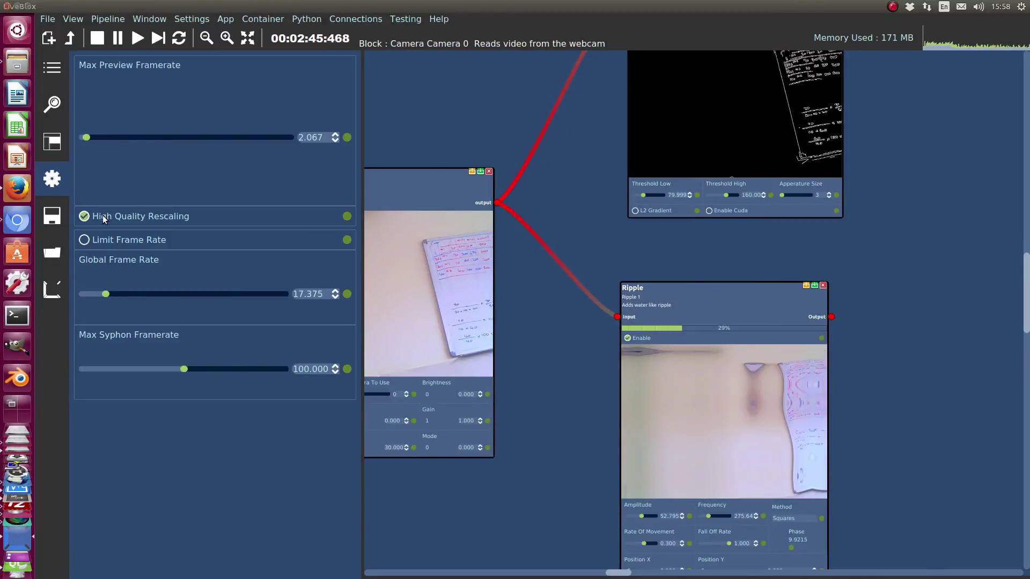
left_click(104, 217)
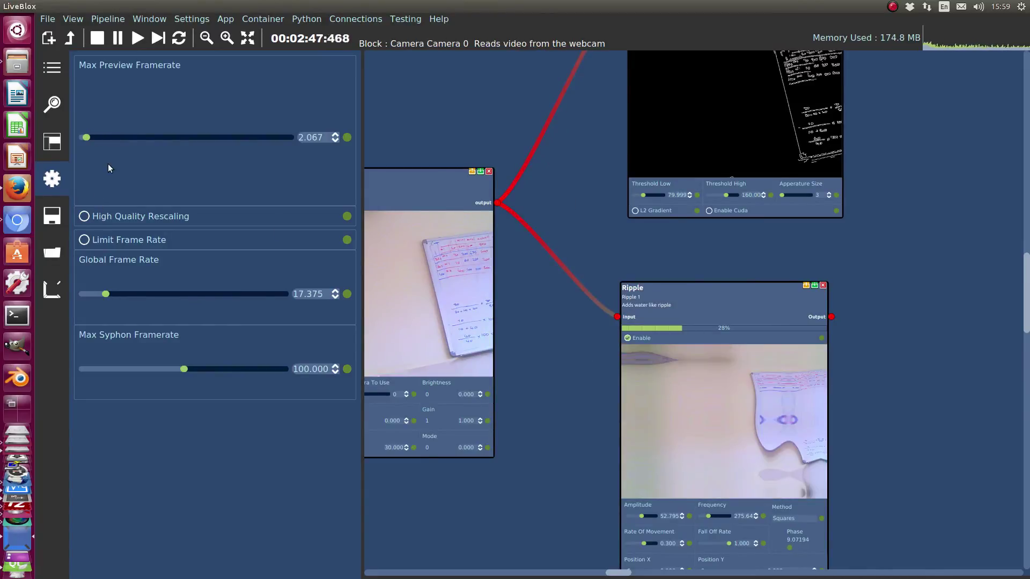
left_click_drag(88, 137, 114, 137)
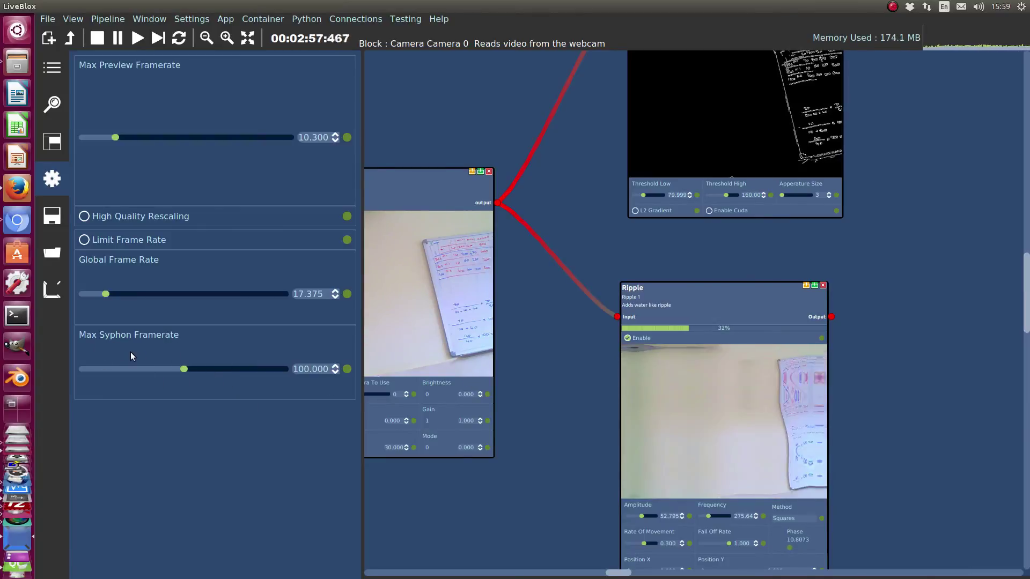
Step: Move the Canny Edge Detection and Ripple blocks closer to the Camera block and save the pipeline as "demo pipeline"
left_click_drag(539, 355, 660, 340)
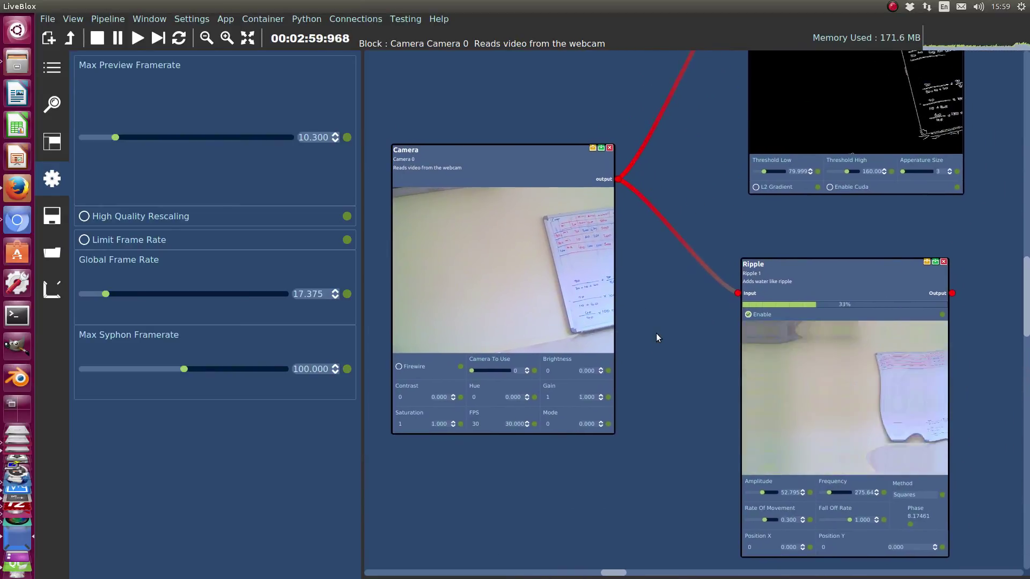
left_click(52, 216)
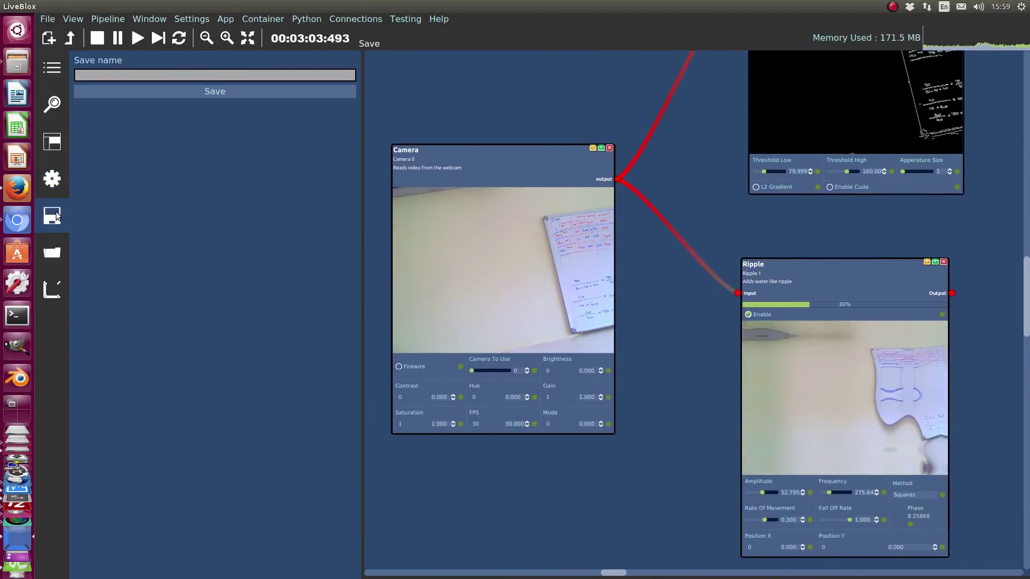
scroll(758, 226, "down", 1)
left_click_drag(738, 243, 707, 334)
left_click_drag(753, 123, 747, 152)
left_click_drag(787, 362, 761, 363)
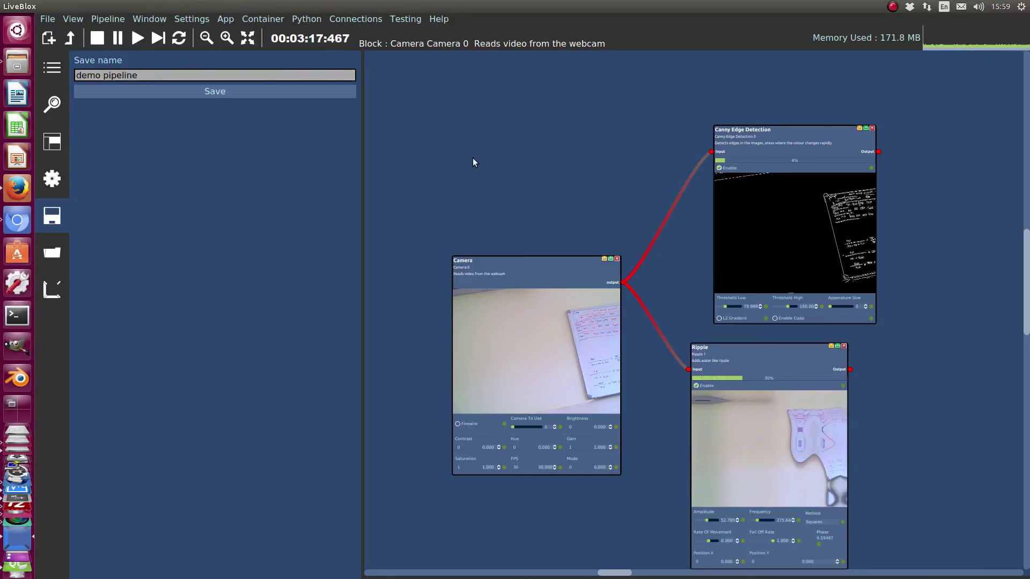
left_click(234, 90)
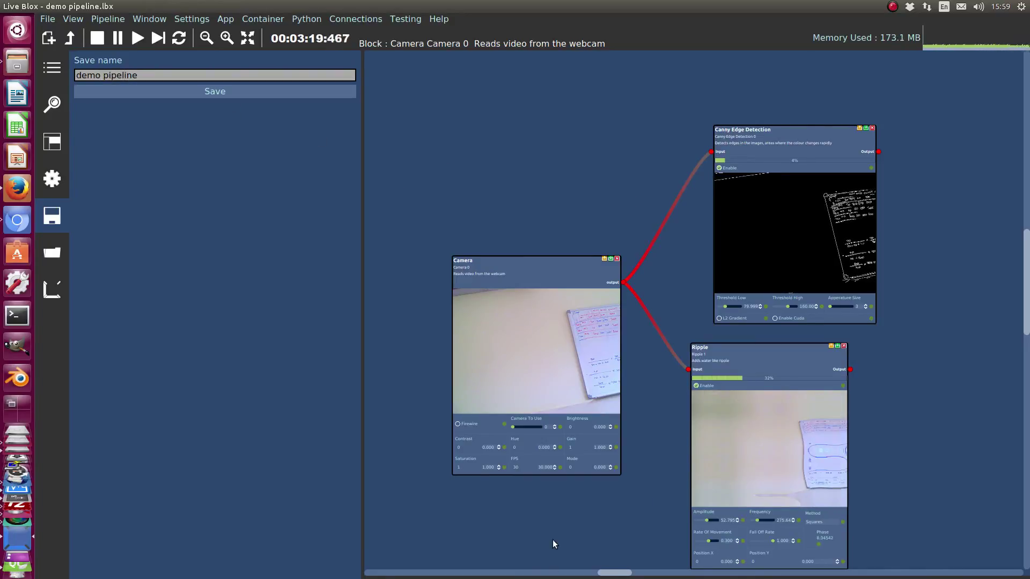
Step: Browse the saved pipelines and load "crowd keyboard 5"
left_click(56, 252)
scroll(227, 225, "down", 14)
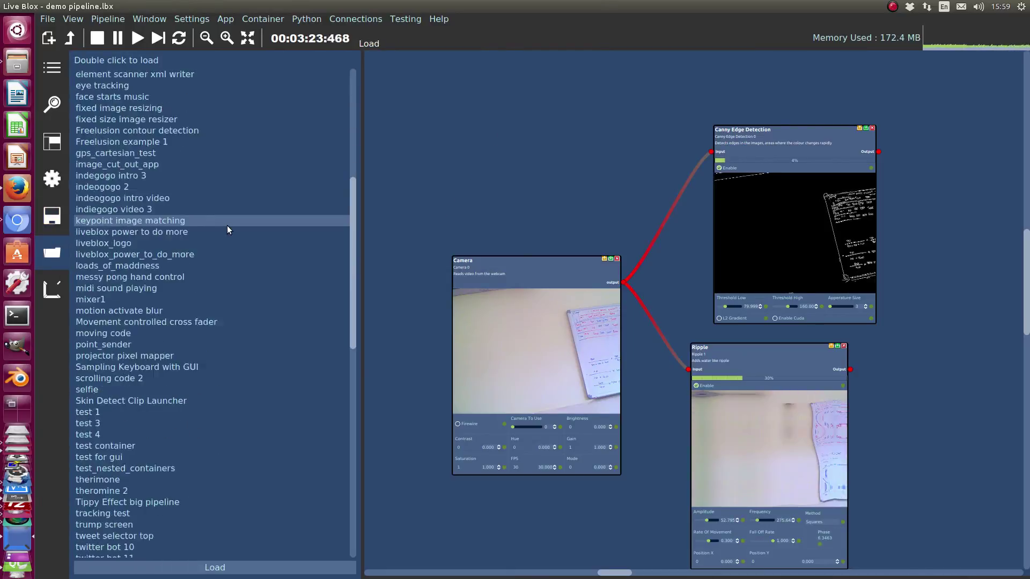
scroll(189, 374, "up", 5)
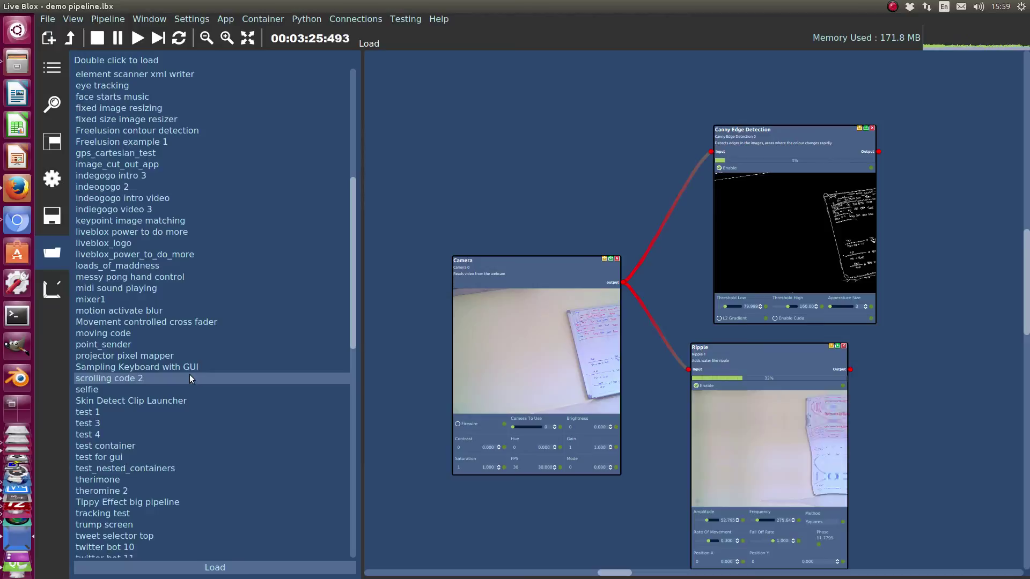
scroll(199, 384, "up", 4)
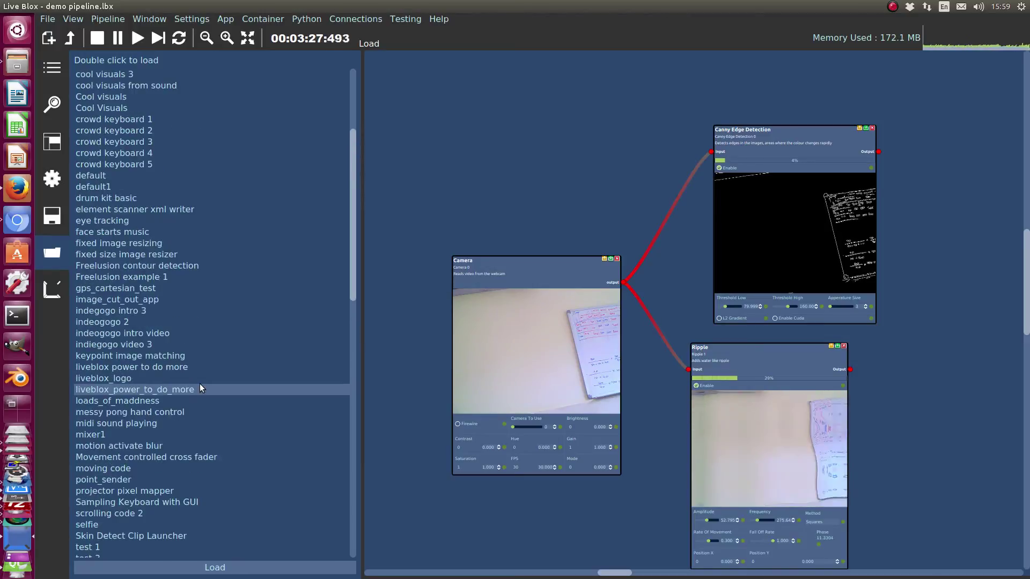
scroll(211, 353, "up", 5)
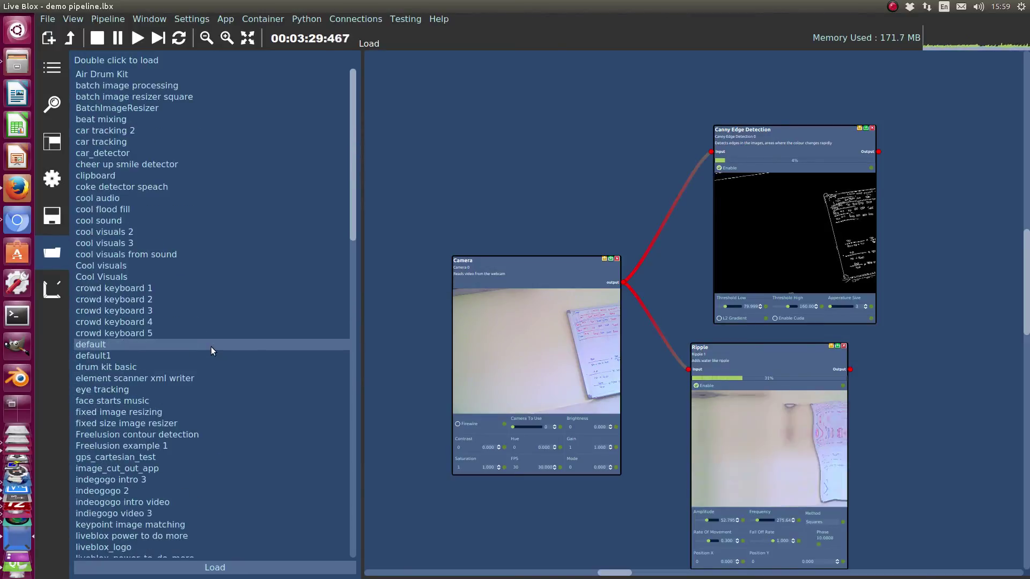
double_click(202, 332)
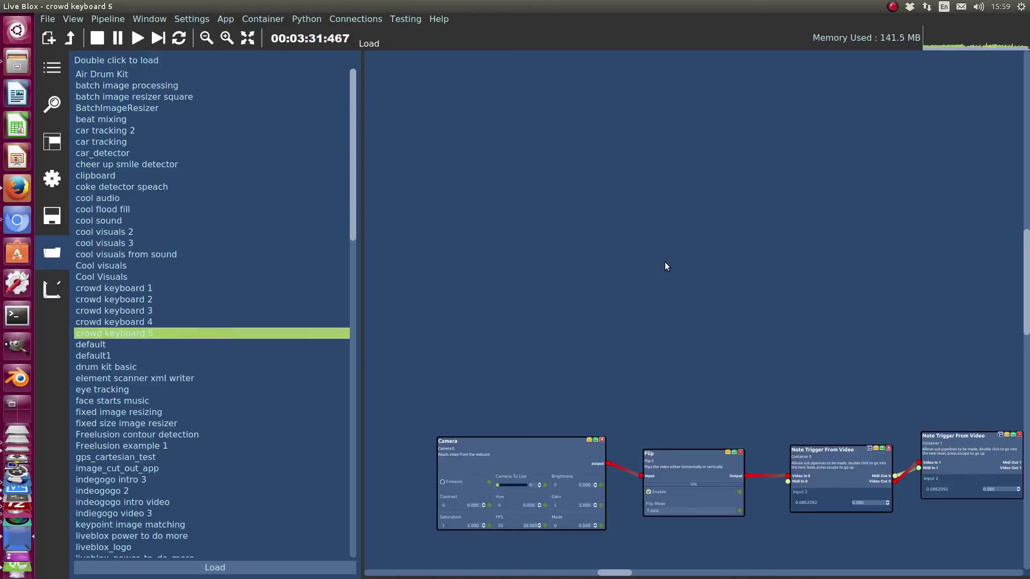
Step: Examine the block chain of the loaded pipeline, from the Camera and Flip blocks through the Note Trigger From Video containers to Audio Output
left_click_drag(763, 280, 517, 205)
scroll(668, 241, "up", 6)
left_click_drag(840, 261, 316, 299)
scroll(317, 299, "down", 1)
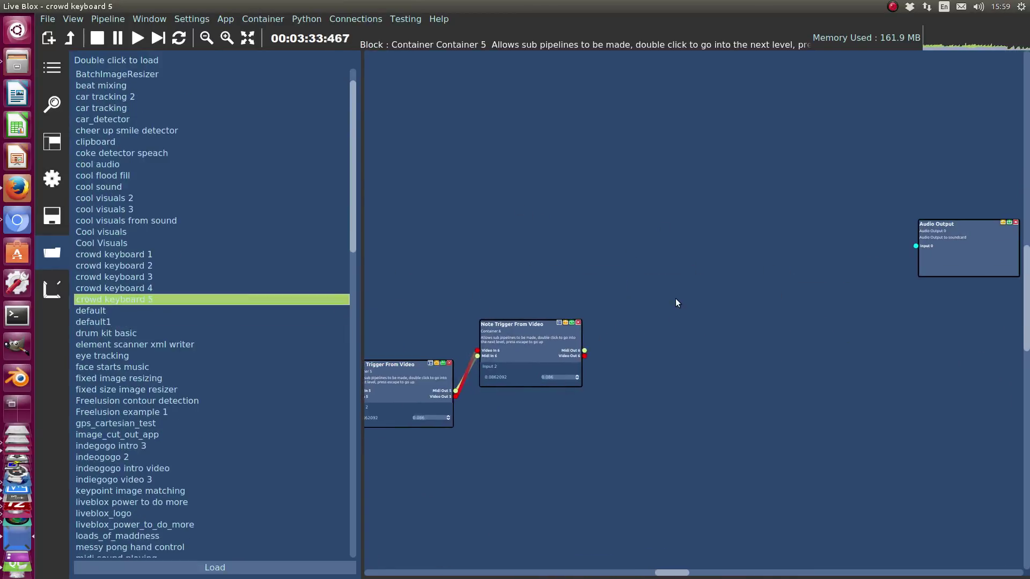
left_click_drag(602, 334, 1008, 160)
scroll(464, 330, "up", 1)
left_click_drag(465, 330, 710, 363)
left_click_drag(509, 331, 636, 393)
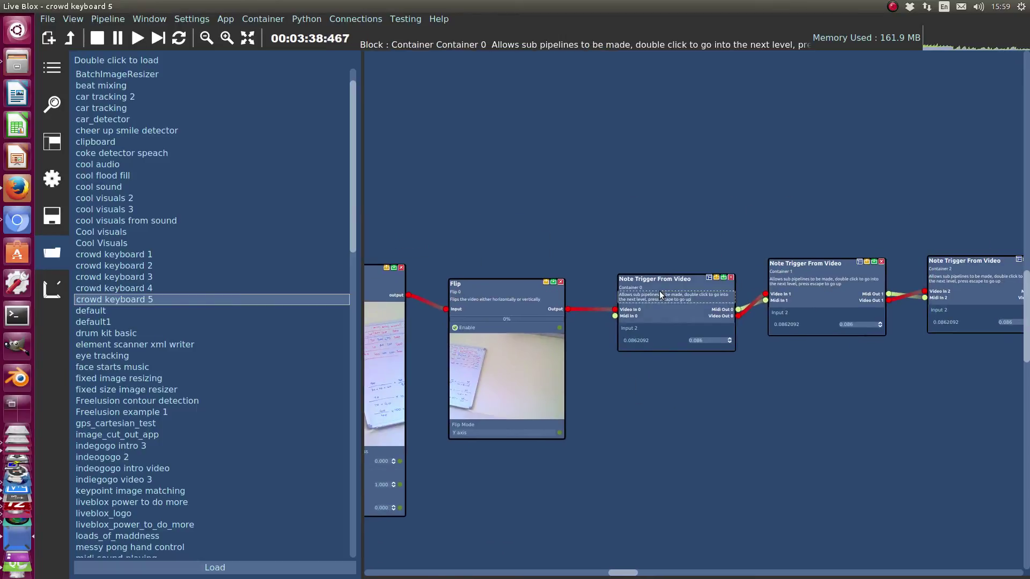
scroll(655, 295, "down", 5)
scroll(610, 241, "up", 2)
scroll(609, 178, "up", 5)
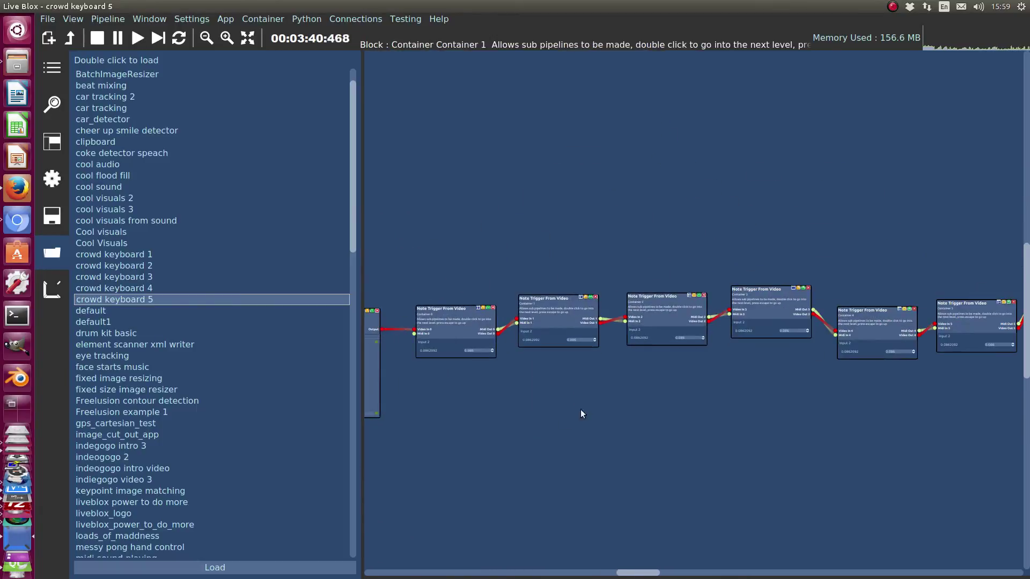
scroll(617, 144, "down", 3)
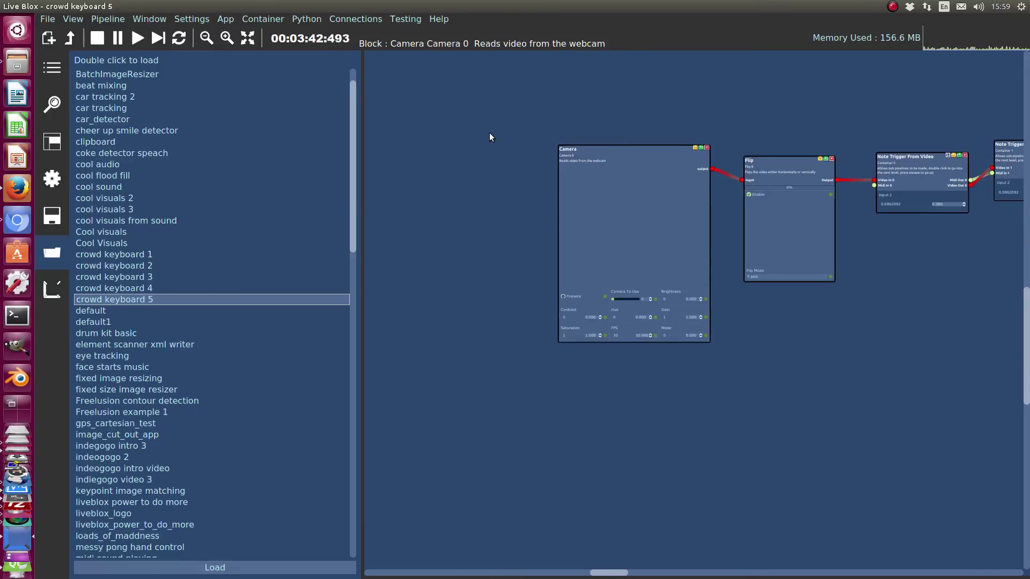
left_click_drag(489, 134, 281, 237)
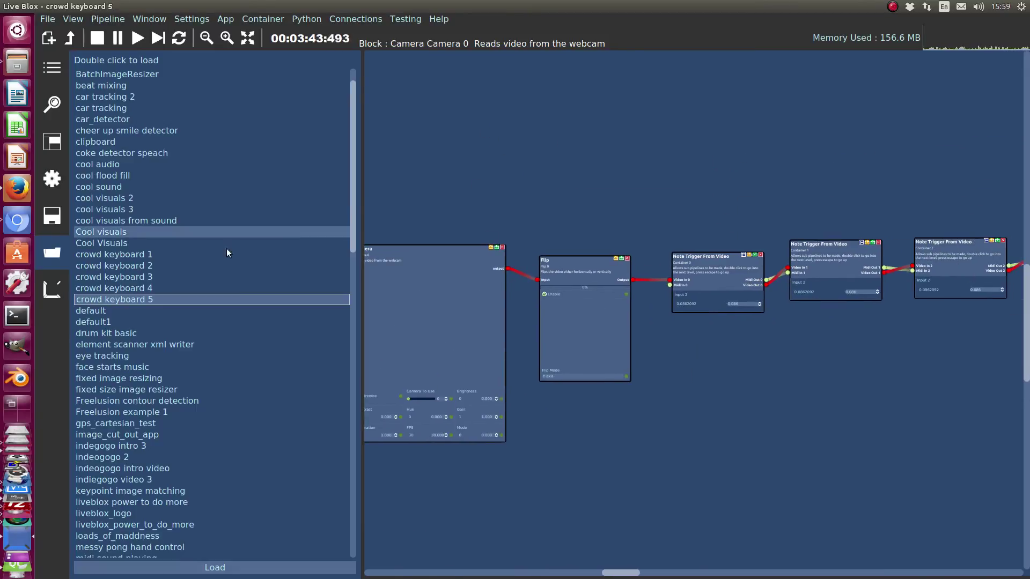
Step: Load the saved pipelines "drum kit basic", "cool visuals 3" and "cool visuals from sound" one after another
double_click(150, 322)
left_click(140, 332)
double_click(140, 332)
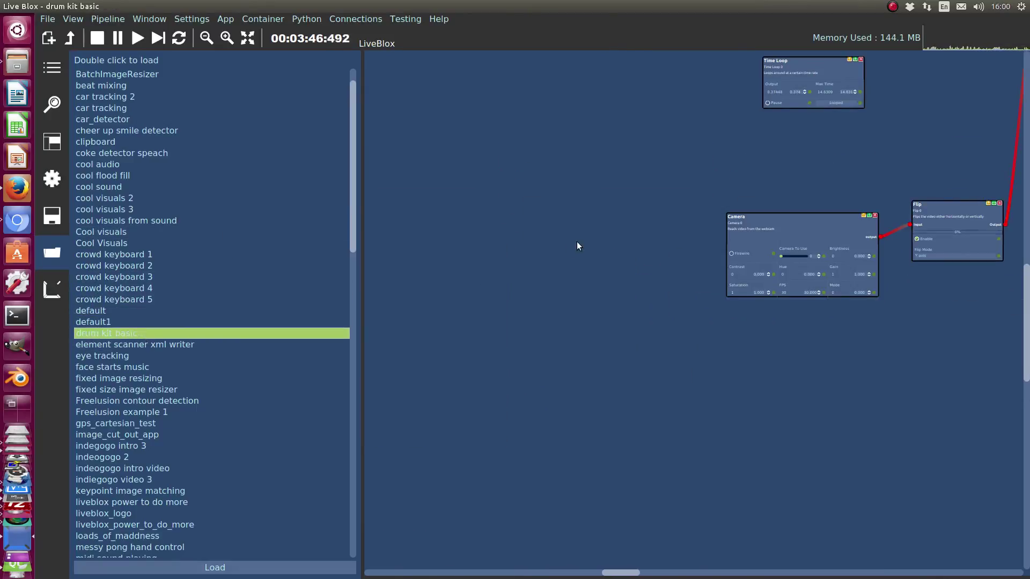
double_click(169, 209)
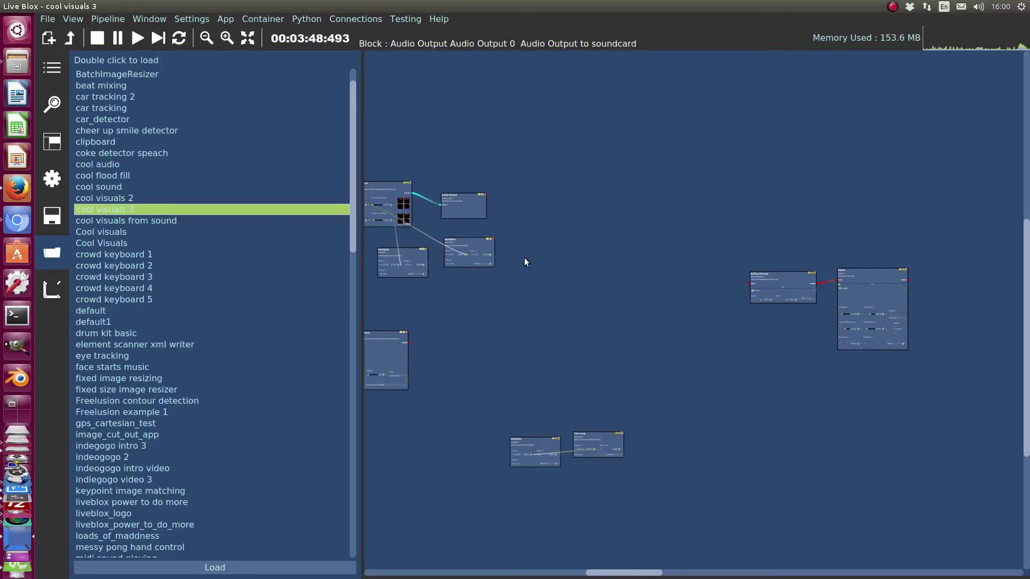
double_click(122, 219)
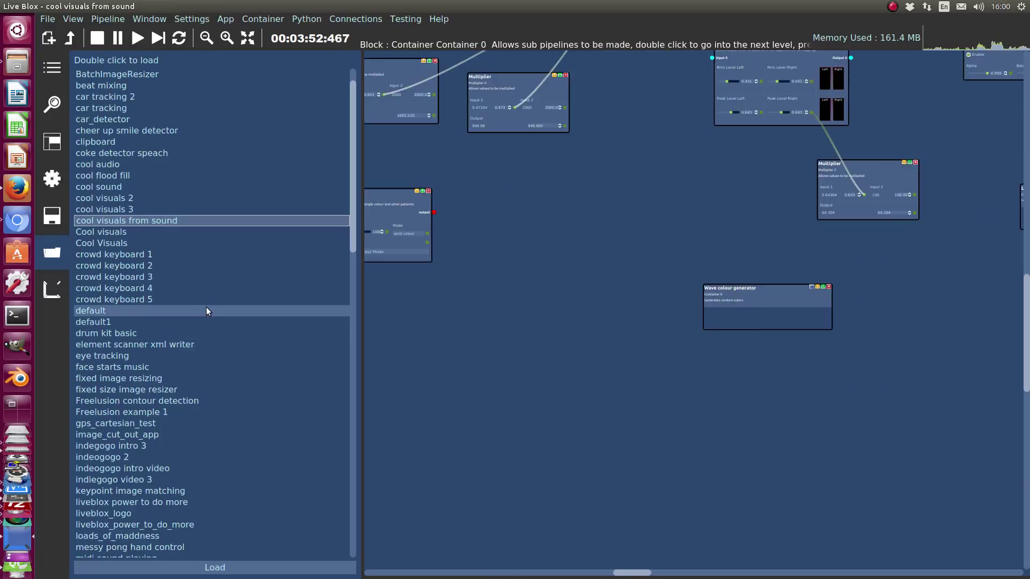
Step: Check the software version information and return to the start of the saved pipeline list
left_click(51, 290)
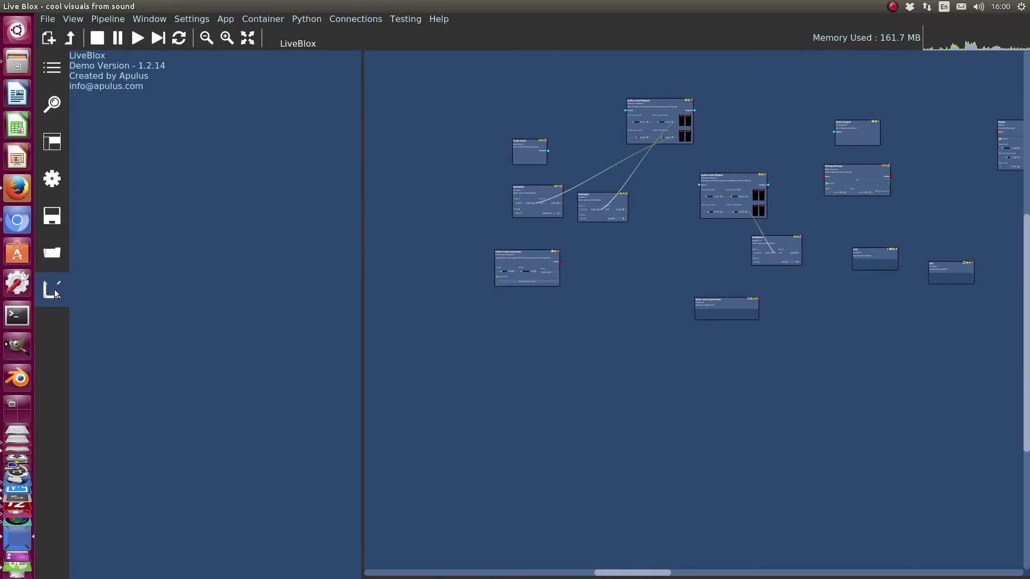
left_click(39, 264)
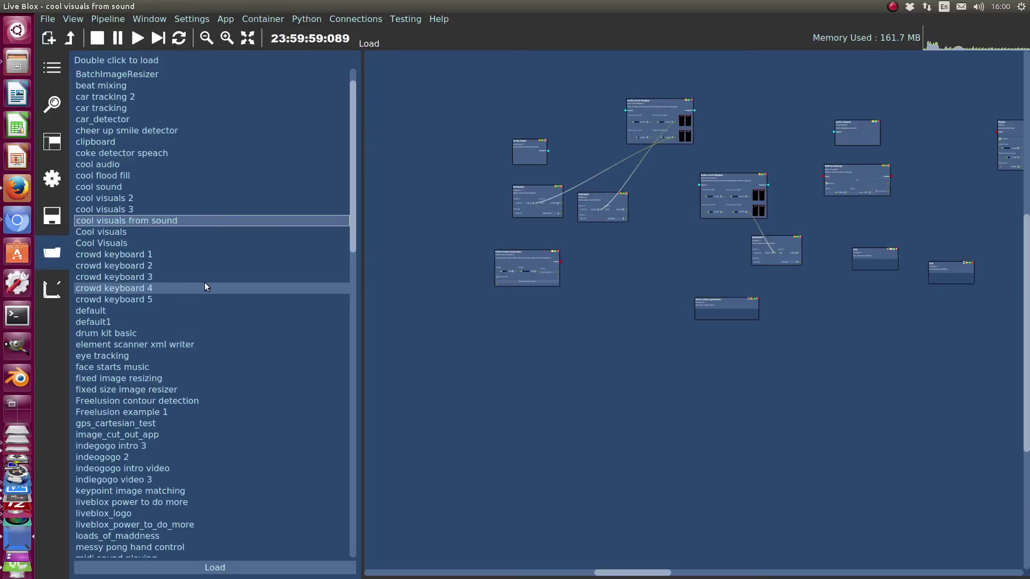
scroll(204, 283, "up", 1)
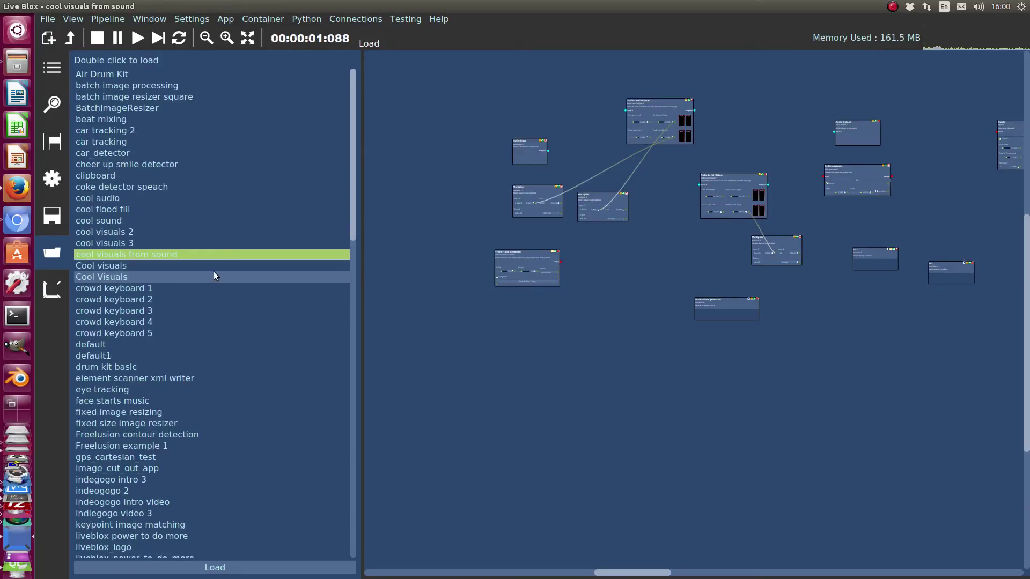
left_click_drag(668, 199, 638, 316)
left_click(73, 19)
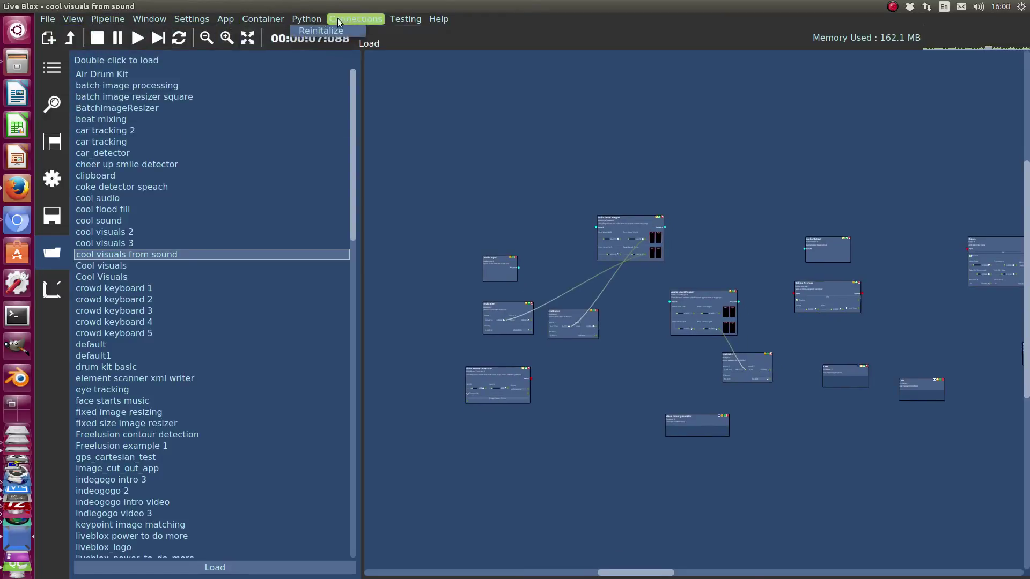
mouse_move(426, 18)
left_click(464, 145)
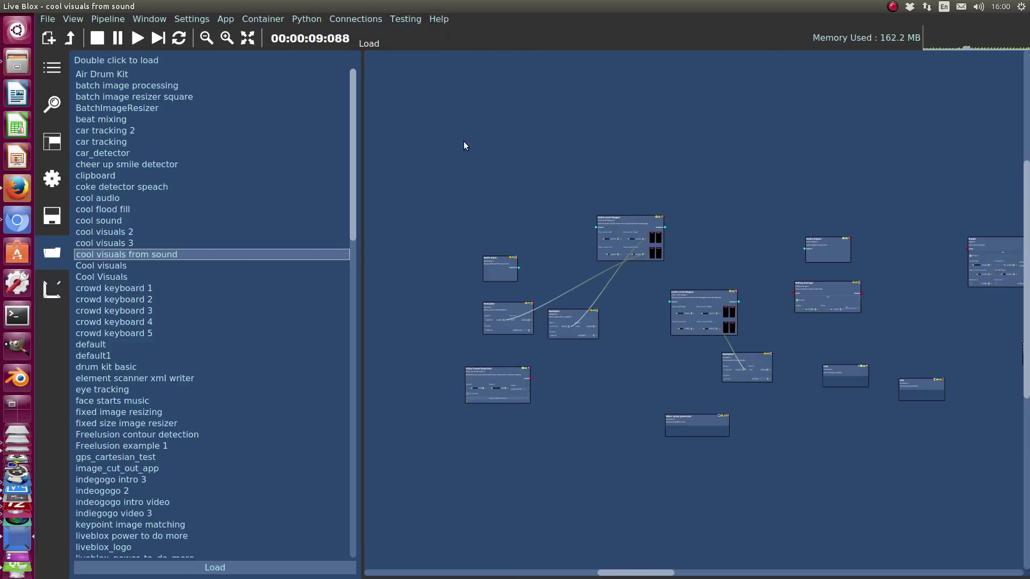
left_click(54, 214)
left_click(55, 154)
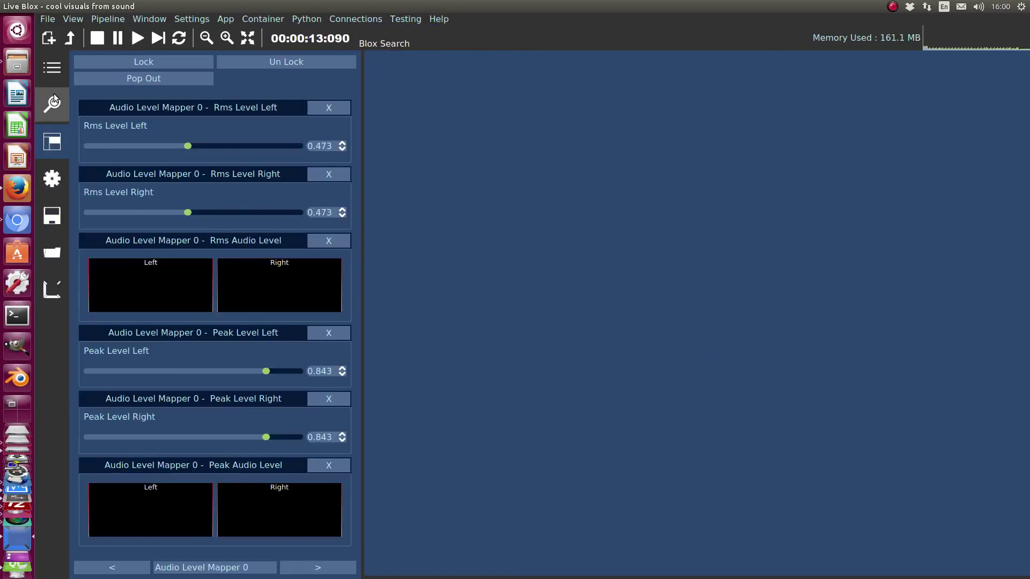
Step: Bring up the block selector and start a new empty pipeline in place of the loaded one
left_click(54, 73)
left_click(54, 73)
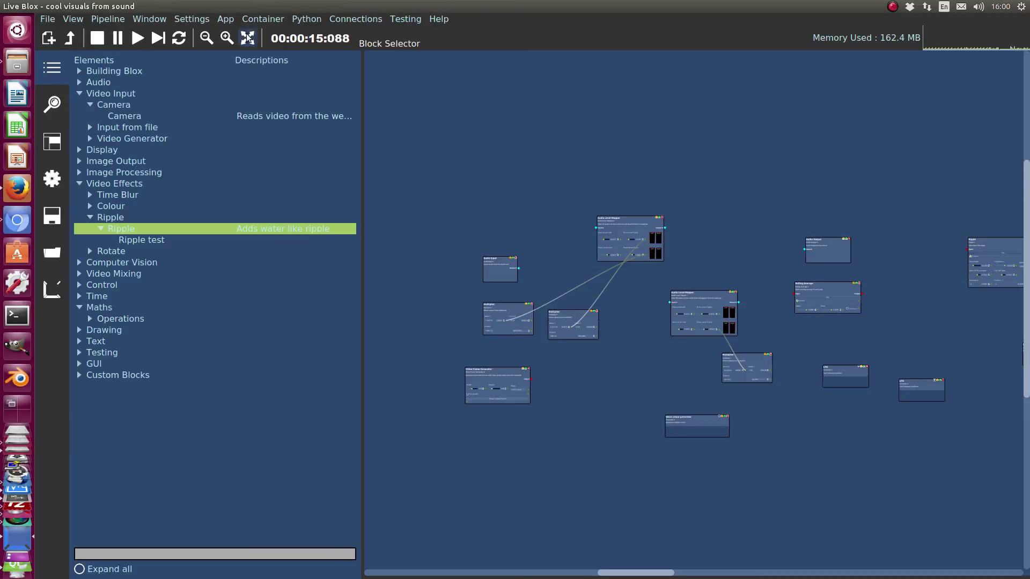
left_click(49, 39)
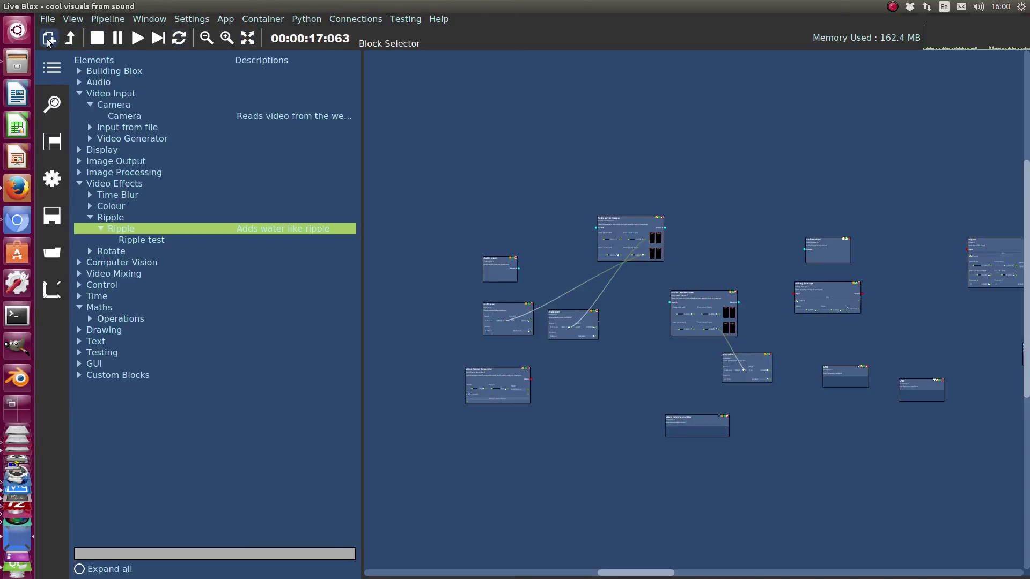
left_click(459, 316)
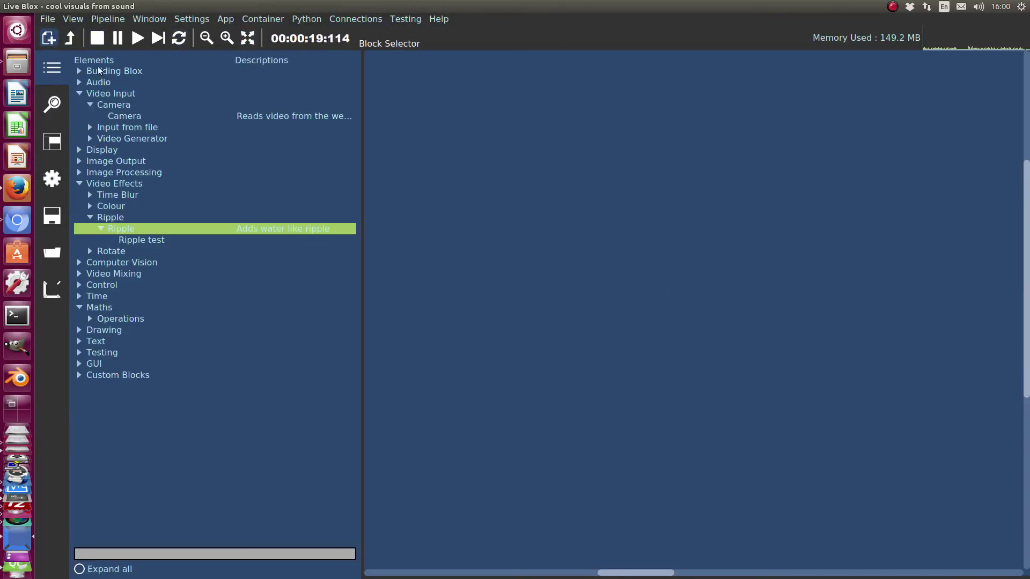
Step: Add a Container block from the Custom Blocks category to the empty canvas
left_click(141, 376)
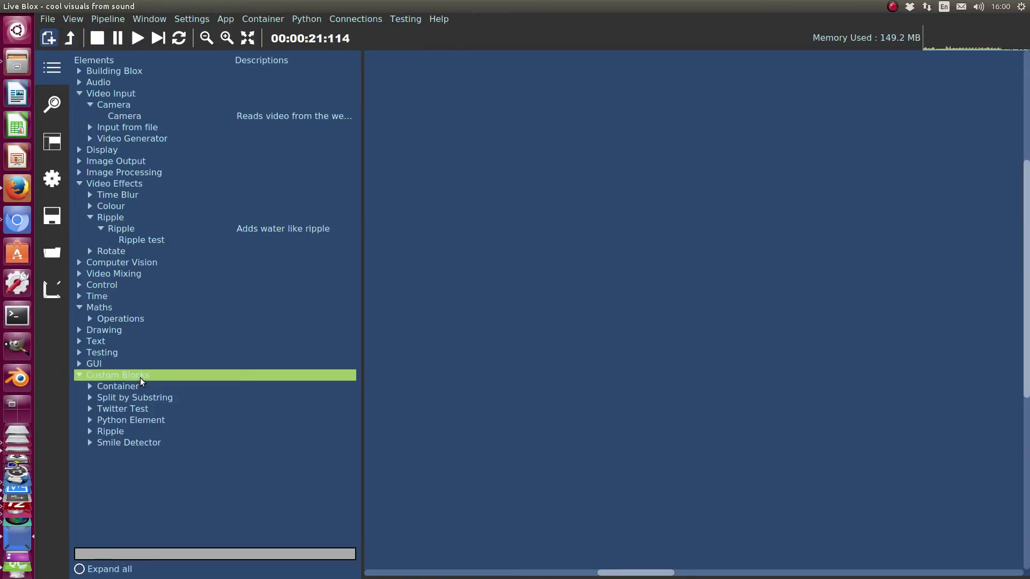
left_click(138, 386)
left_click_drag(123, 393, 590, 276)
left_click_drag(529, 359, 609, 347)
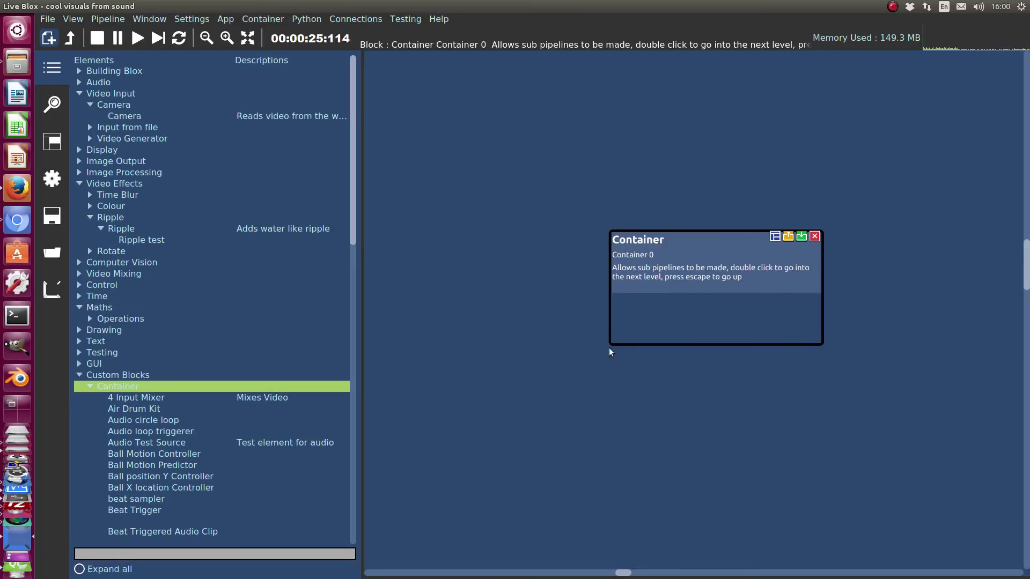
Step: Go inside the Container block's sub-pipeline and return to the parent level
double_click(721, 273)
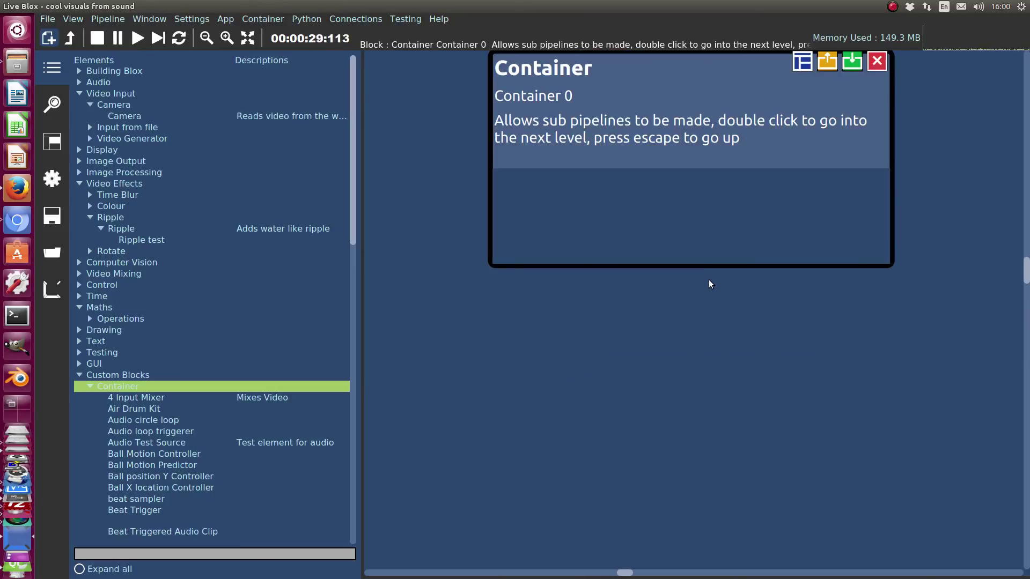
double_click(639, 305)
double_click(644, 152)
left_click(70, 38)
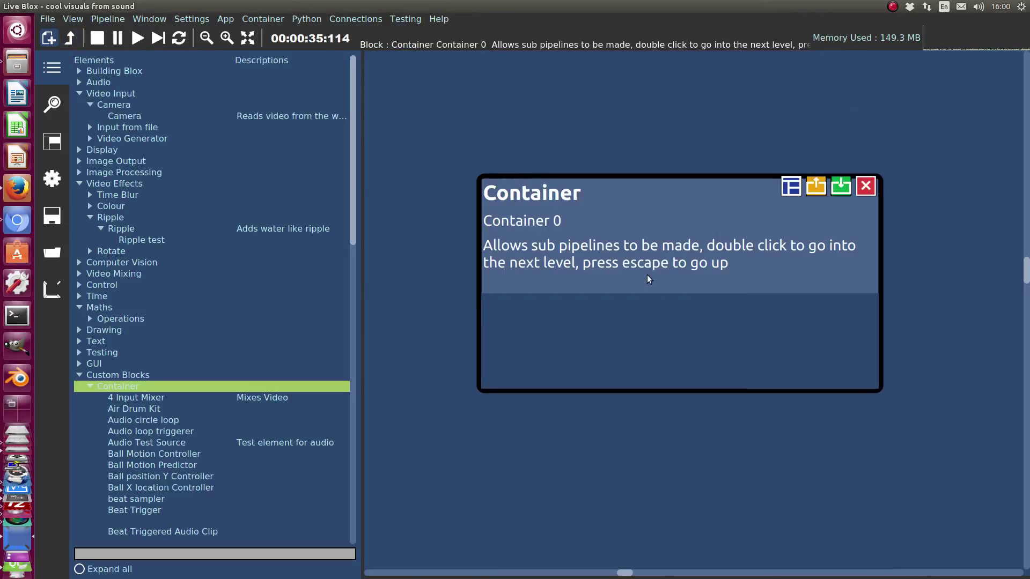
Step: Run the pipeline from the start, pause it and resume playback
left_click(138, 39)
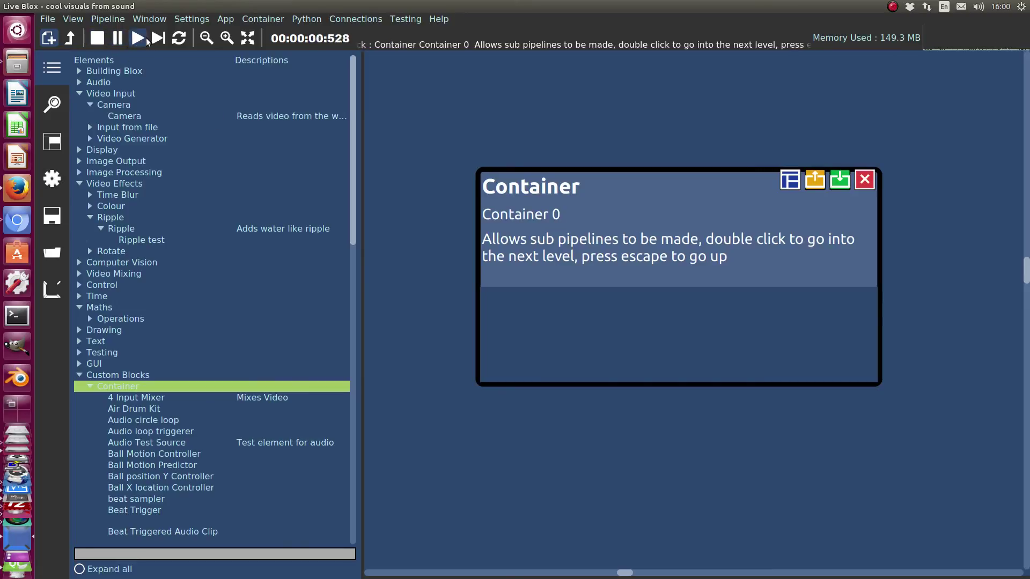
left_click(139, 41)
left_click(122, 42)
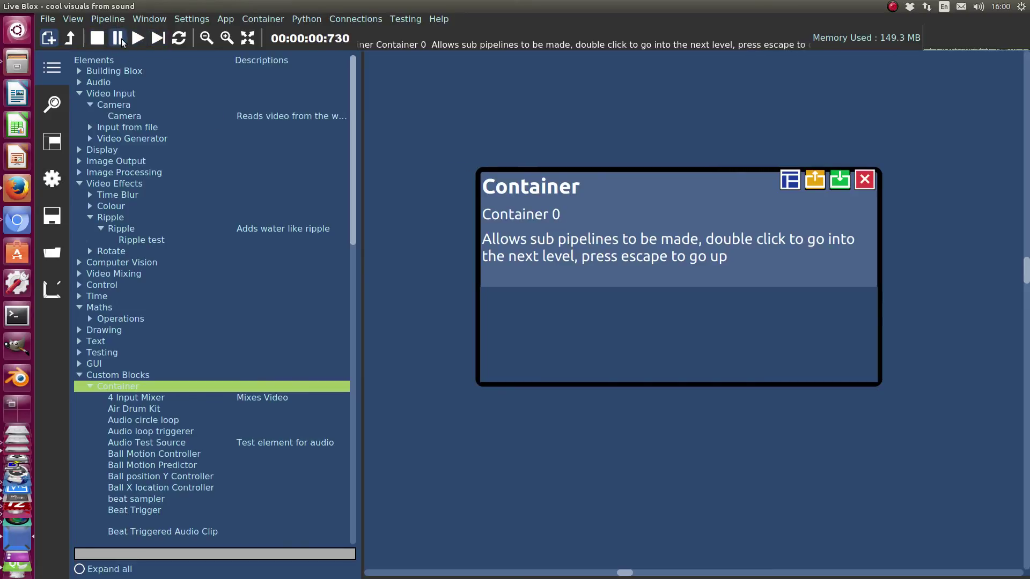
left_click(142, 40)
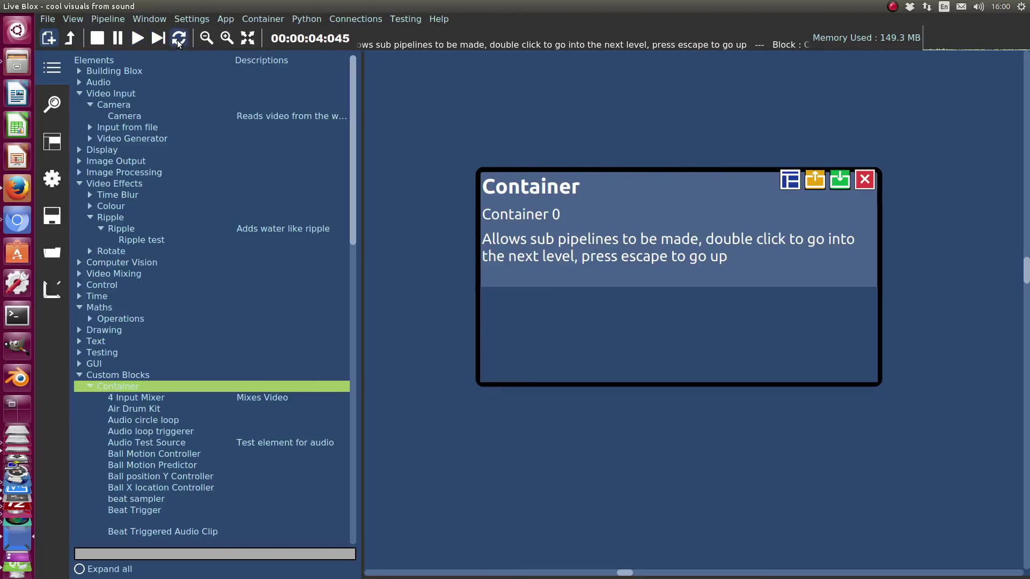
left_click(201, 42)
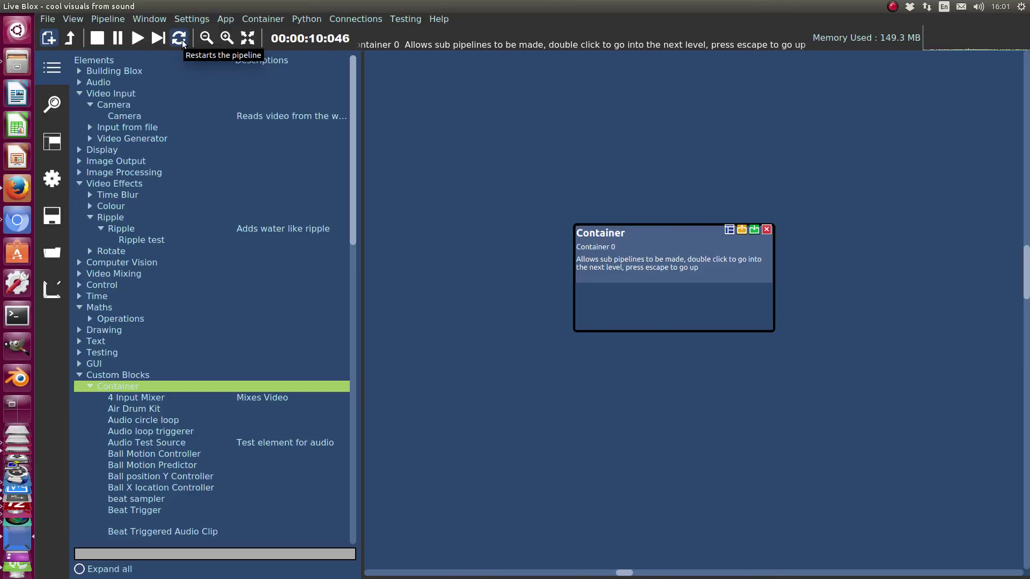
scroll(608, 207, "down", 1)
scroll(608, 206, "down", 4)
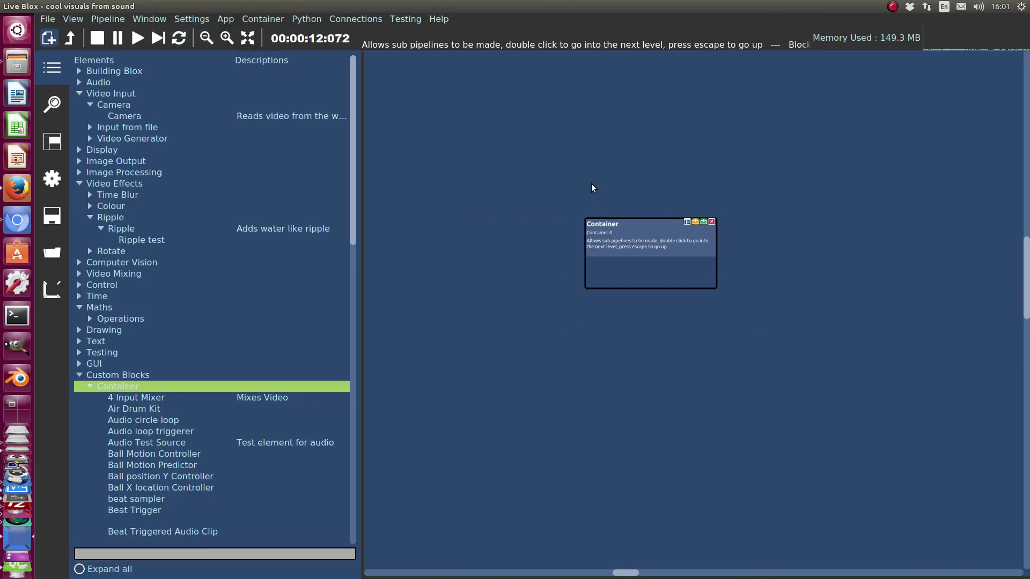
scroll(607, 365, "down", 1)
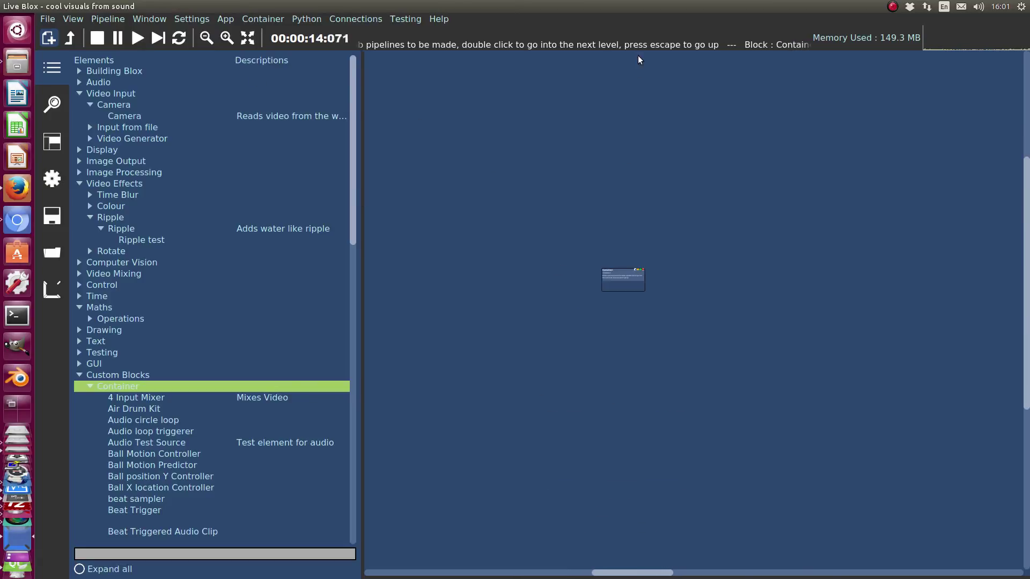
scroll(441, 111, "up", 2)
scroll(636, 324, "up", 3)
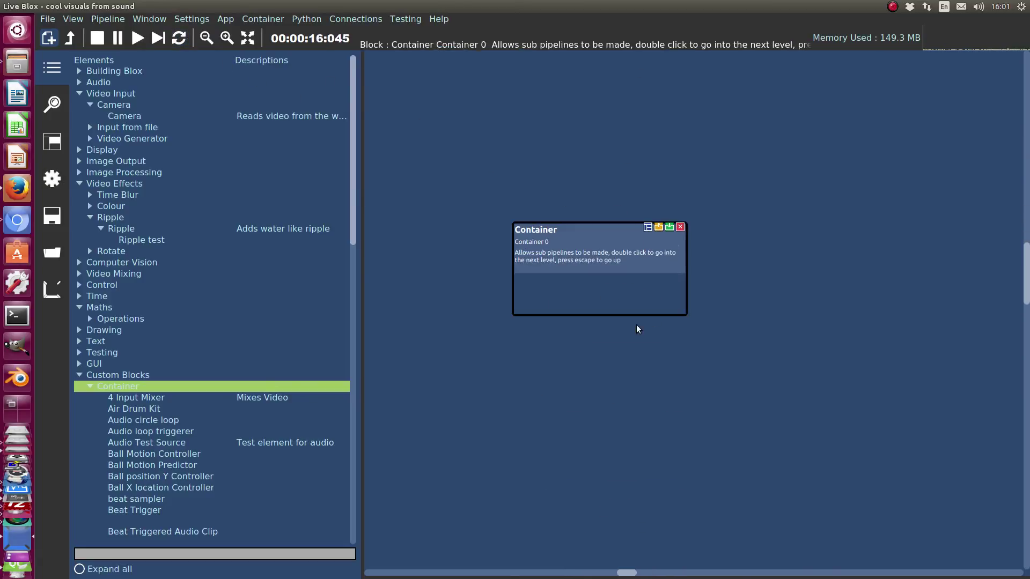
Step: Look through the load, save, version information, settings, interface designer and search pages, and return to the block selector
left_click(44, 250)
left_click(60, 209)
left_click(63, 295)
left_click(63, 253)
left_click(64, 211)
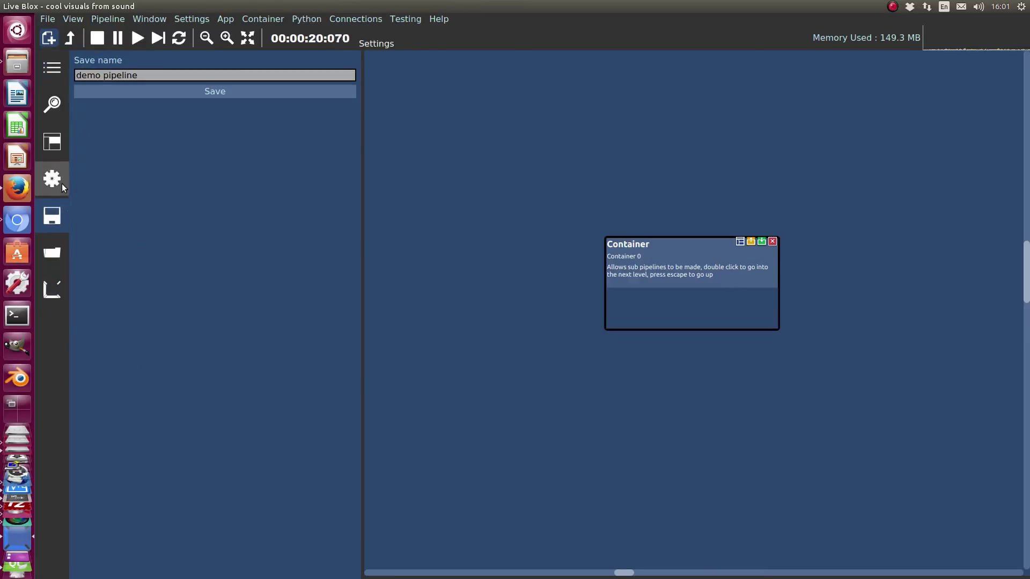
left_click(62, 184)
left_click(55, 144)
left_click(52, 103)
left_click(54, 80)
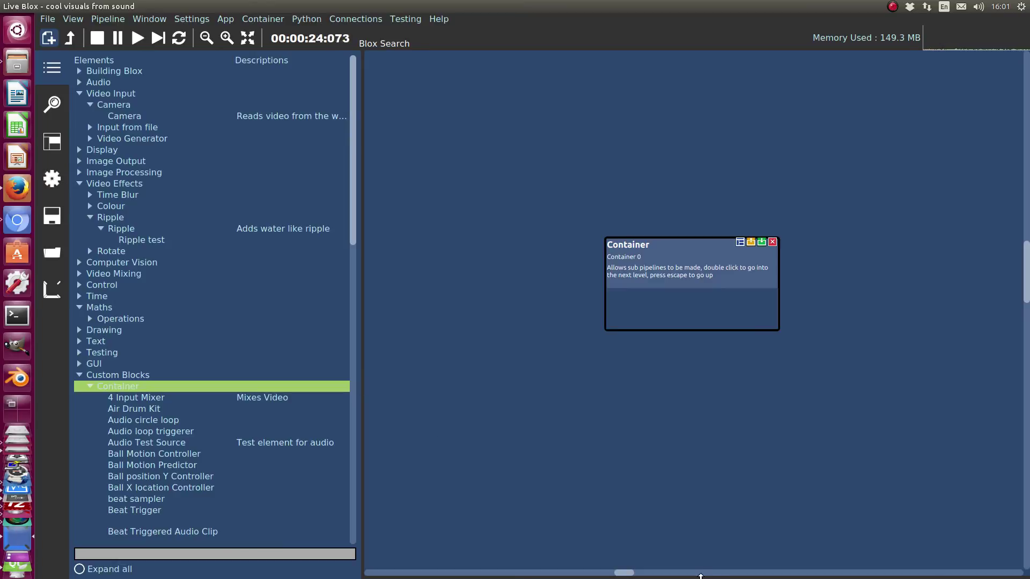
Step: Expand the debug log beneath the canvas and look through its messages down to the latest entries
left_click_drag(701, 576, 710, 420)
scroll(608, 546, "up", 20)
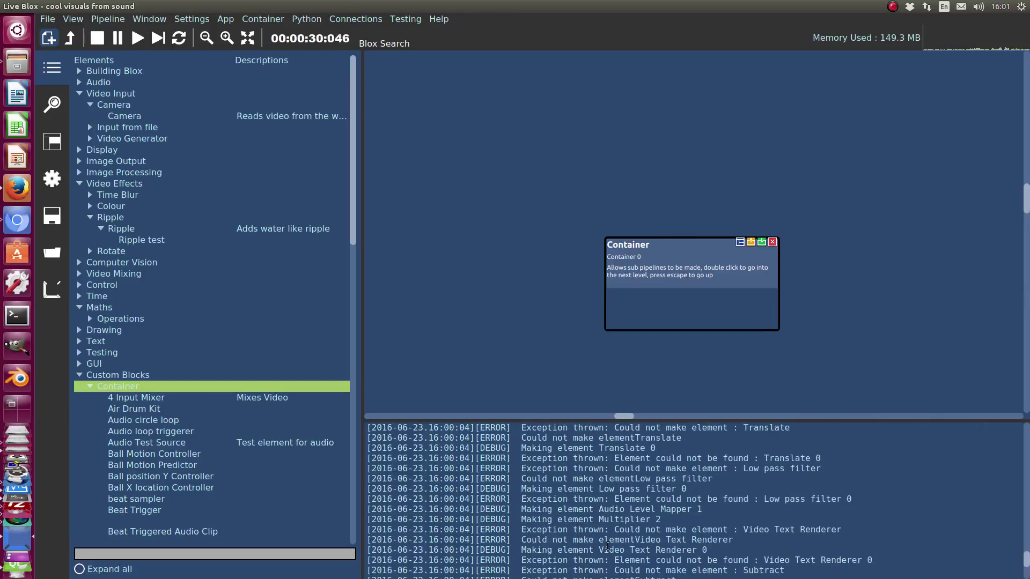
scroll(608, 546, "up", 5)
mouse_move(1029, 557)
left_mouse_down()
mouse_move(1028, 430)
mouse_move(1028, 578)
left_mouse_up()
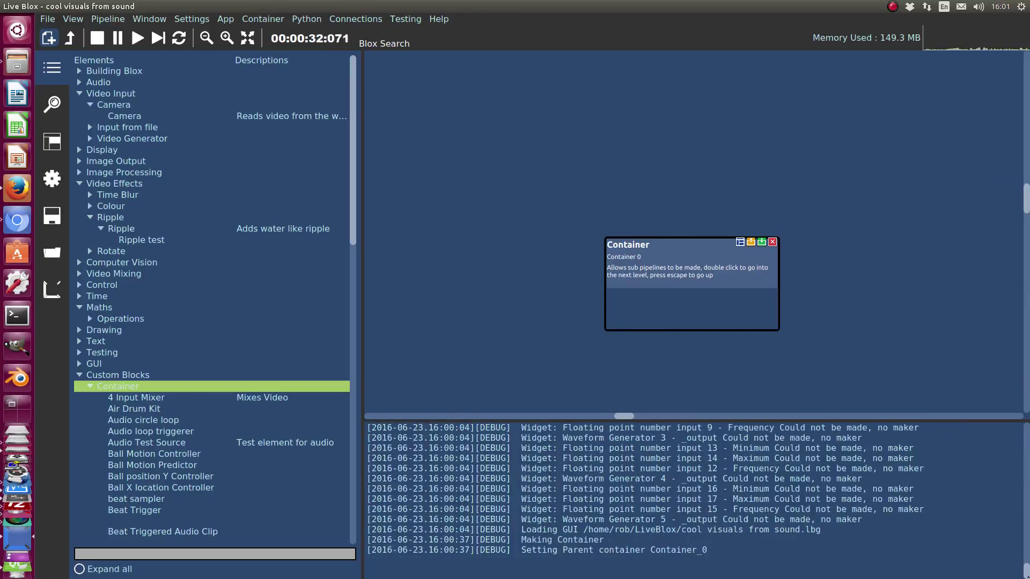
Step: Collapse the expanded Custom Blocks, Video Effects, Video Input and Maths categories in the block list
left_click_drag(157, 390, 194, 378)
scroll(378, 310, "down", 3)
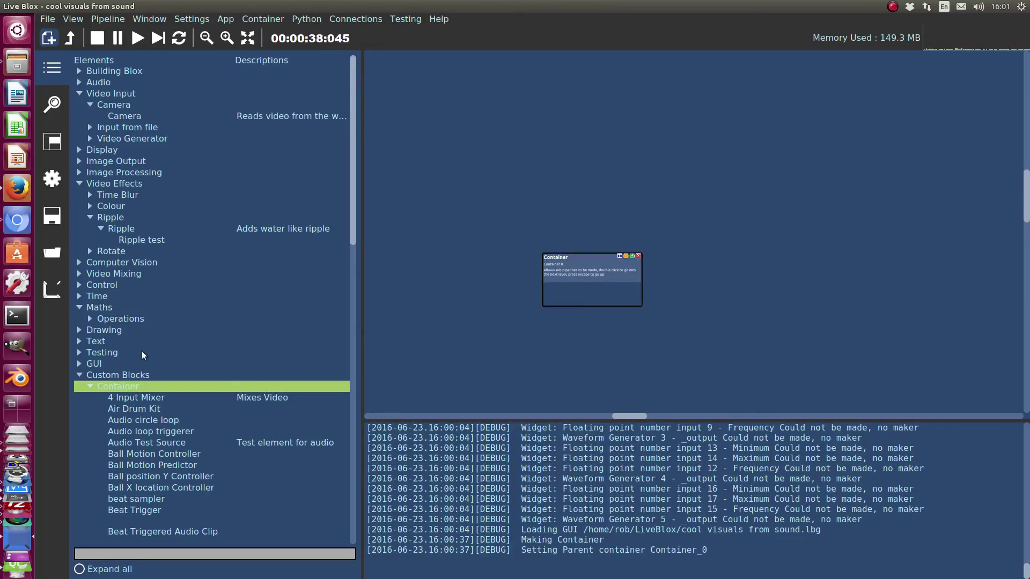
double_click(131, 377)
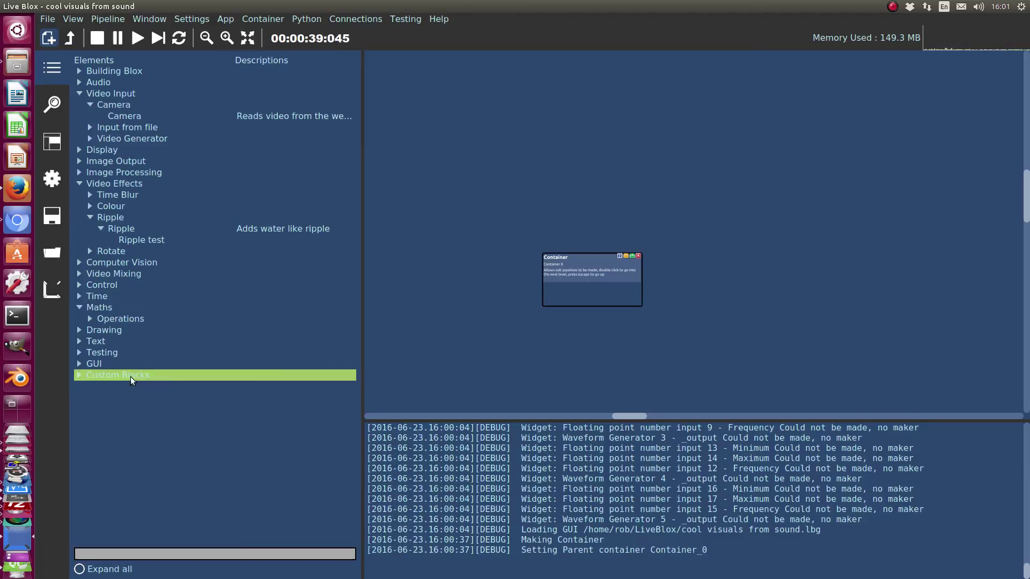
left_click(111, 219)
double_click(104, 216)
double_click(108, 185)
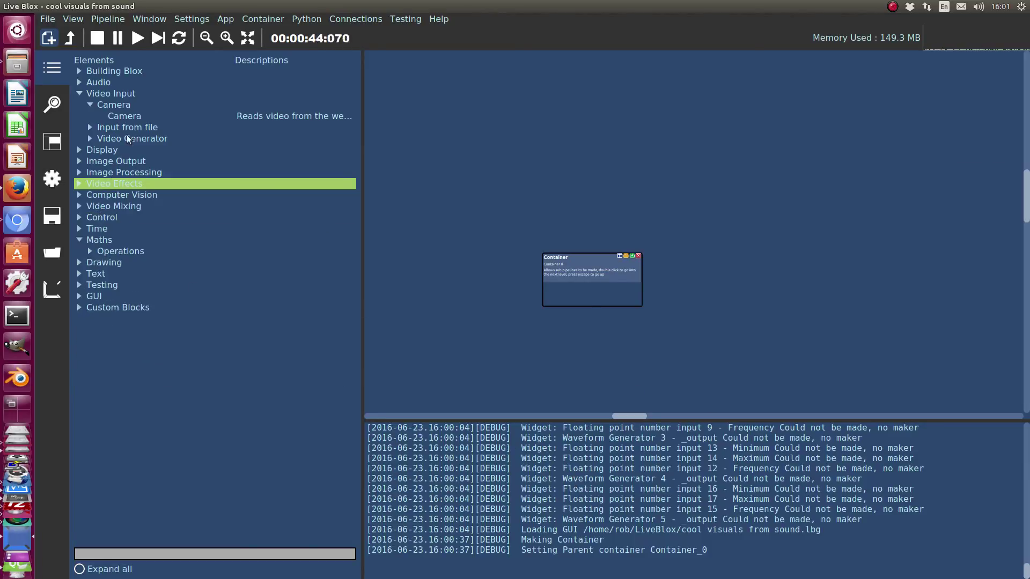
double_click(137, 103)
double_click(142, 91)
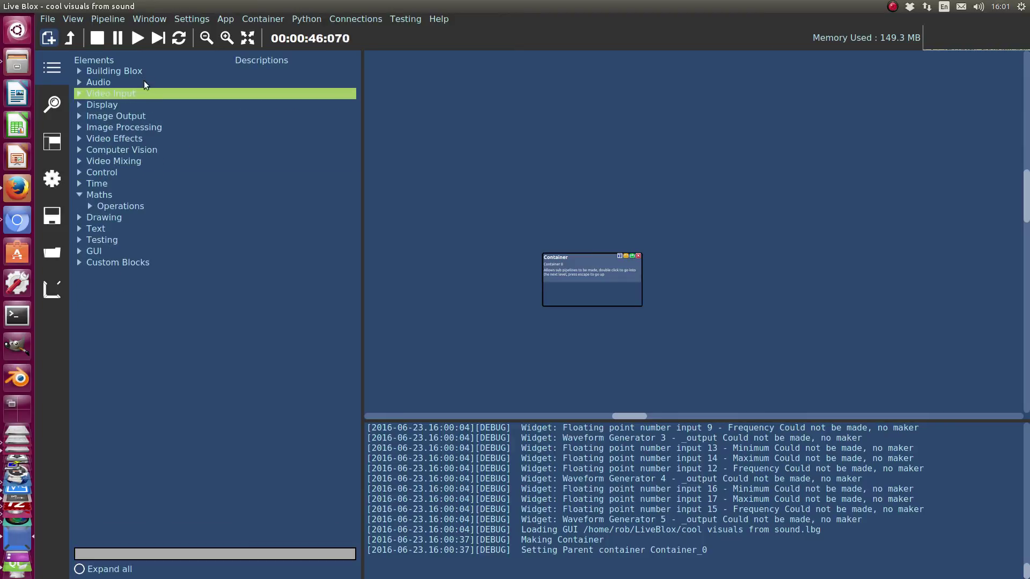
double_click(122, 201)
double_click(127, 195)
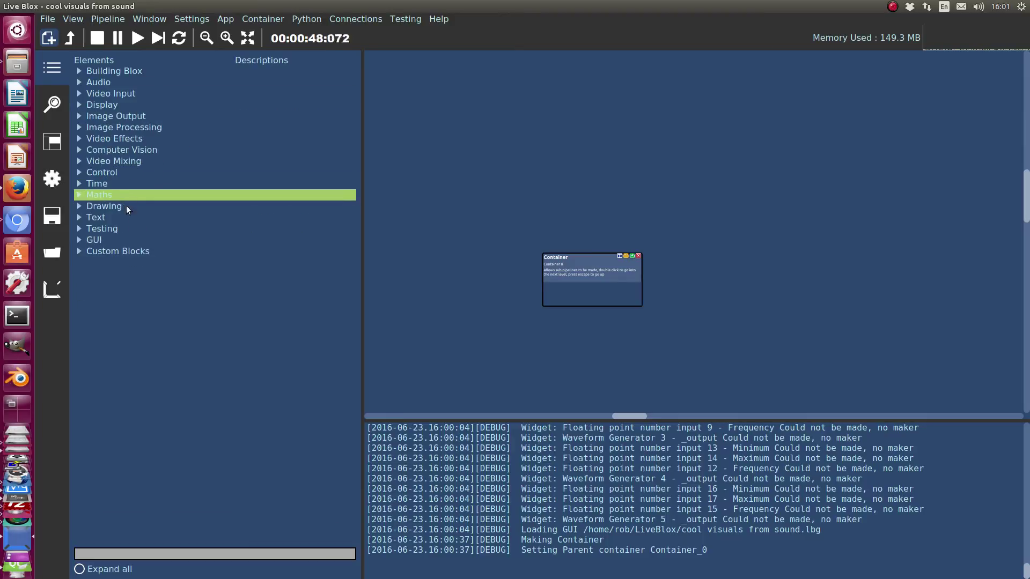